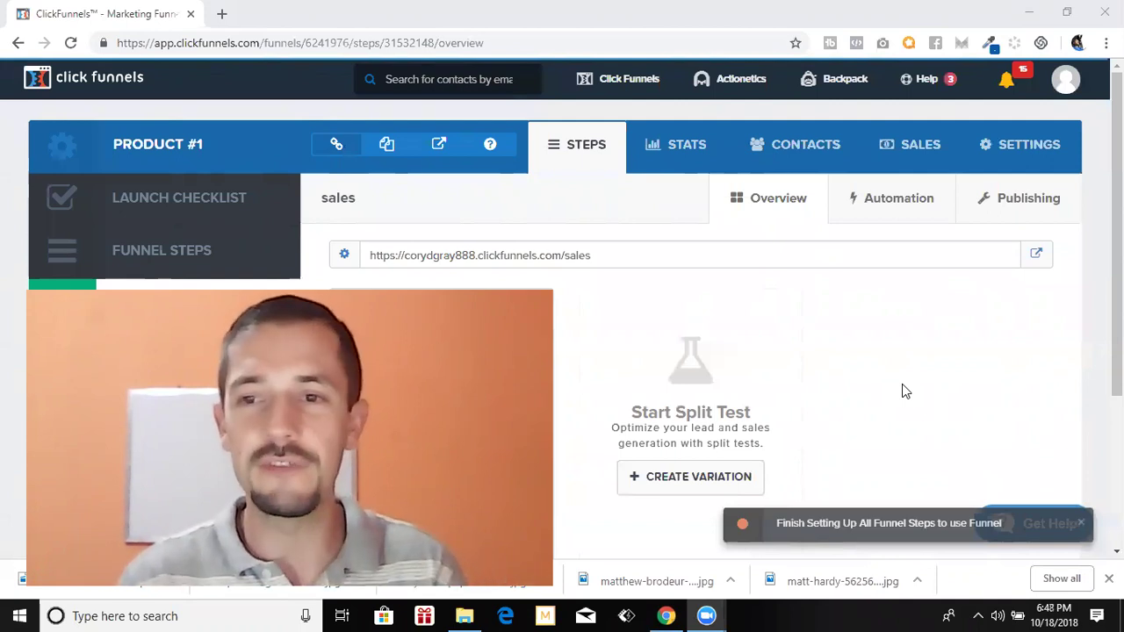
Open the Control page of the funnel's sales step in the page editor
click(1053, 320)
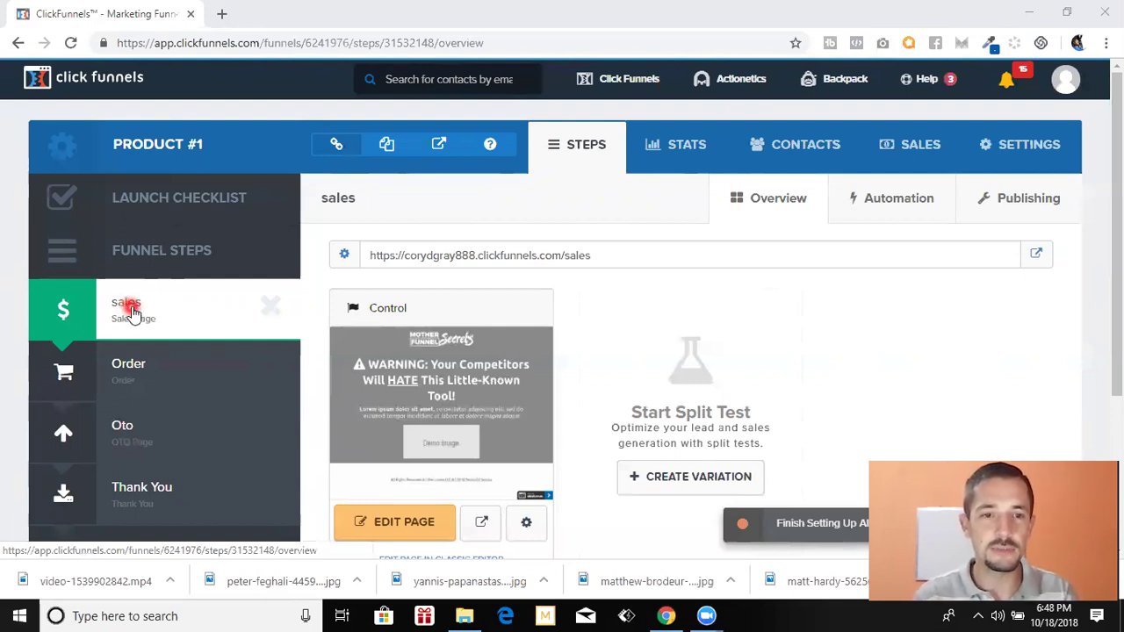
click(132, 313)
click(397, 525)
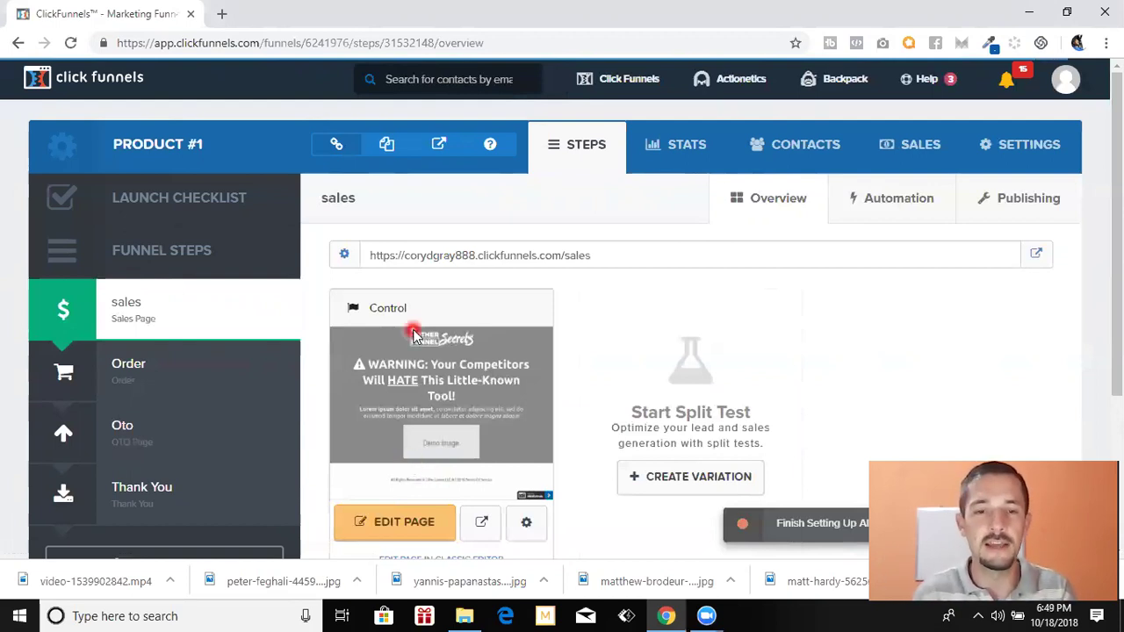
click(419, 525)
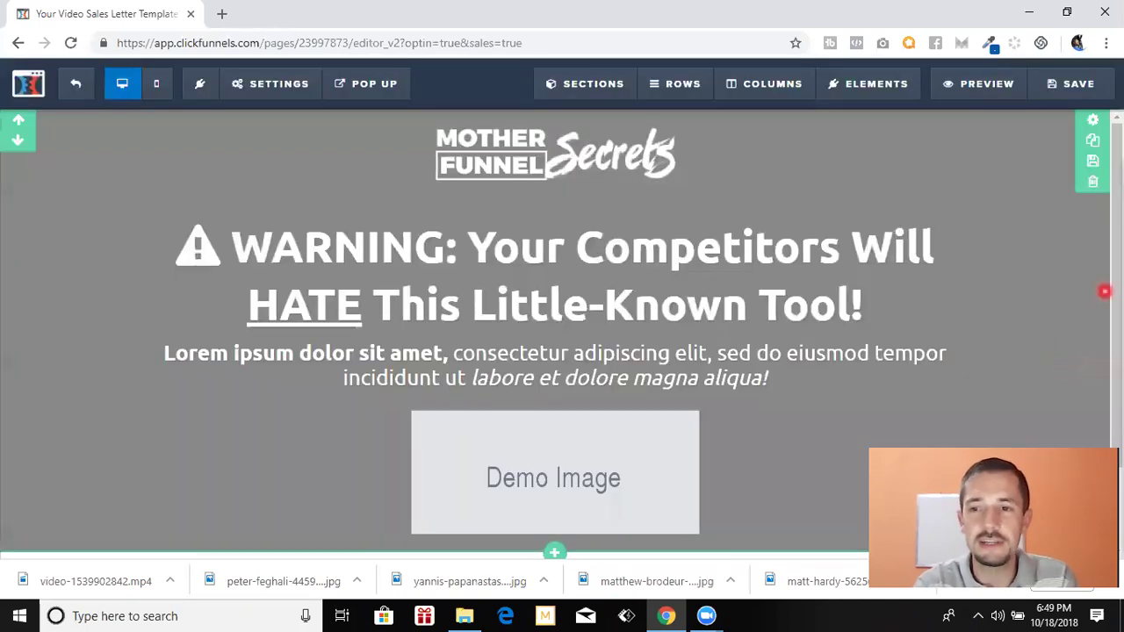
Replace the demo image below the subheadline with the gradient-lens aviator sunglasses picture from the uploaded images library
scroll(1108, 373, down, 1)
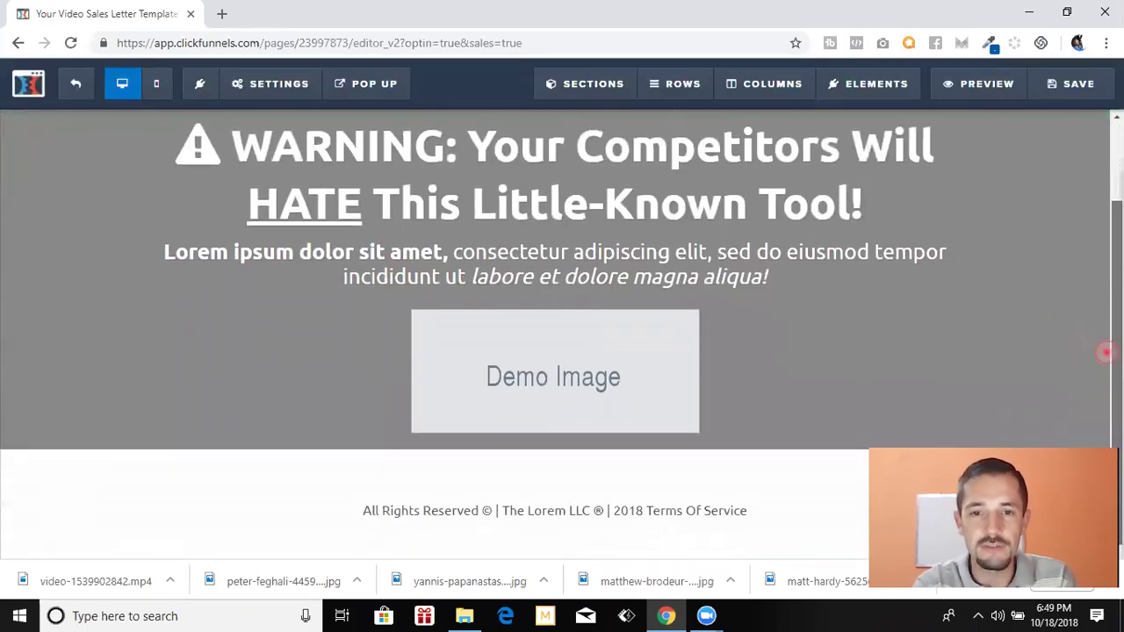
scroll(1105, 351, up, 1)
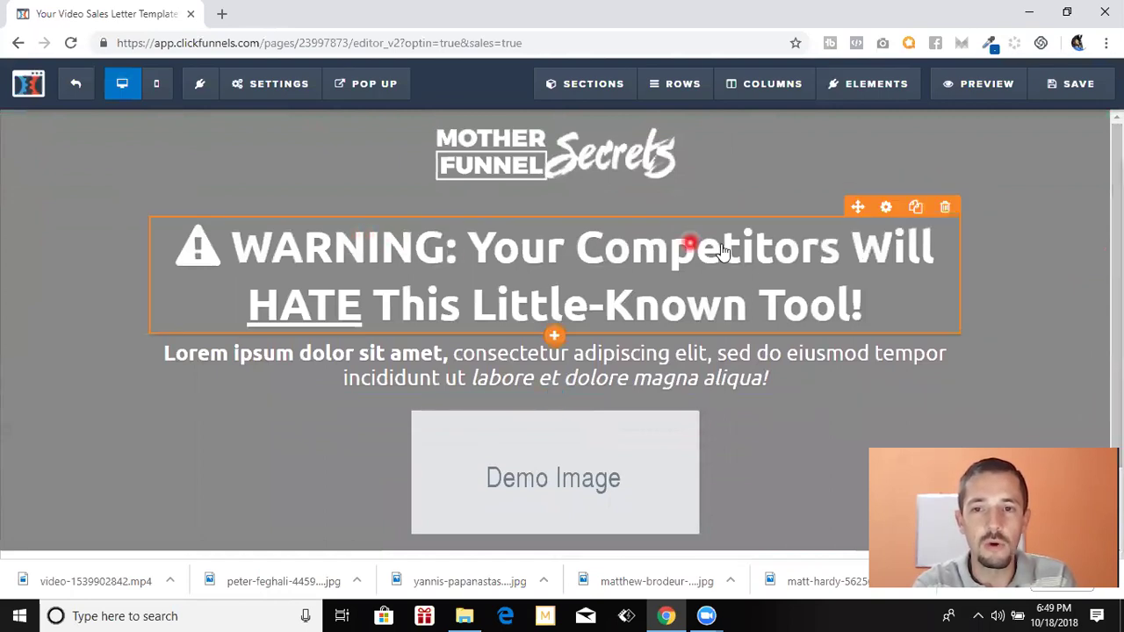
click(629, 465)
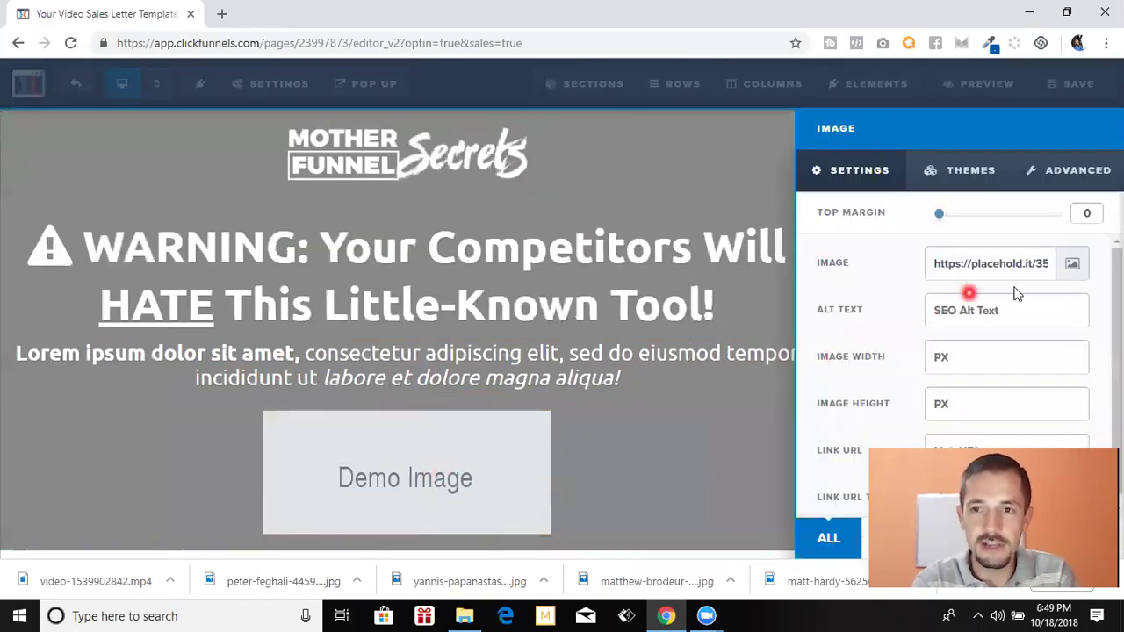
click(1063, 267)
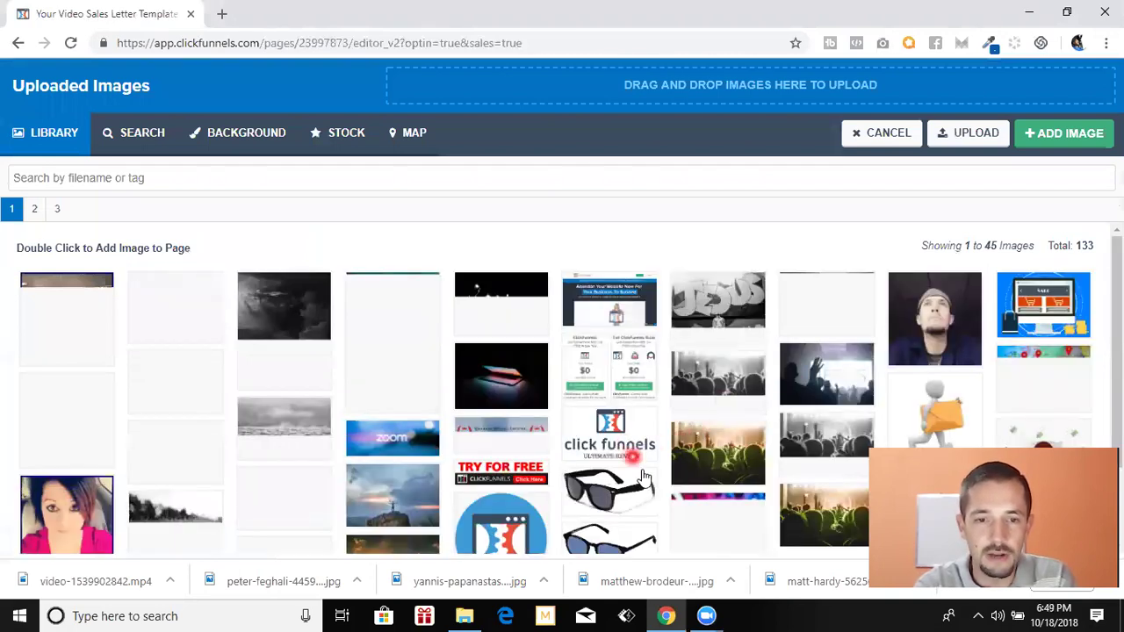
scroll(612, 506, down, 1)
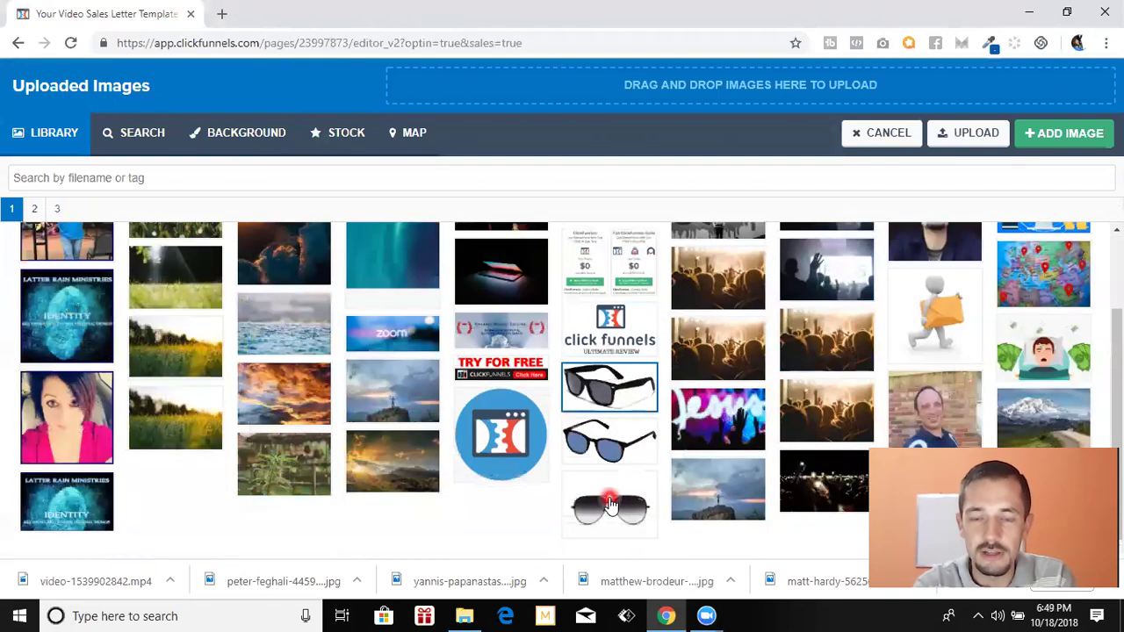
click(620, 514)
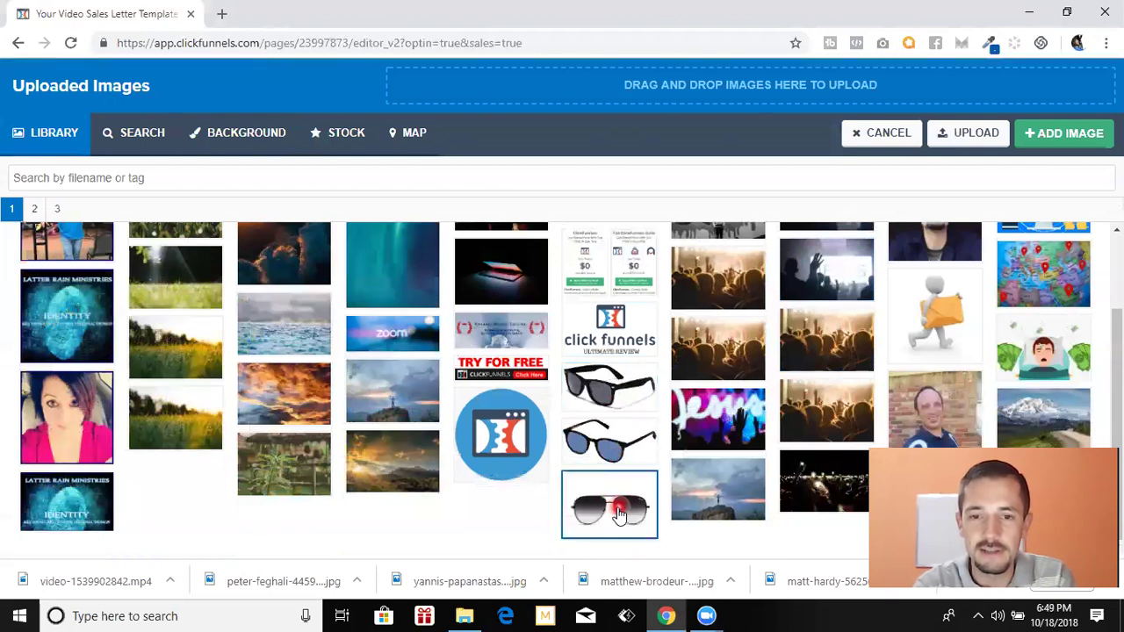
click(1053, 151)
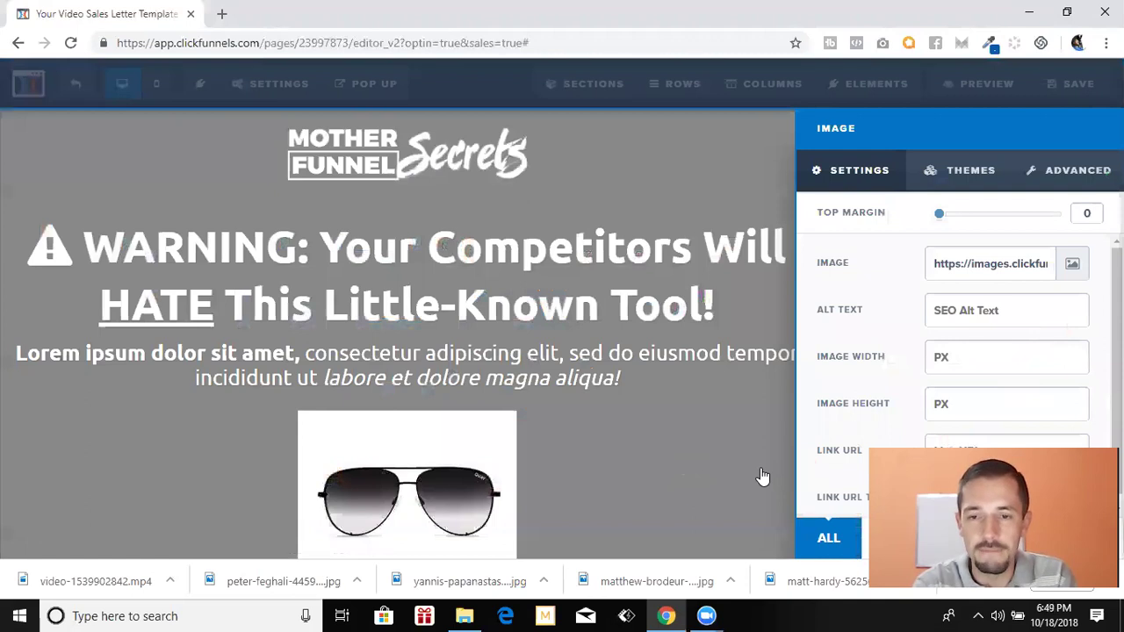
click(762, 475)
Add a button element directly below the sunglasses image
scroll(761, 462, down, 2)
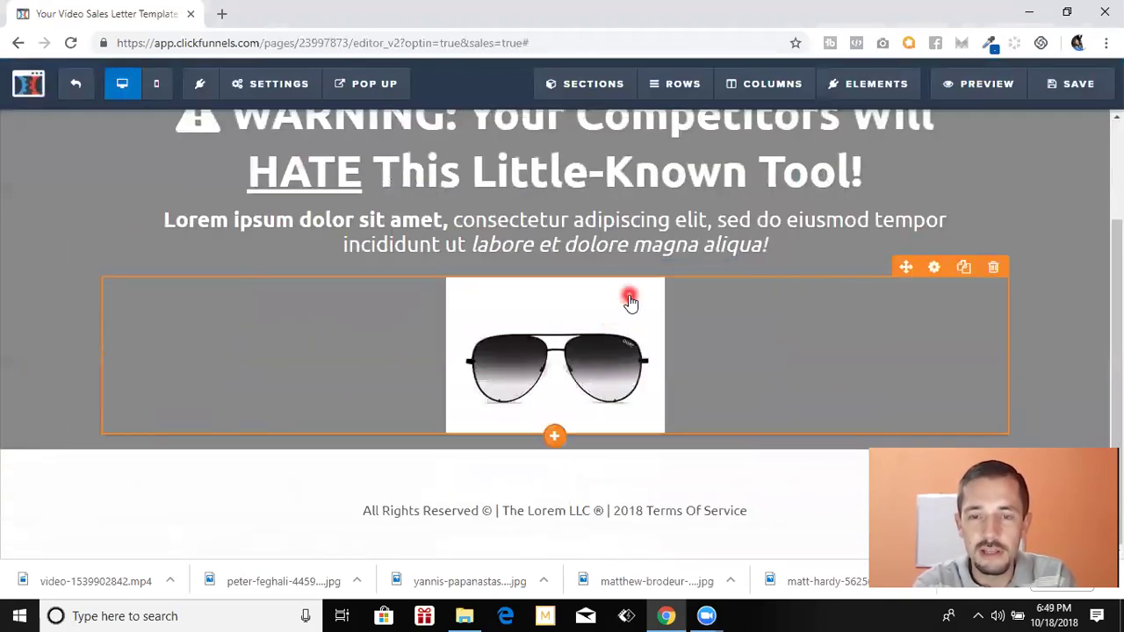
click(555, 436)
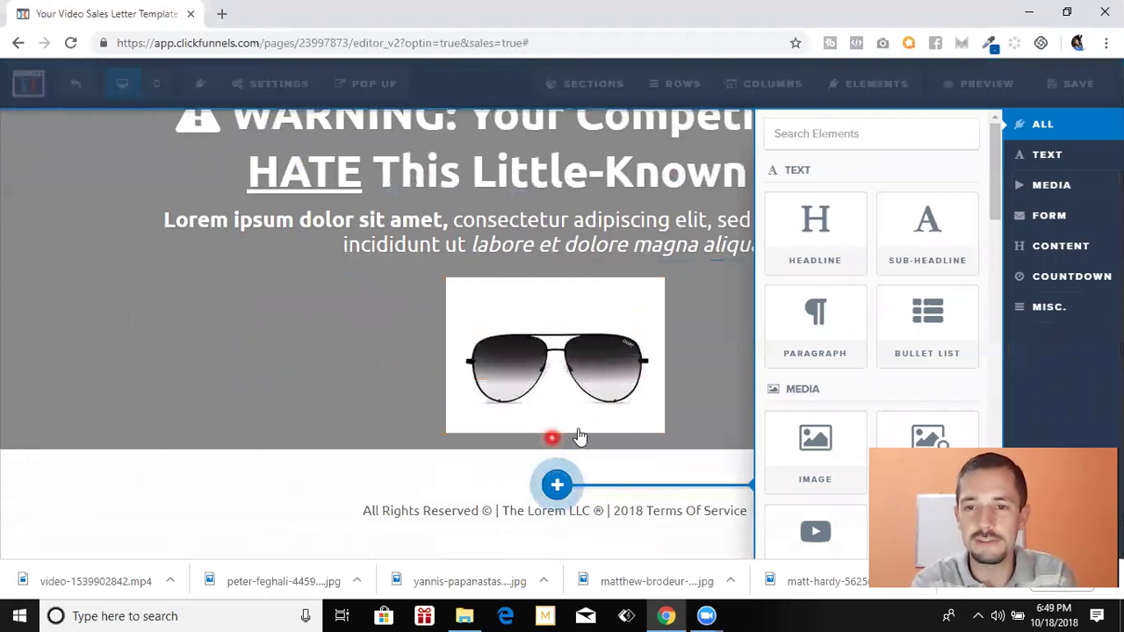
drag(987, 203, 990, 318)
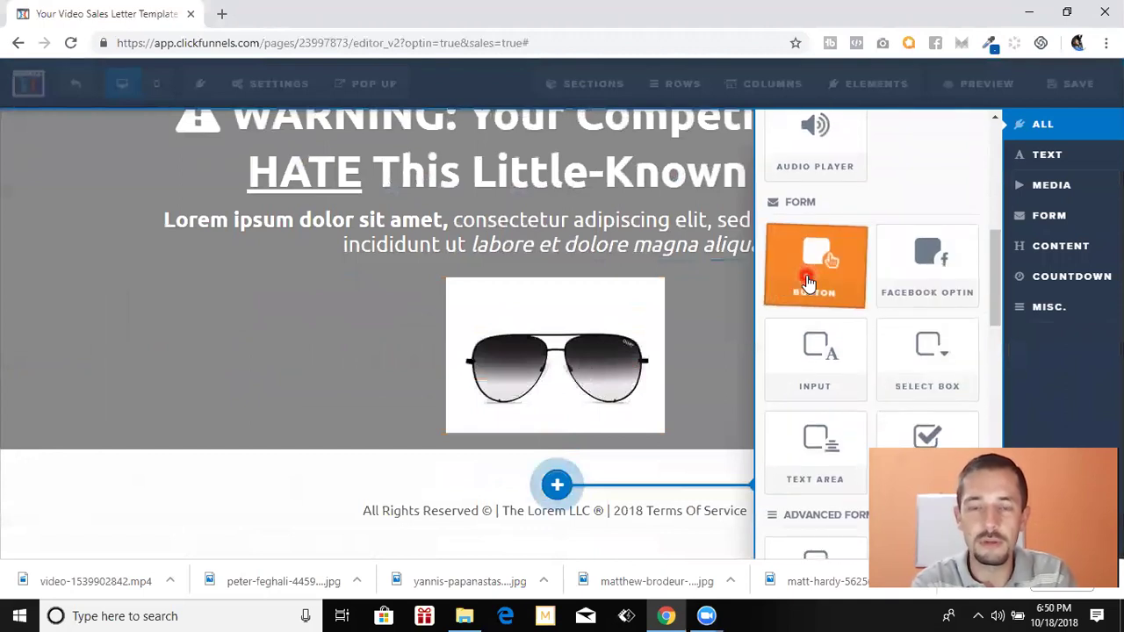
click(808, 279)
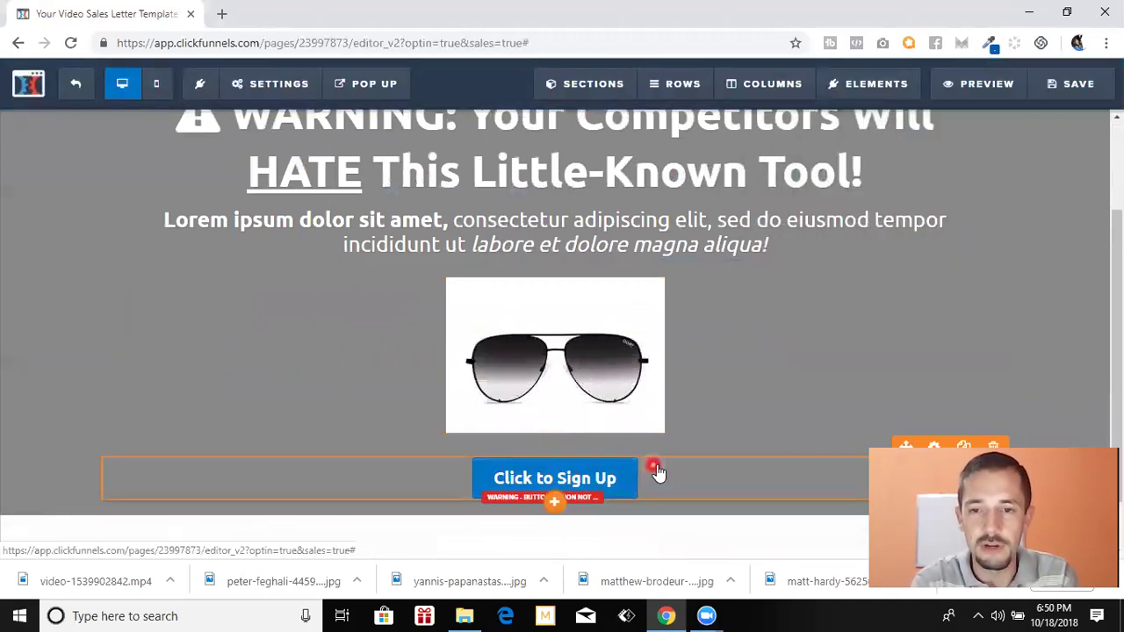
Set the new button's action to go to the next step in the funnel
click(841, 484)
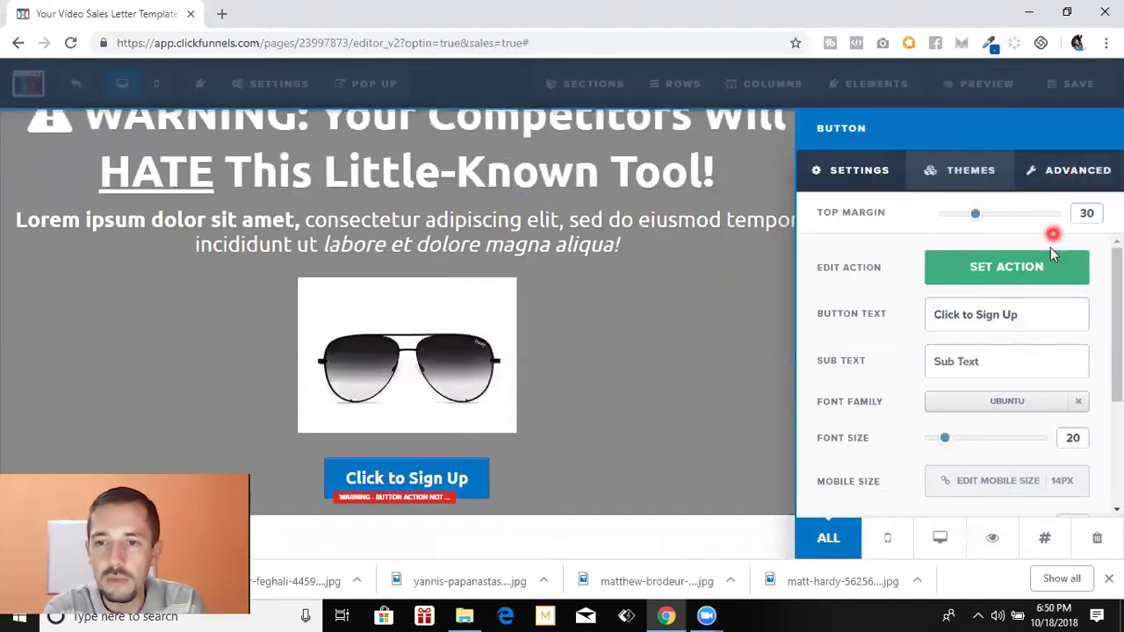
click(1045, 276)
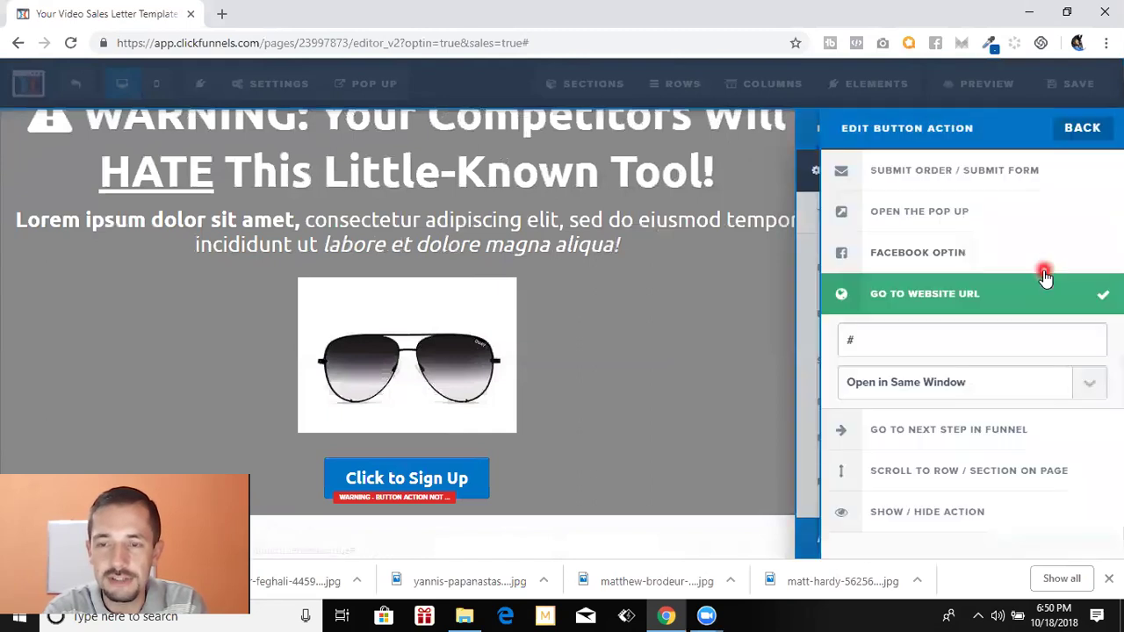
click(960, 439)
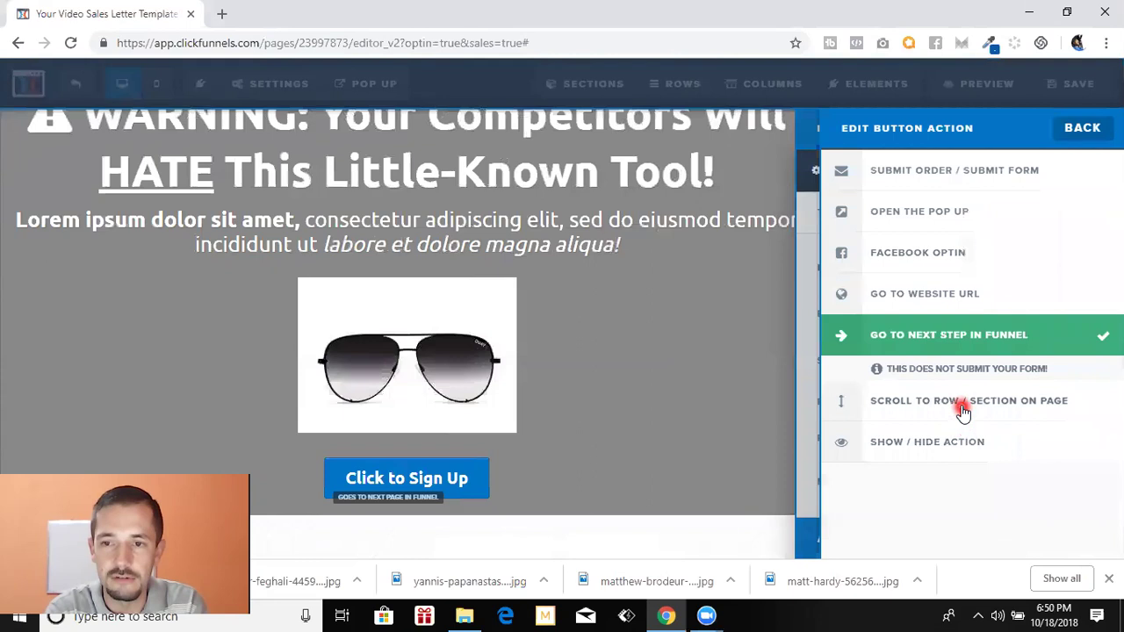
click(635, 449)
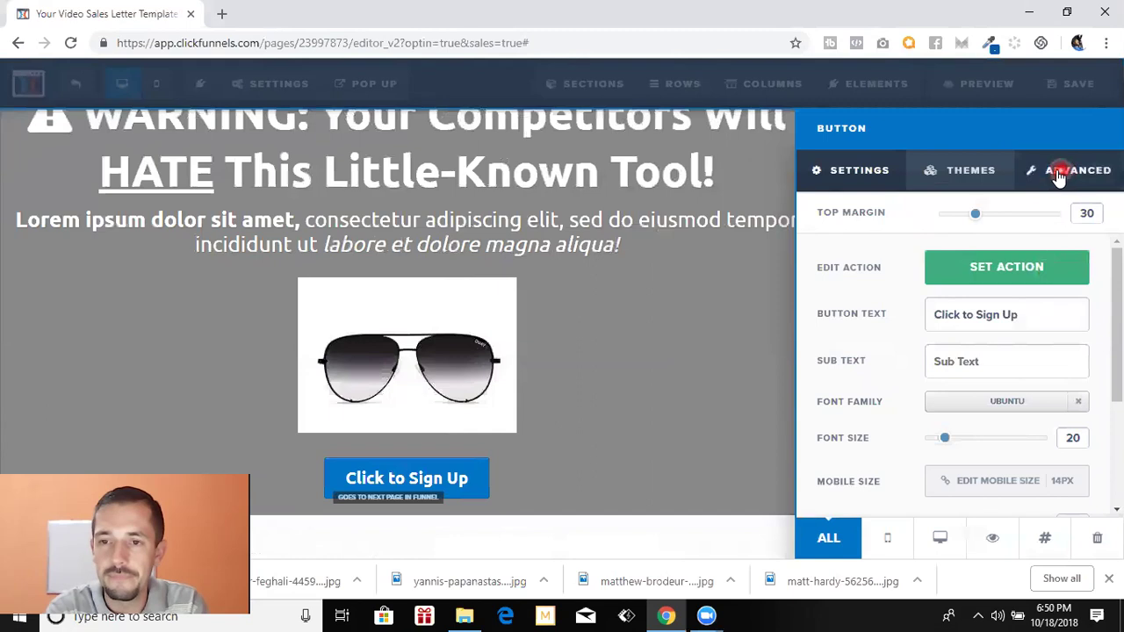
Set the button's width style to Fill Width
click(1060, 176)
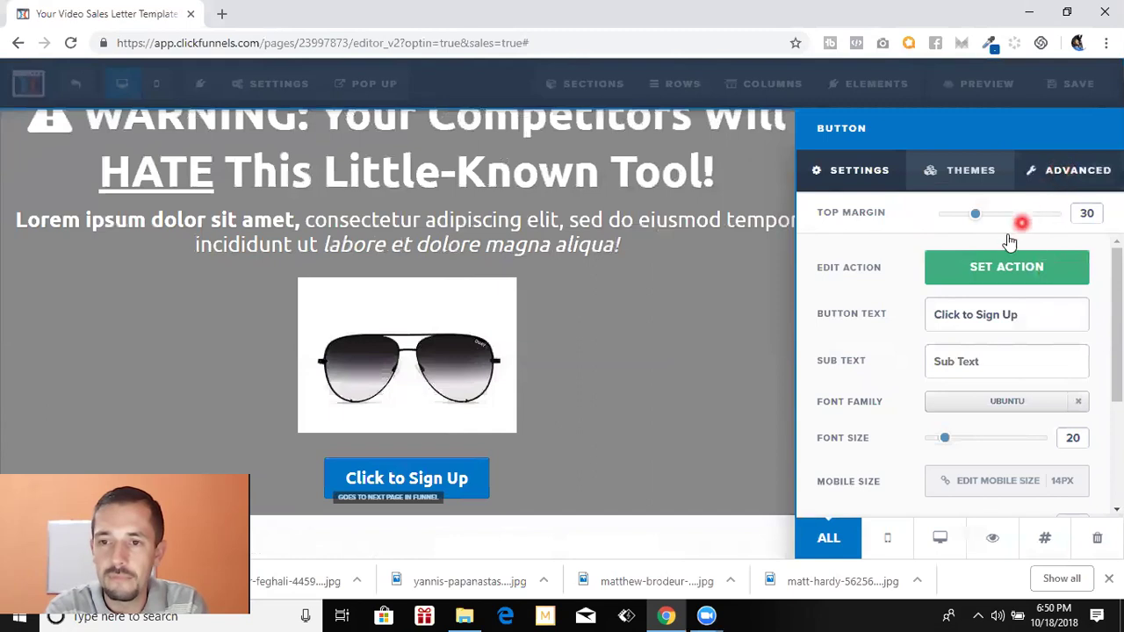
click(962, 268)
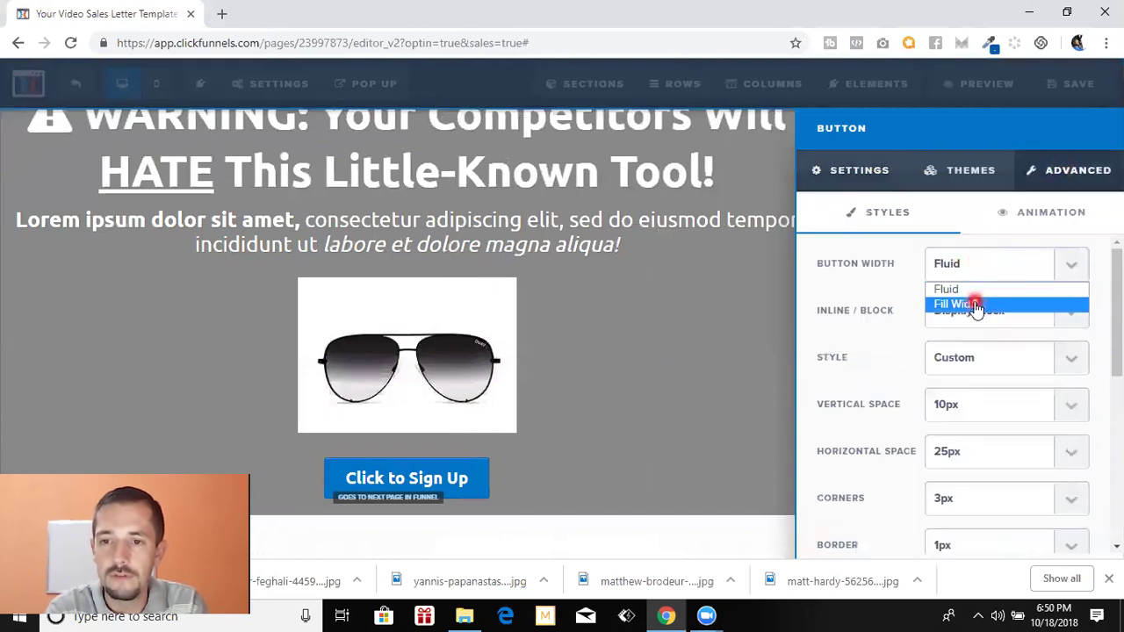
click(957, 305)
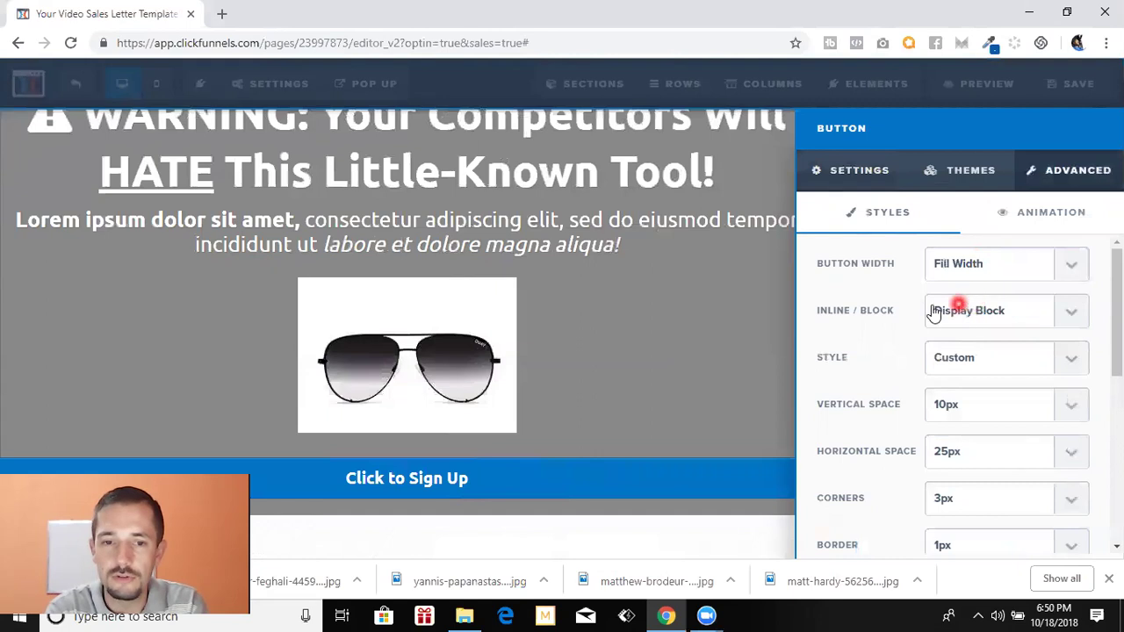
Change the button text to "Get The Special Offer On These Amazing NEW SHADES!!"
click(871, 173)
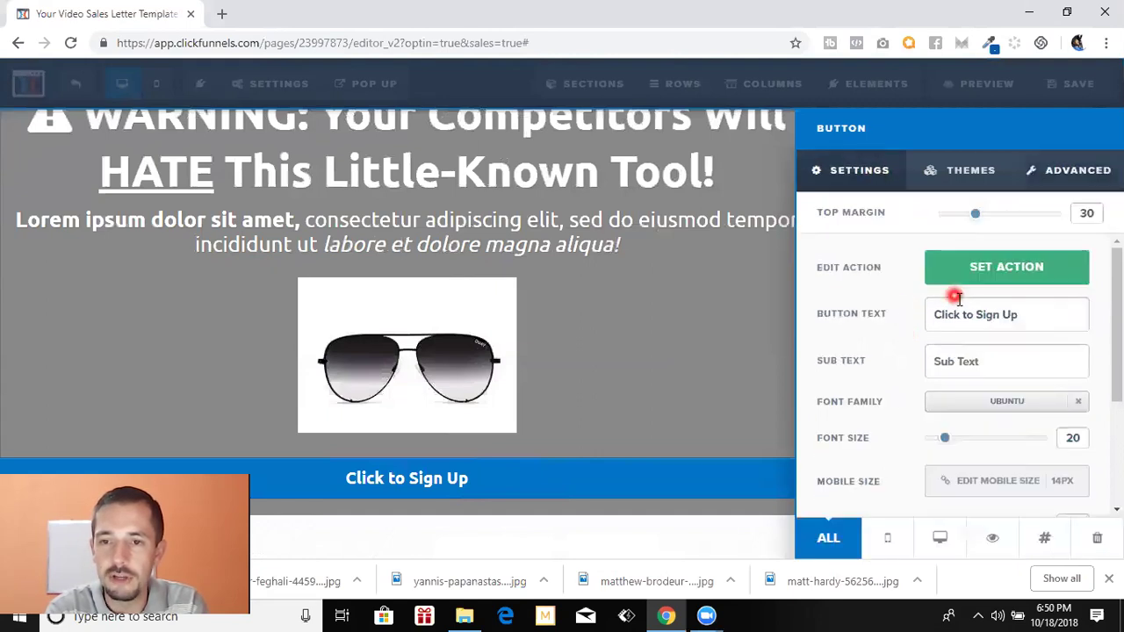
triple_click(1022, 310)
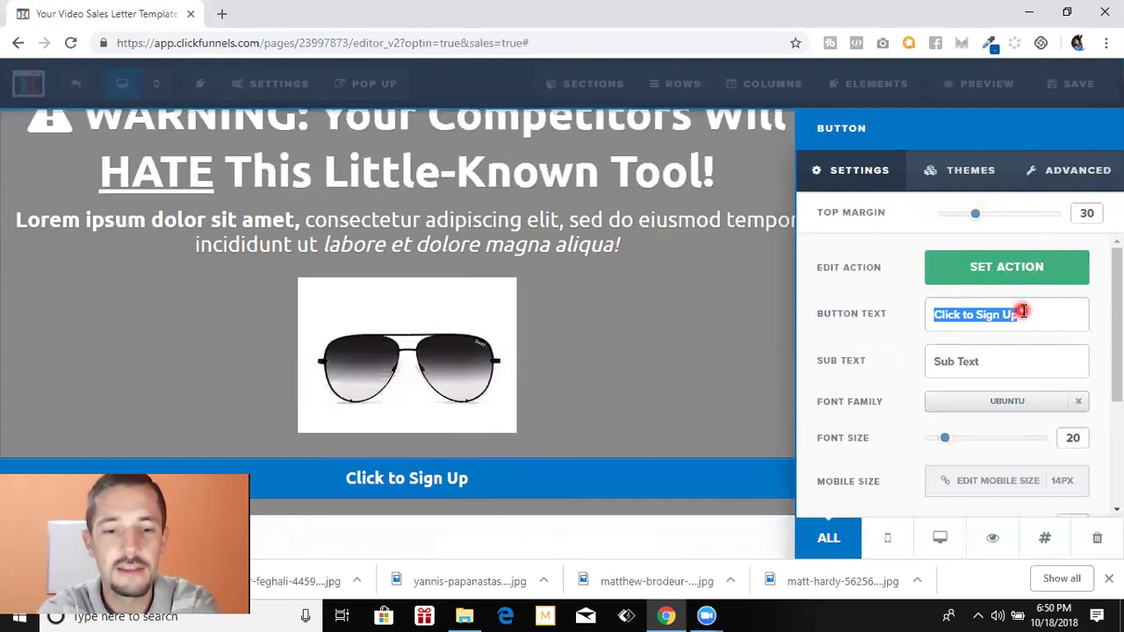
text(Get The S)
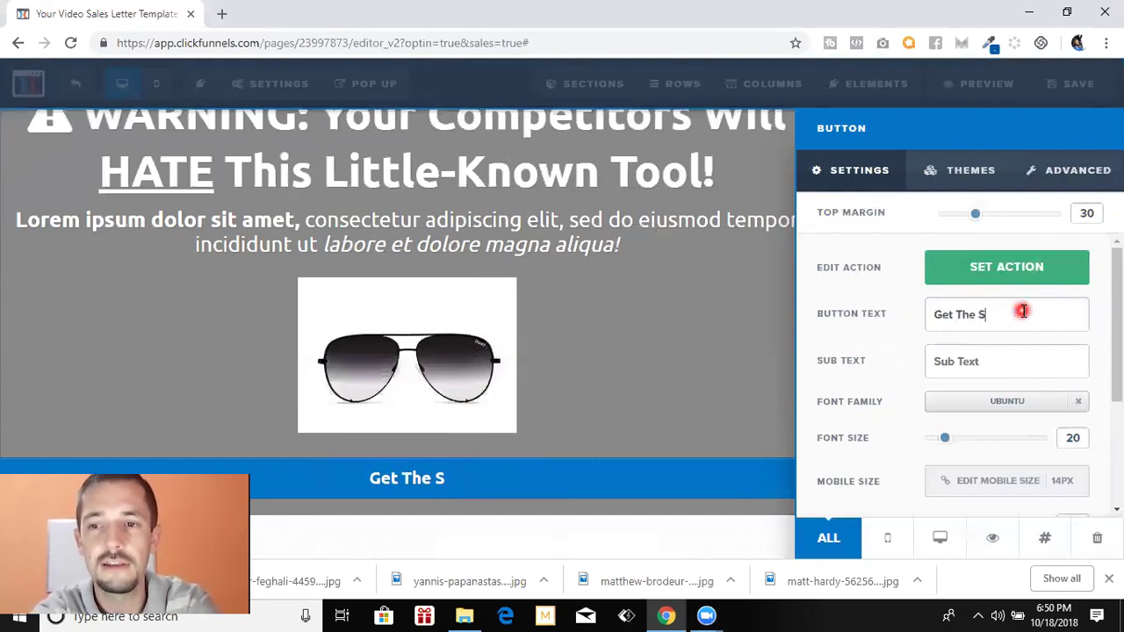
text(pecial O)
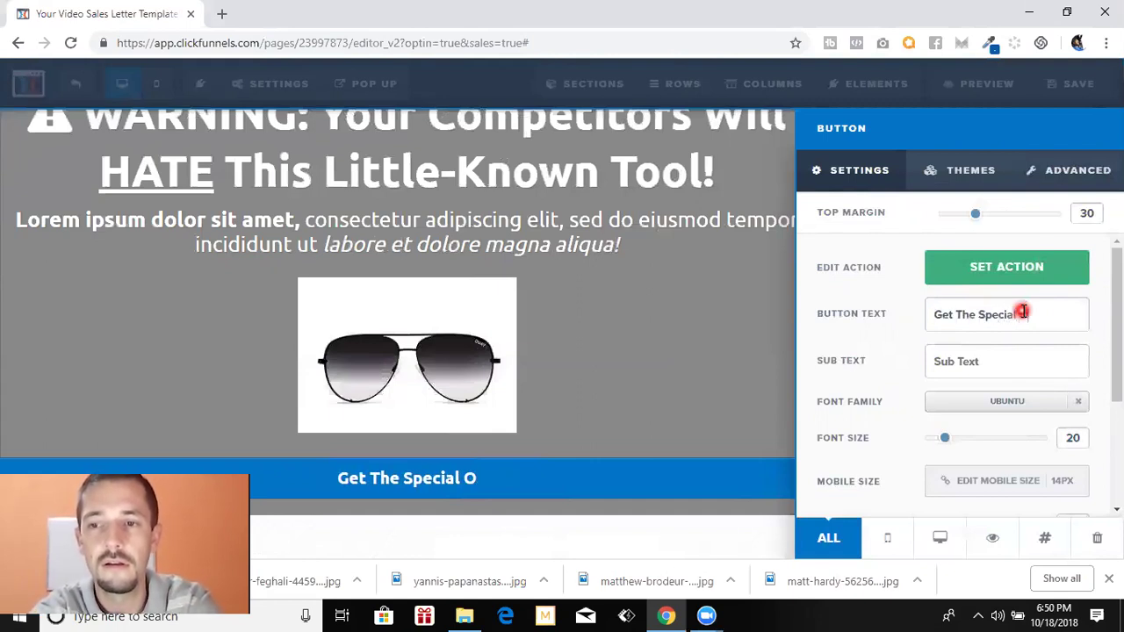
text(ffer On )
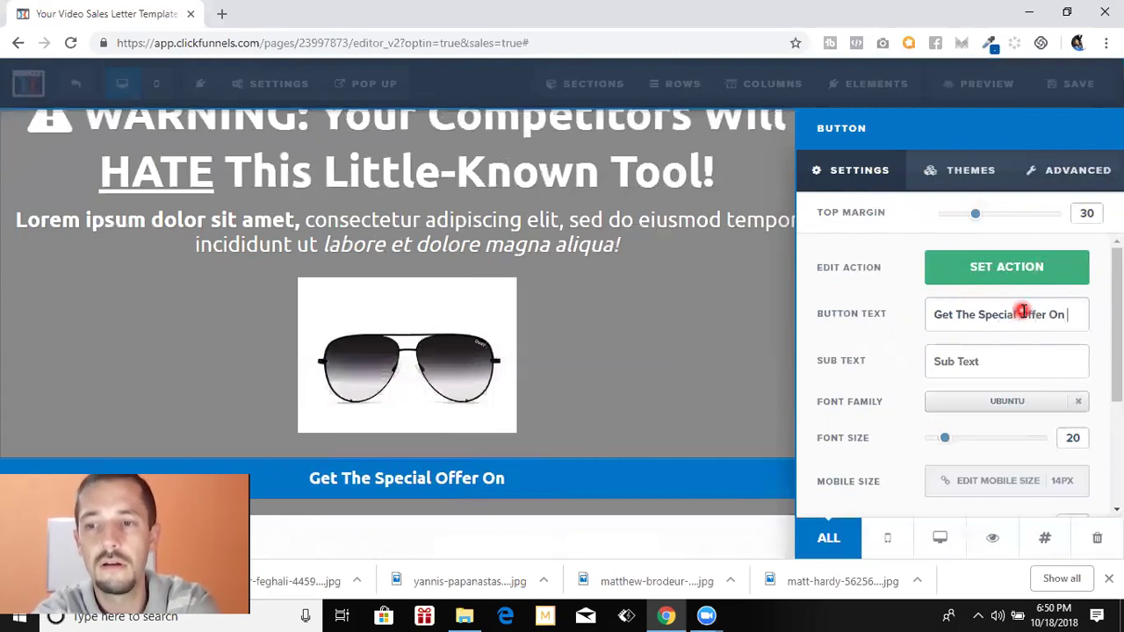
text(These Amazing NEw\)
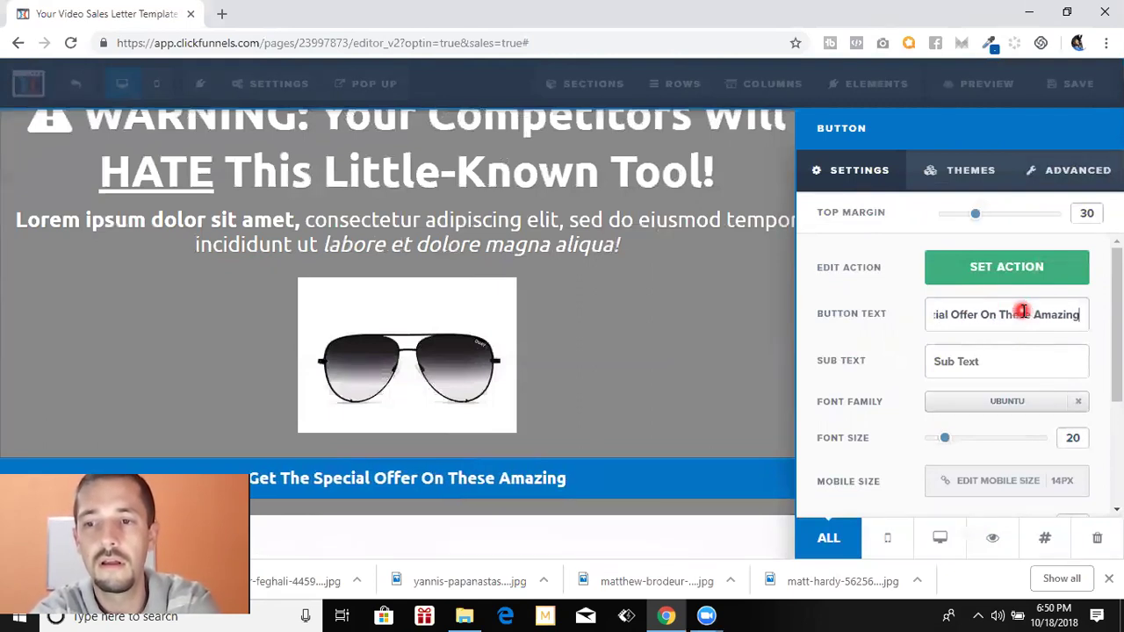
key(BackSpace)
key(BackSpace)
text(E)
key(BackSpace)
text(W SHADES!!)
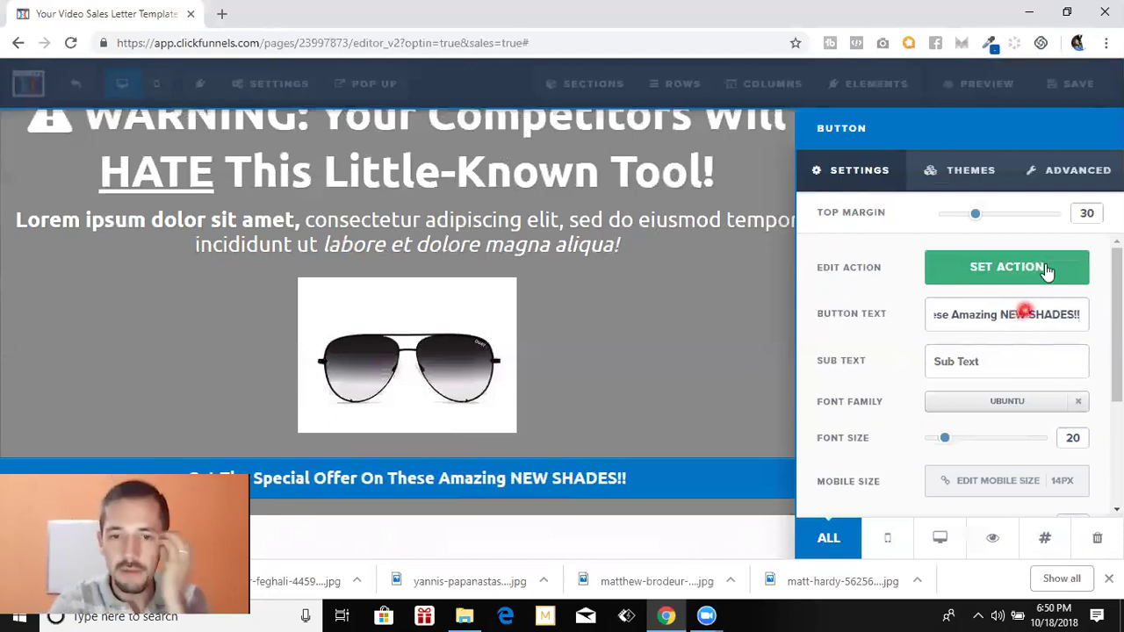
Set the button's background color to the dark purple conversion color #201652
scroll(1006, 324, down, 2)
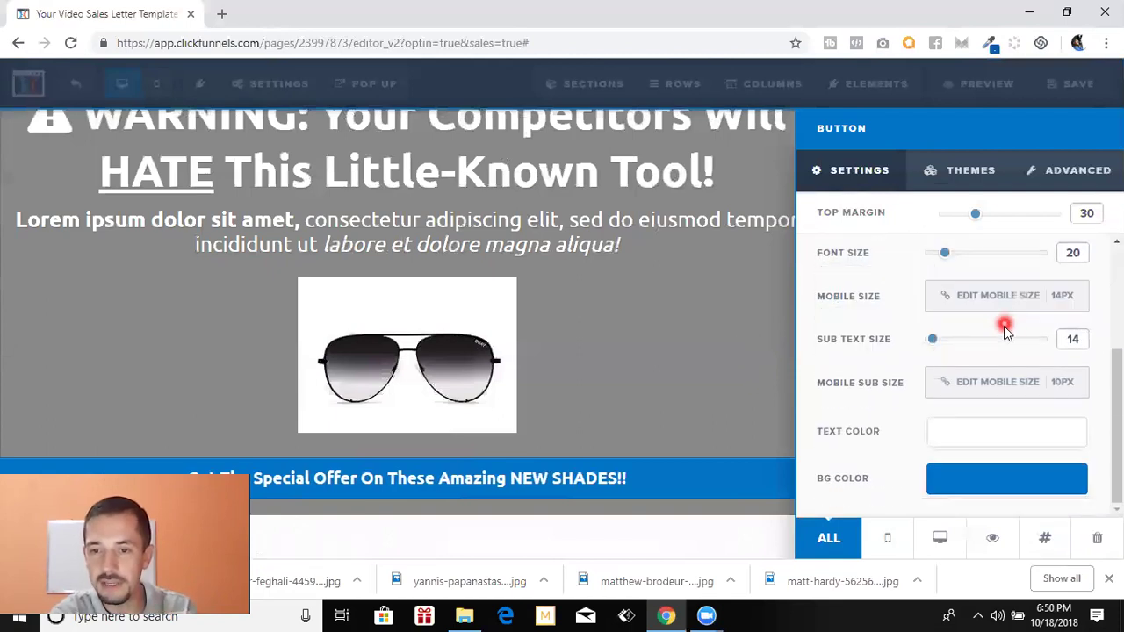
scroll(1004, 323, up, 2)
scroll(1003, 321, down, 2)
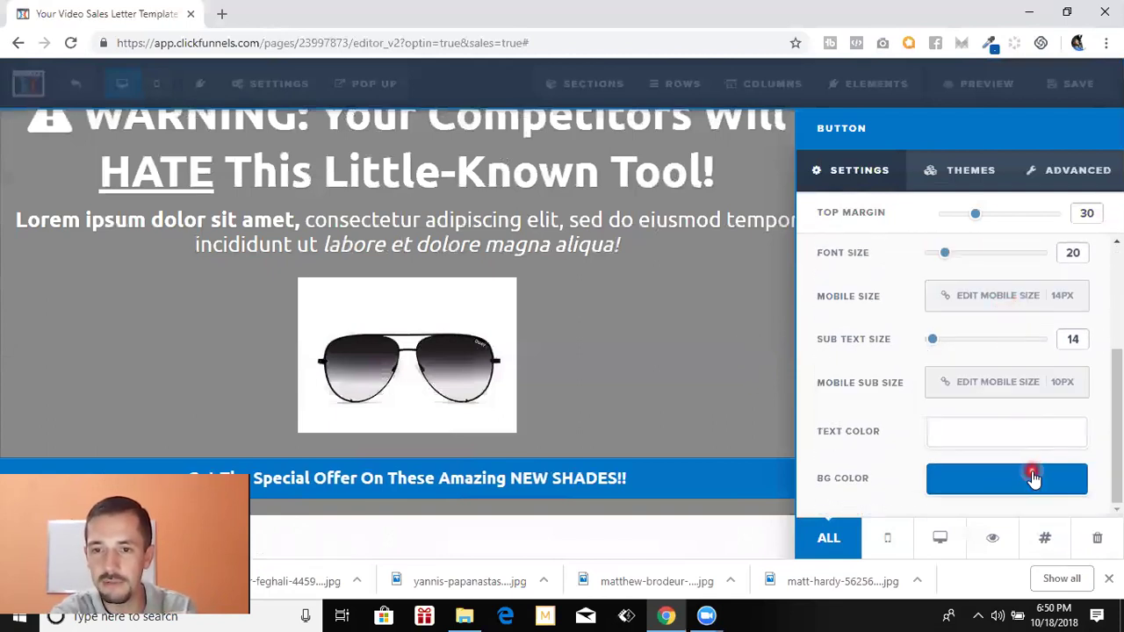
click(1032, 477)
click(925, 321)
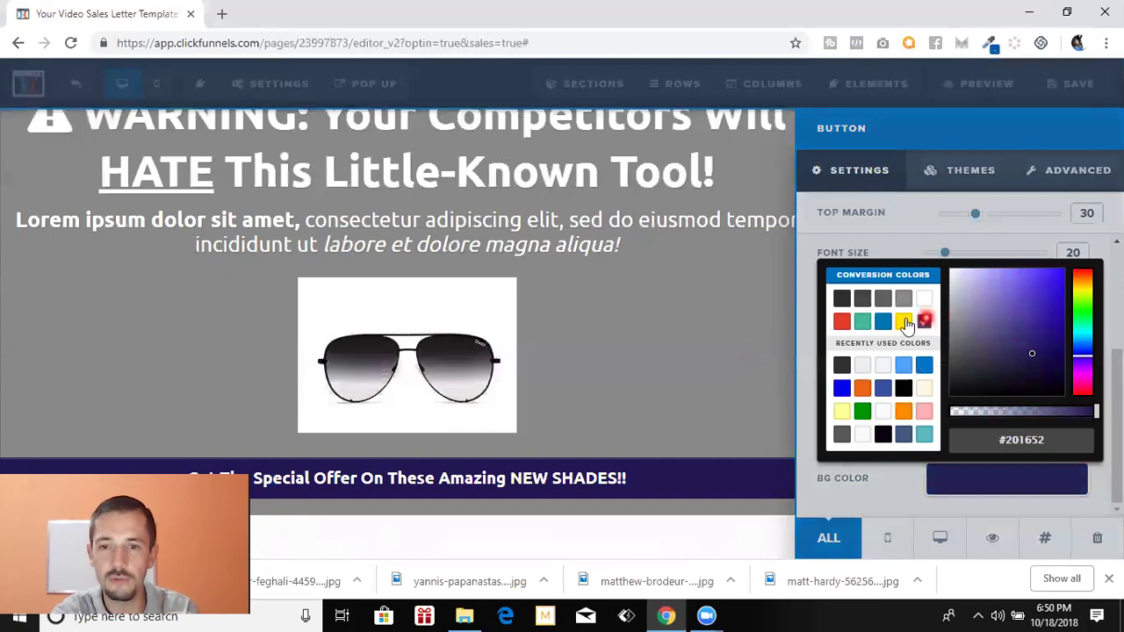
click(754, 345)
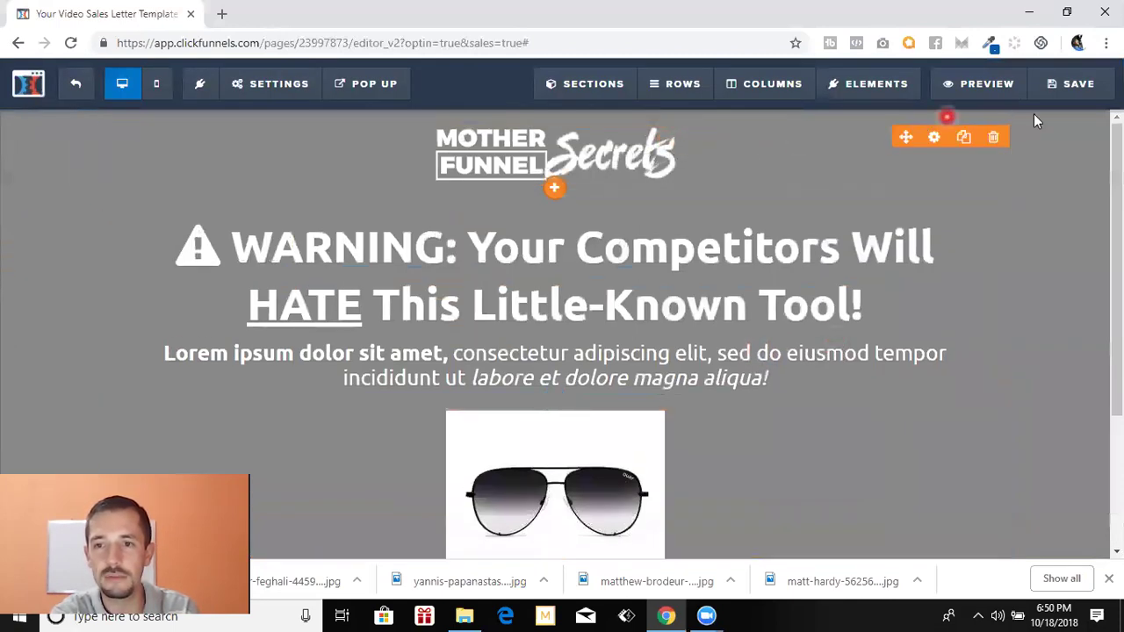
Set the background color of the main headline section to red #e43b2c and check the page
click(1048, 173)
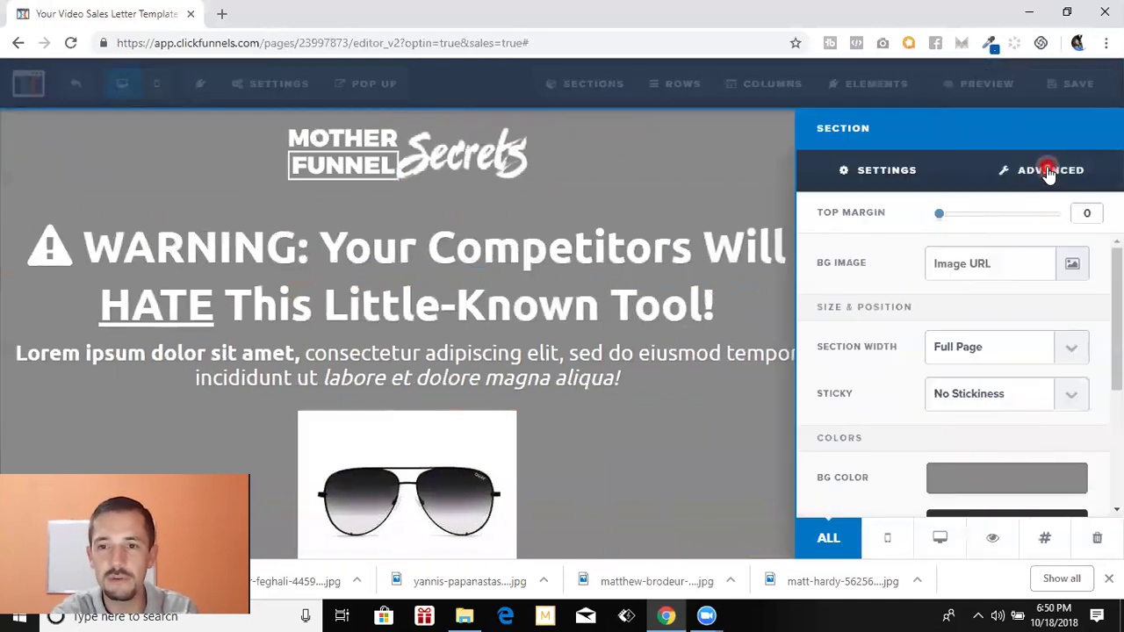
click(1016, 480)
click(842, 321)
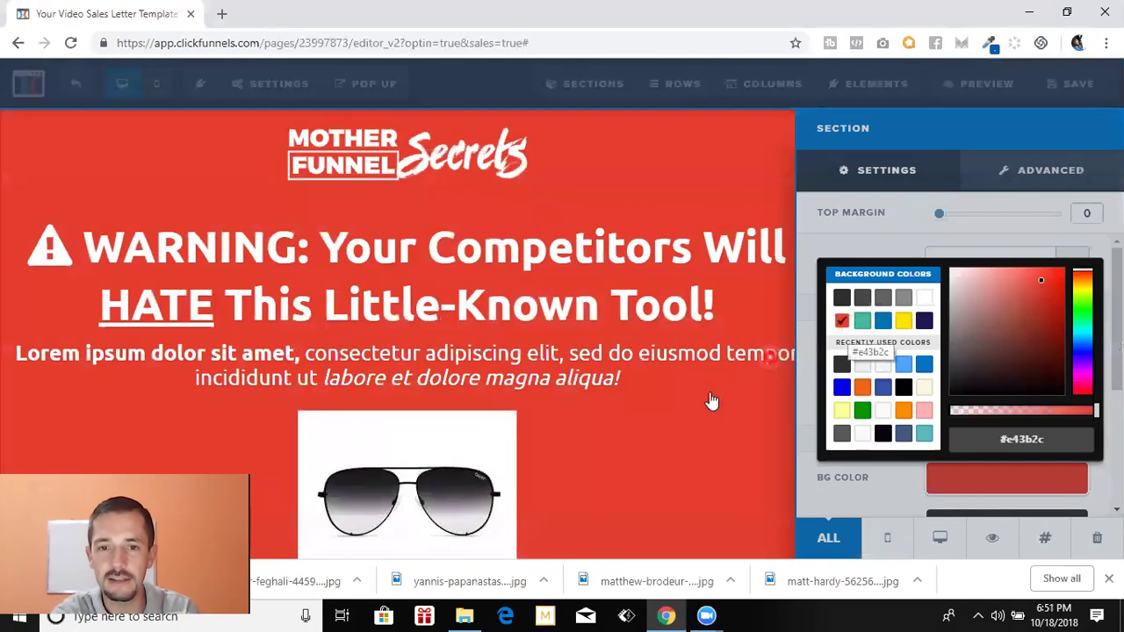
click(728, 401)
scroll(817, 404, down, 2)
scroll(843, 426, up, 2)
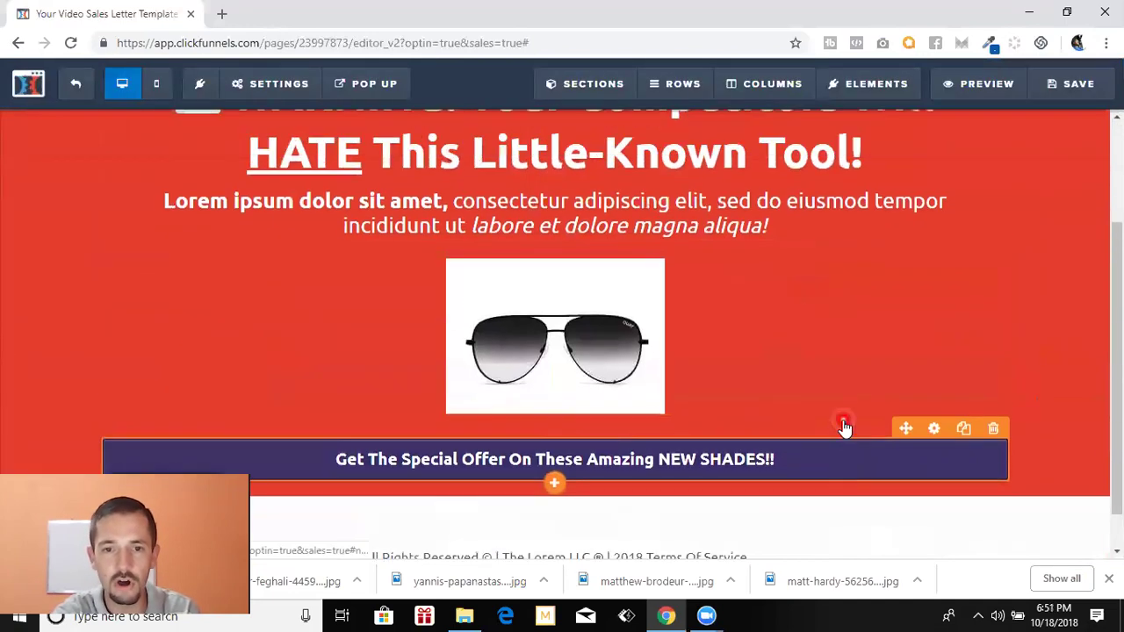
Add a sub-headline element between the sunglasses image and the call-to-action button
scroll(845, 426, down, 2)
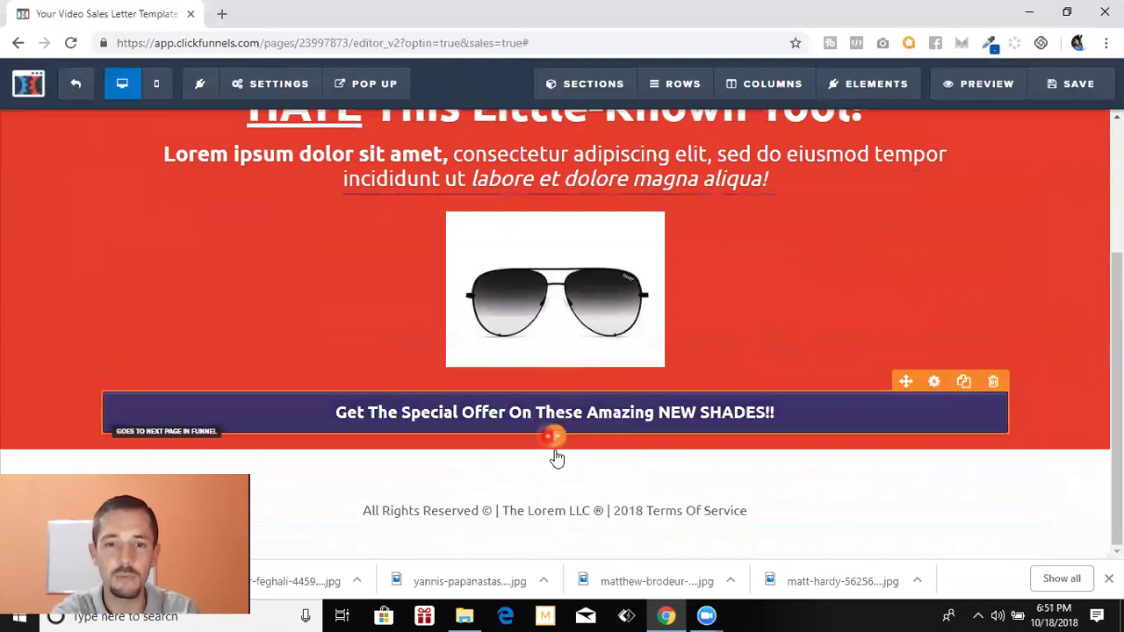
mouse_move(557, 462)
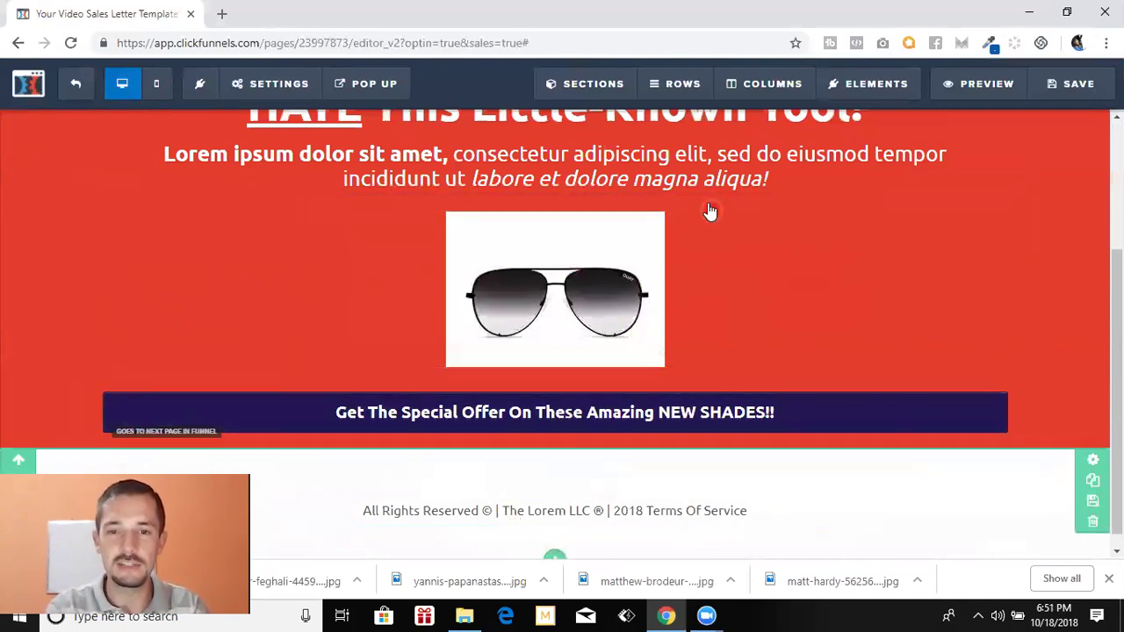
scroll(752, 456, up, 2)
scroll(751, 456, down, 2)
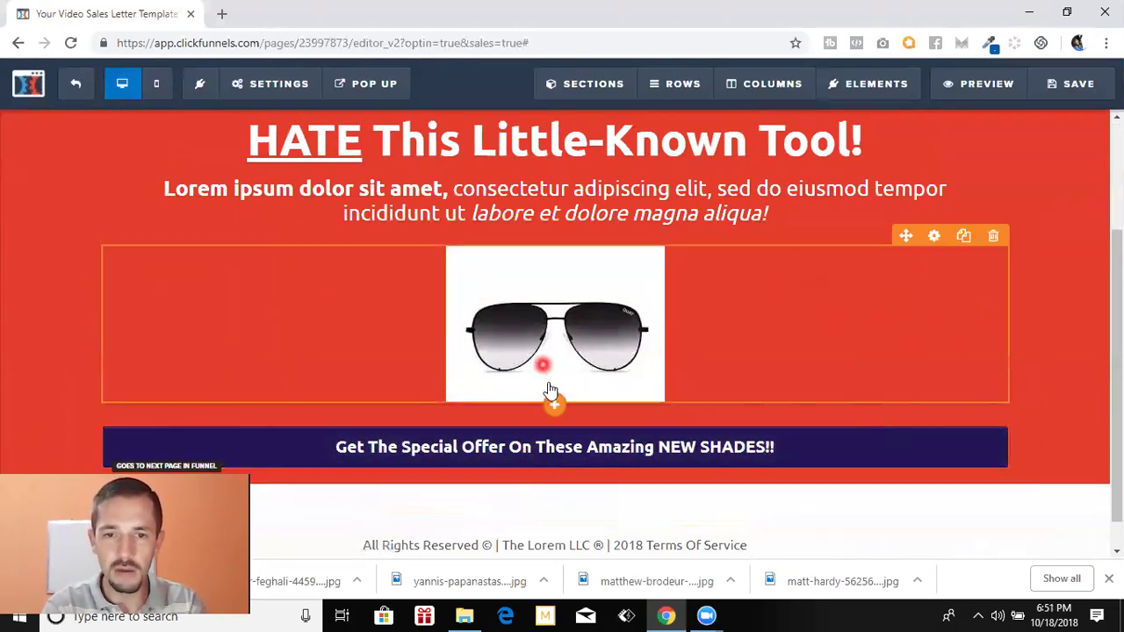
click(556, 403)
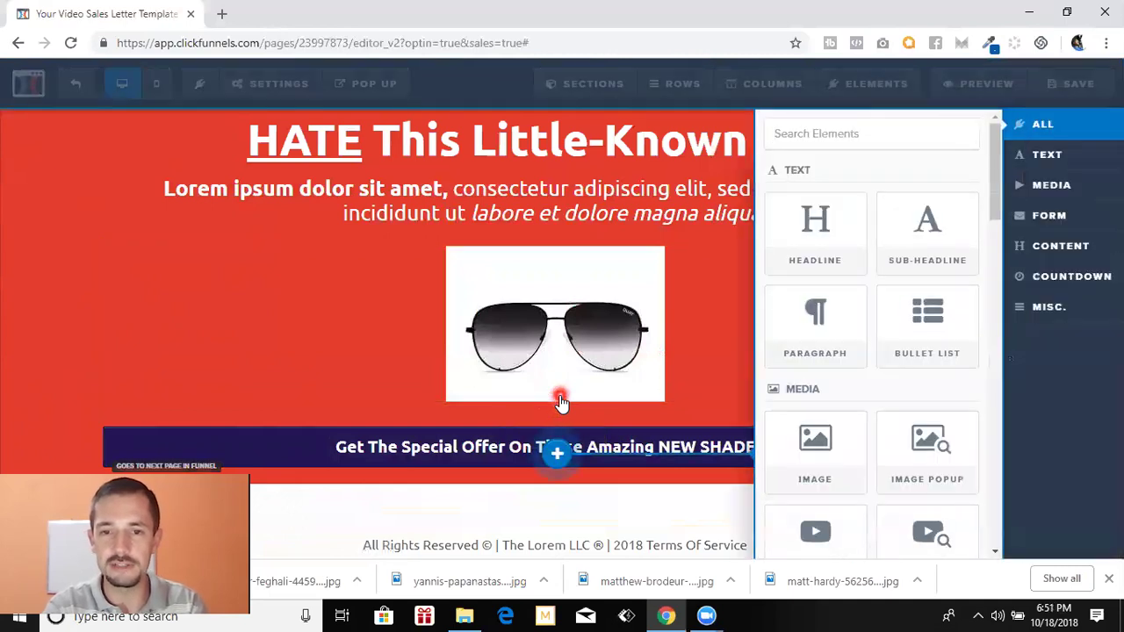
drag(881, 268, 597, 404)
click(703, 431)
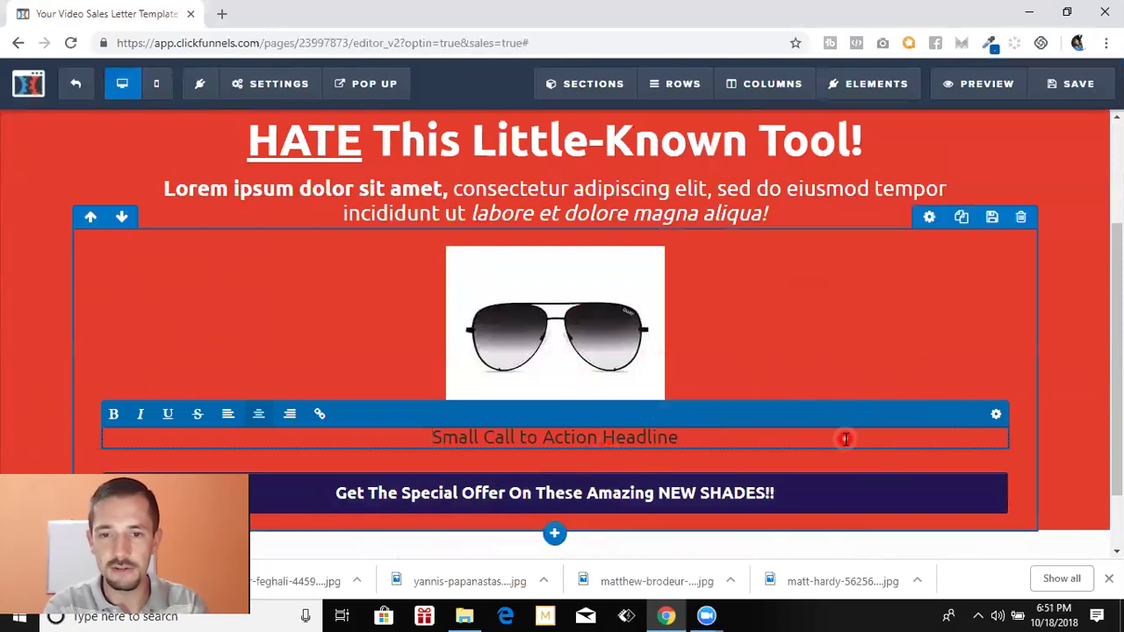
Replace the new sub-headline's placeholder text with "$10.00 SPECIAL OFFER!!"
triple_click(687, 440)
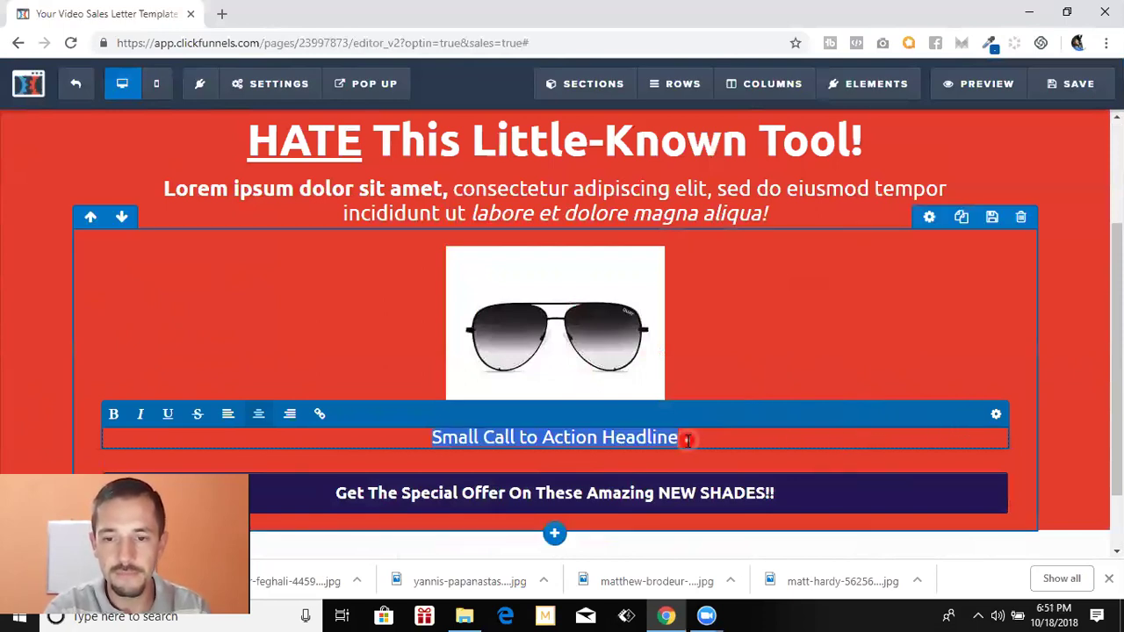
key(BackSpace)
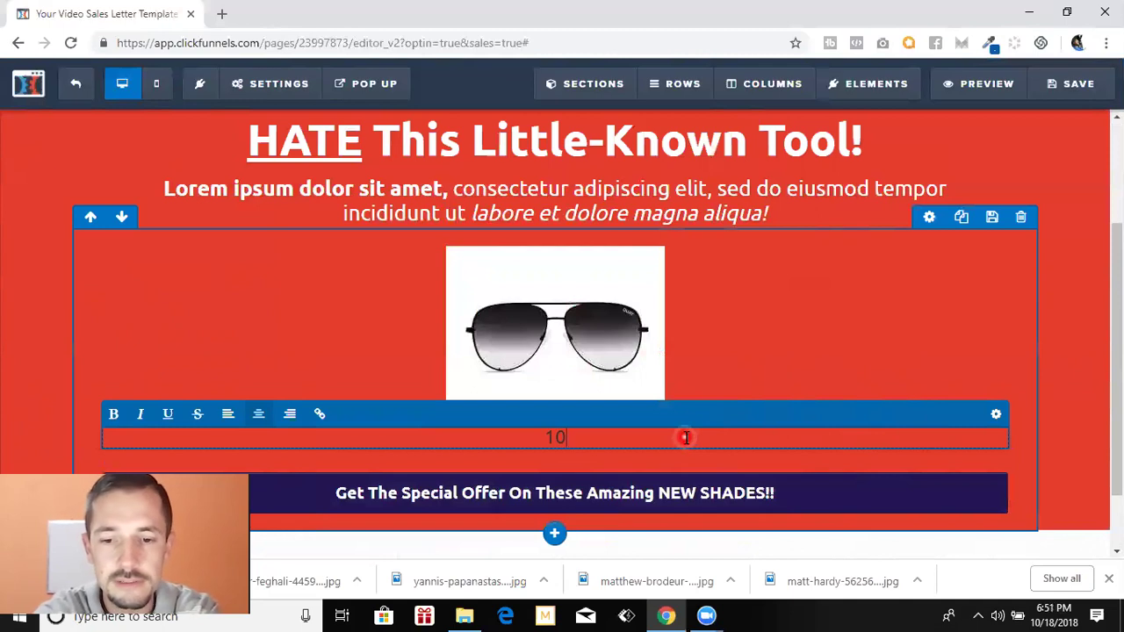
key(BackSpace)
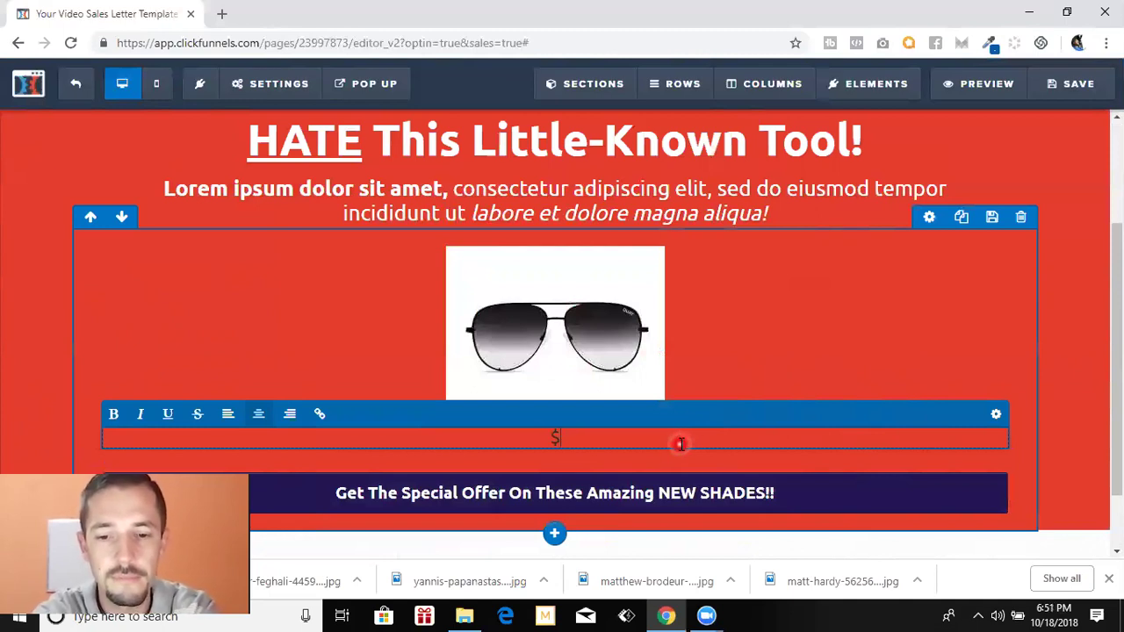
text($10.00)
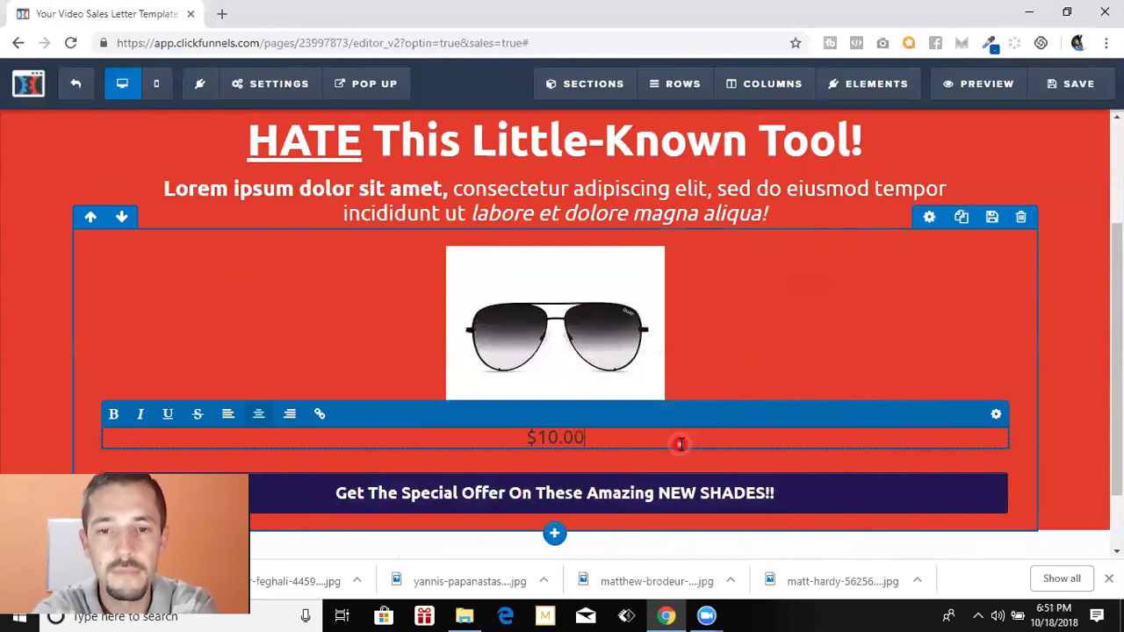
text( SP)
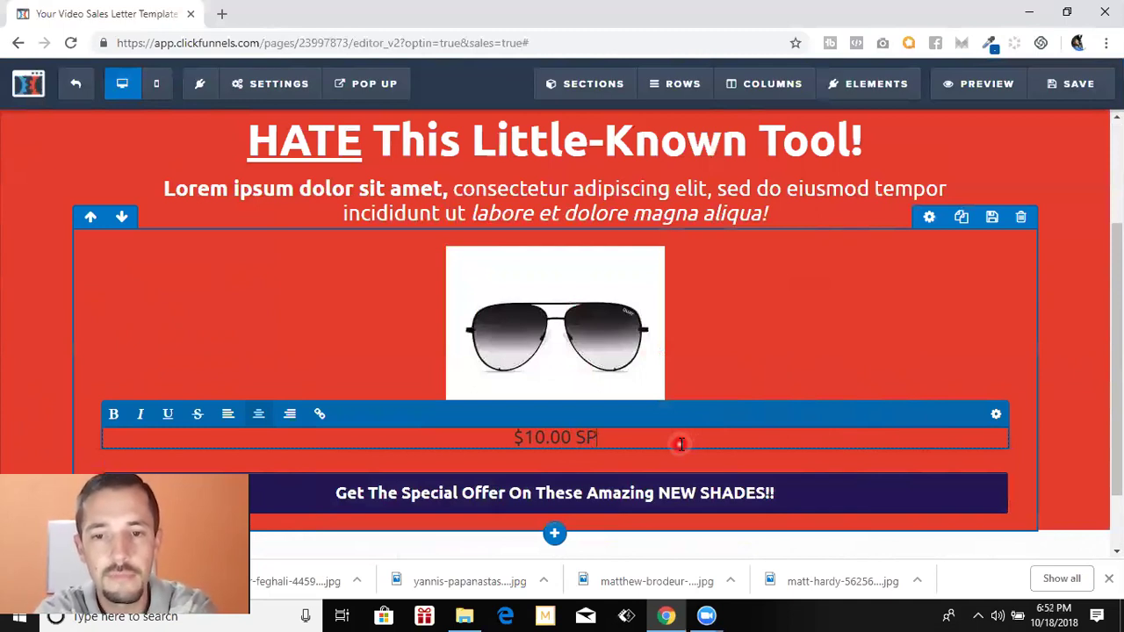
text(ECIAL OFFER!!)
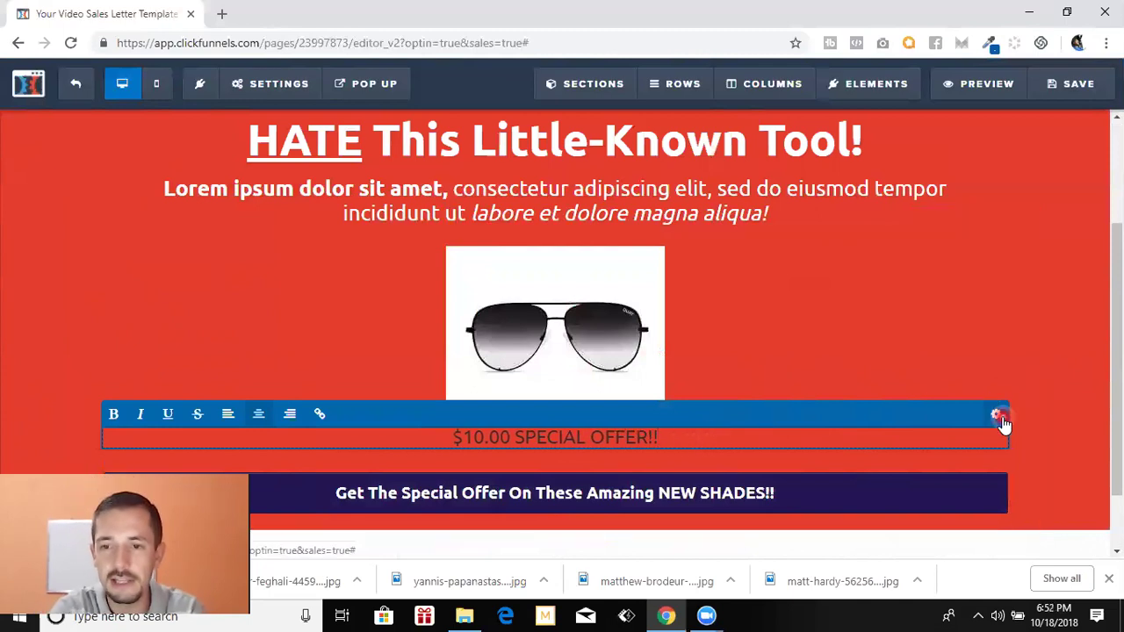
Set the sub-headline's text color to white #ffffff and its font size to 52
click(1014, 425)
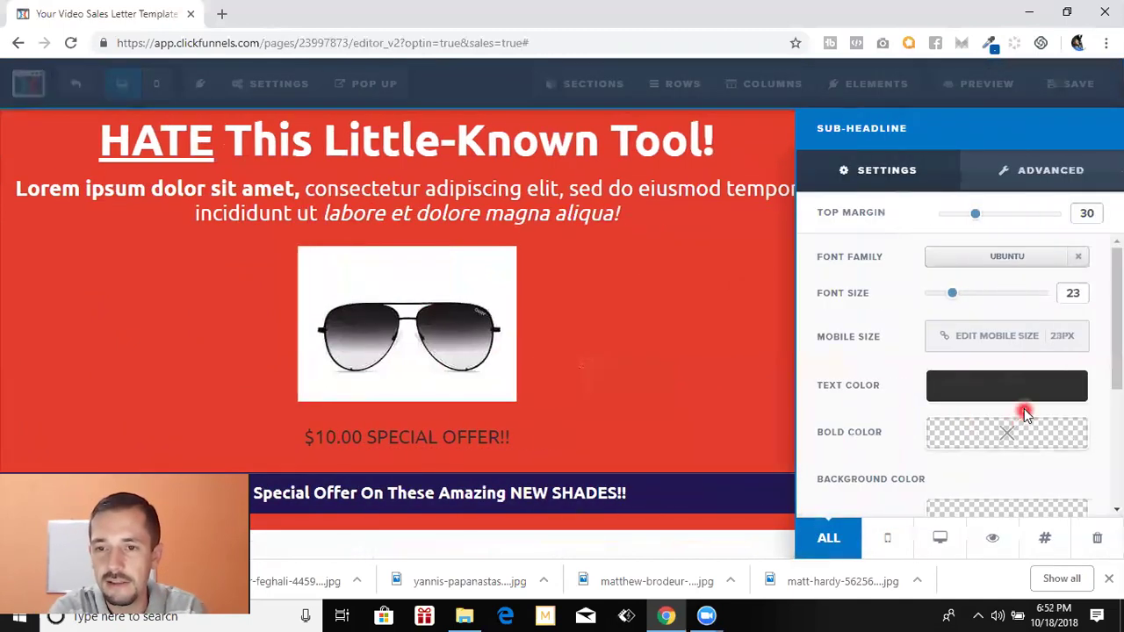
click(1021, 402)
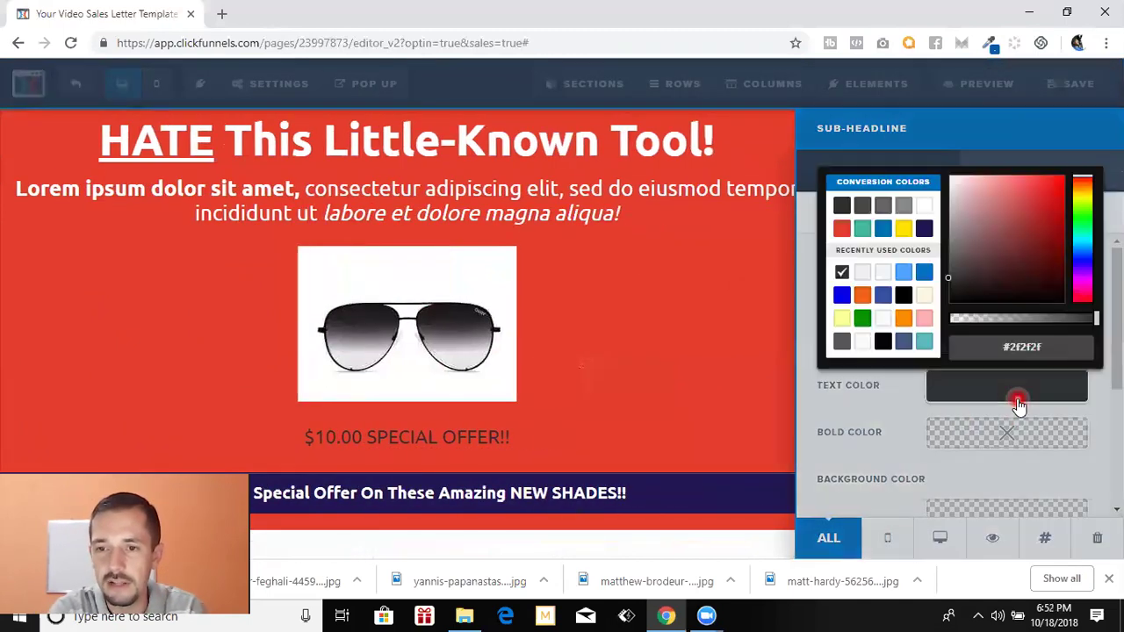
click(923, 205)
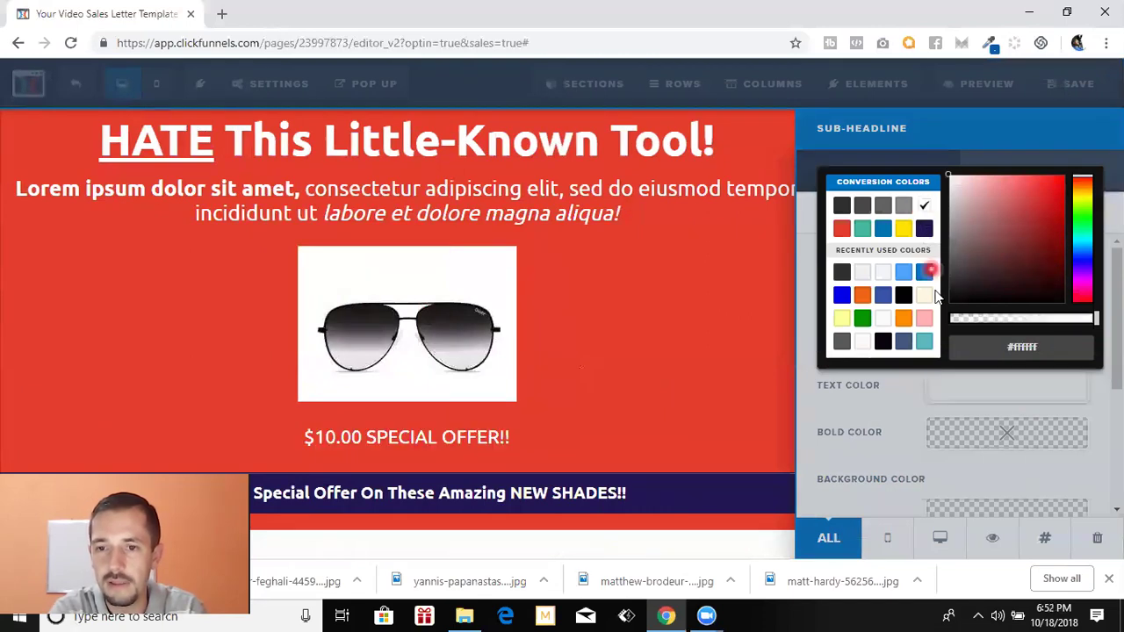
click(892, 396)
drag(955, 297, 1009, 287)
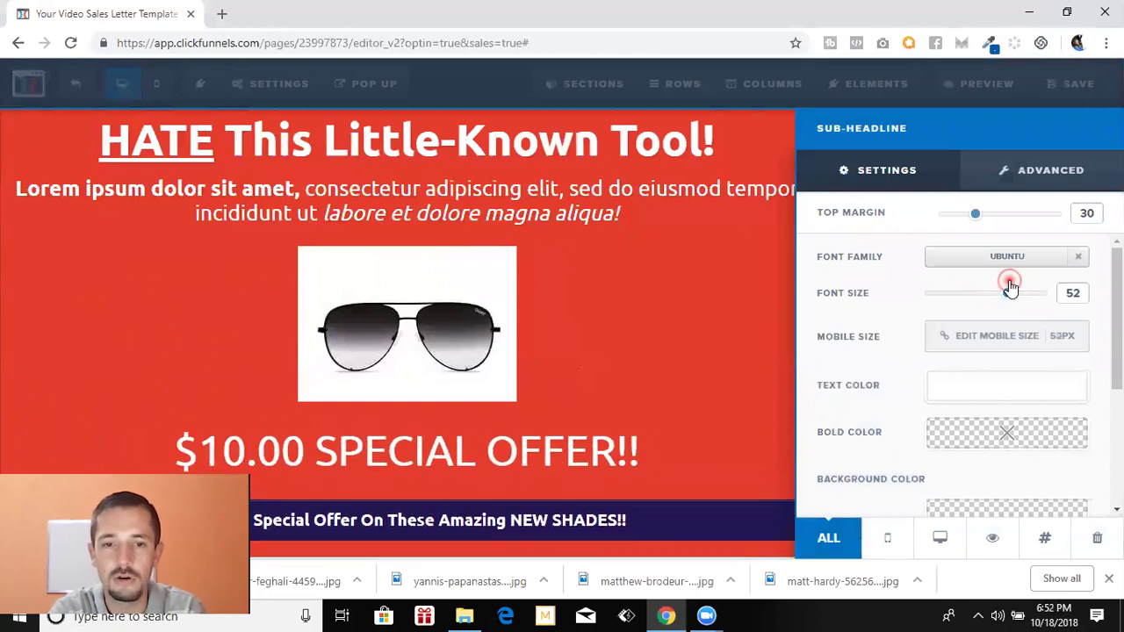
click(690, 326)
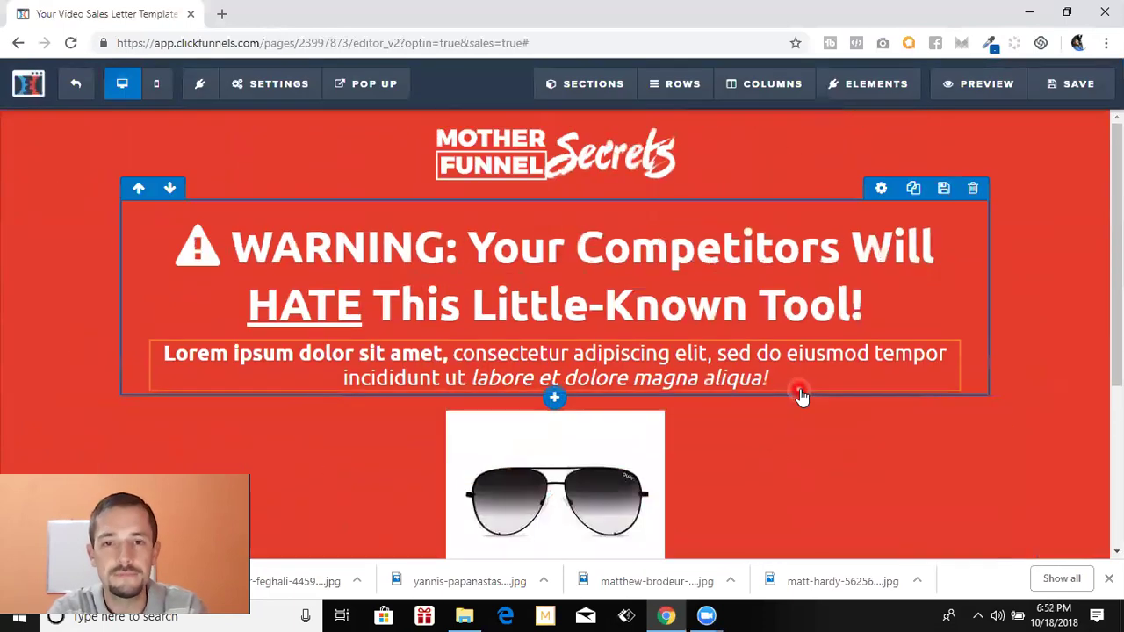
Look over the finished sales page, save it and return to the funnel's steps overview
scroll(799, 395, down, 3)
scroll(975, 413, up, 3)
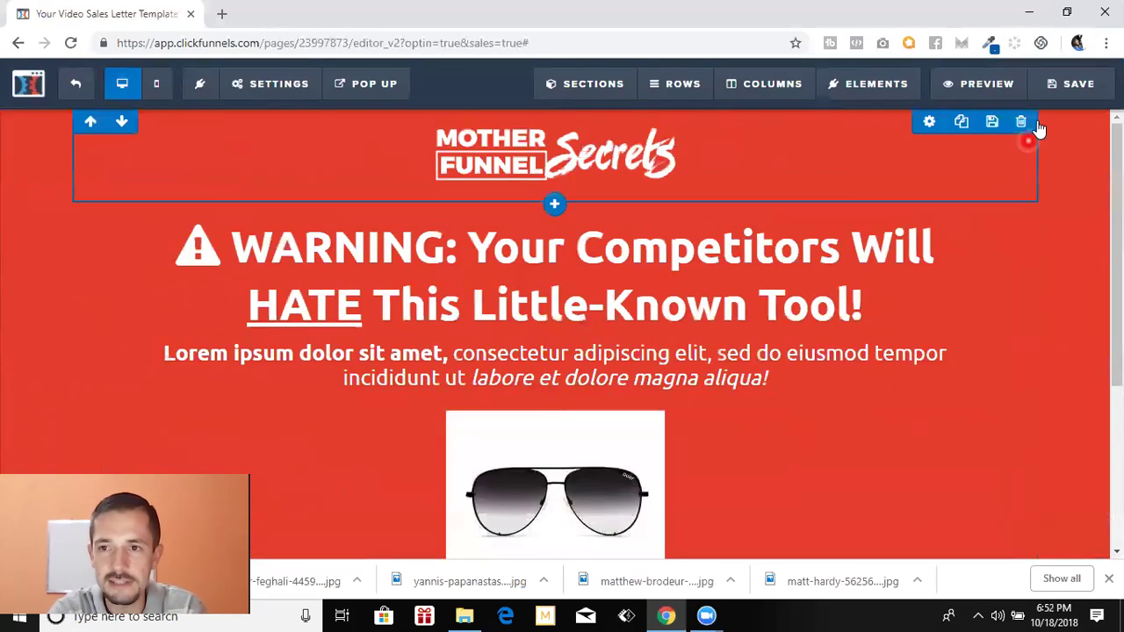
click(1051, 83)
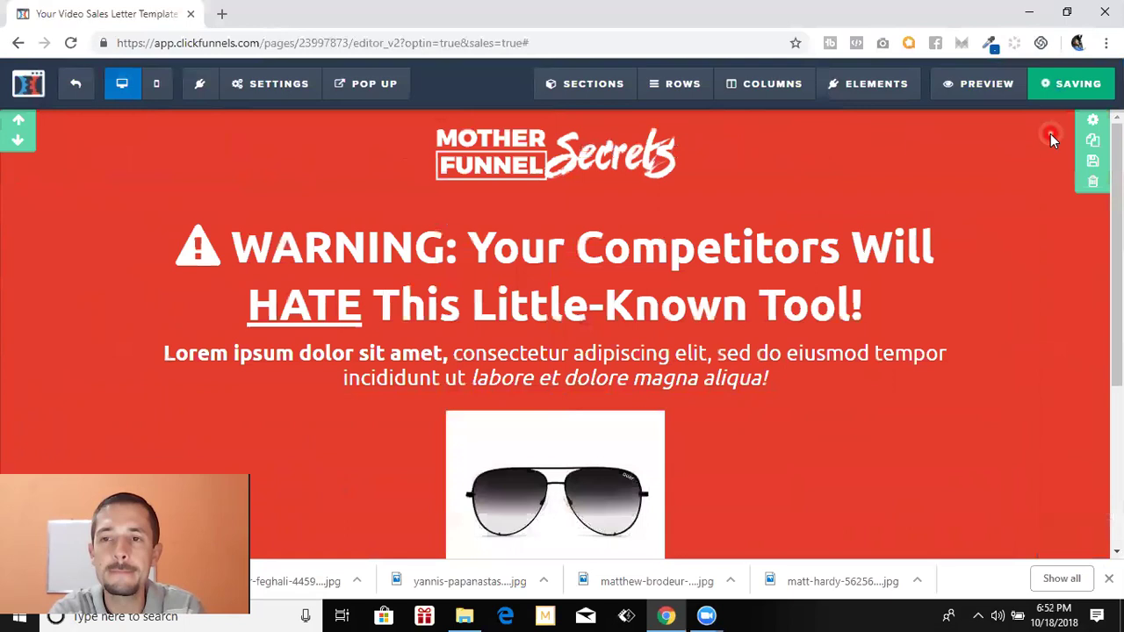
click(77, 87)
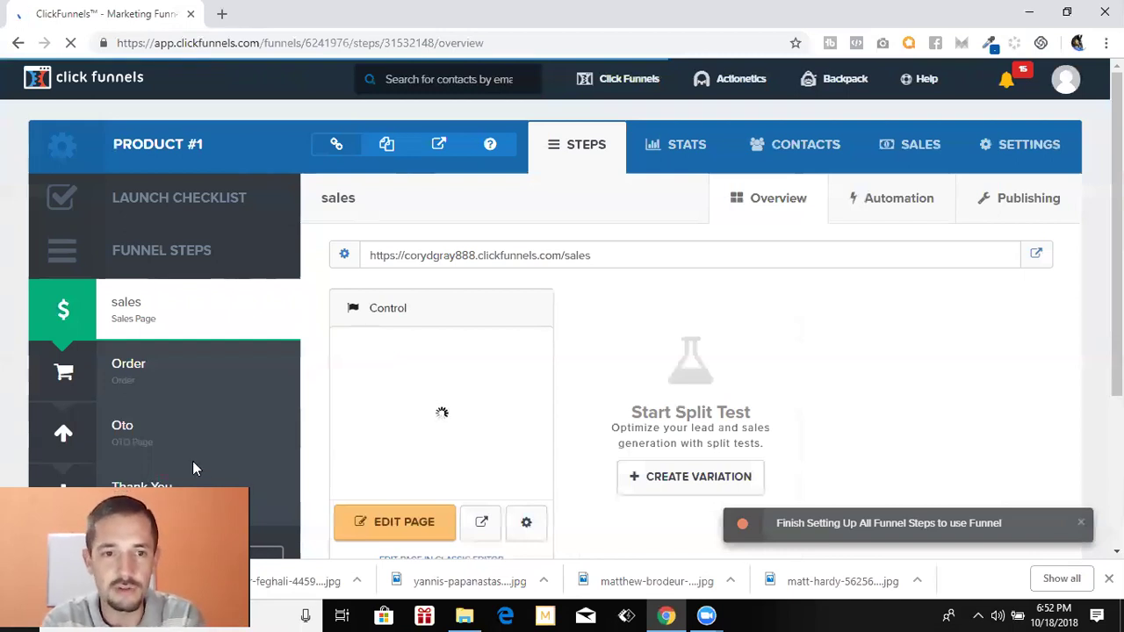
In the Order step's products, edit the Sunglasses product and set its amount to 10.00
click(149, 367)
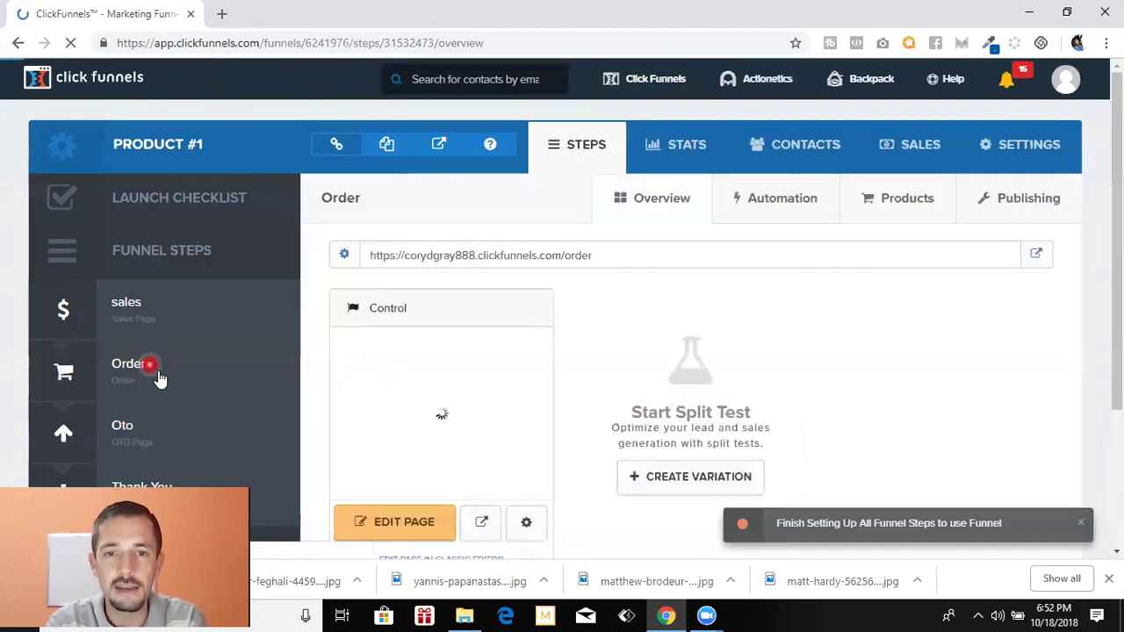
click(913, 198)
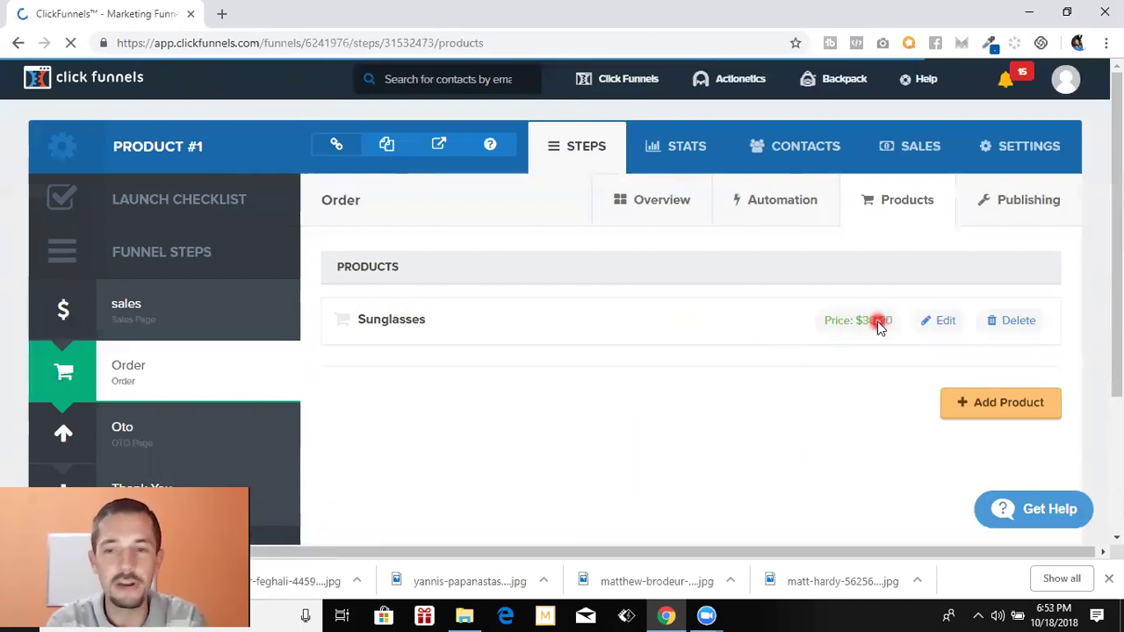
click(929, 324)
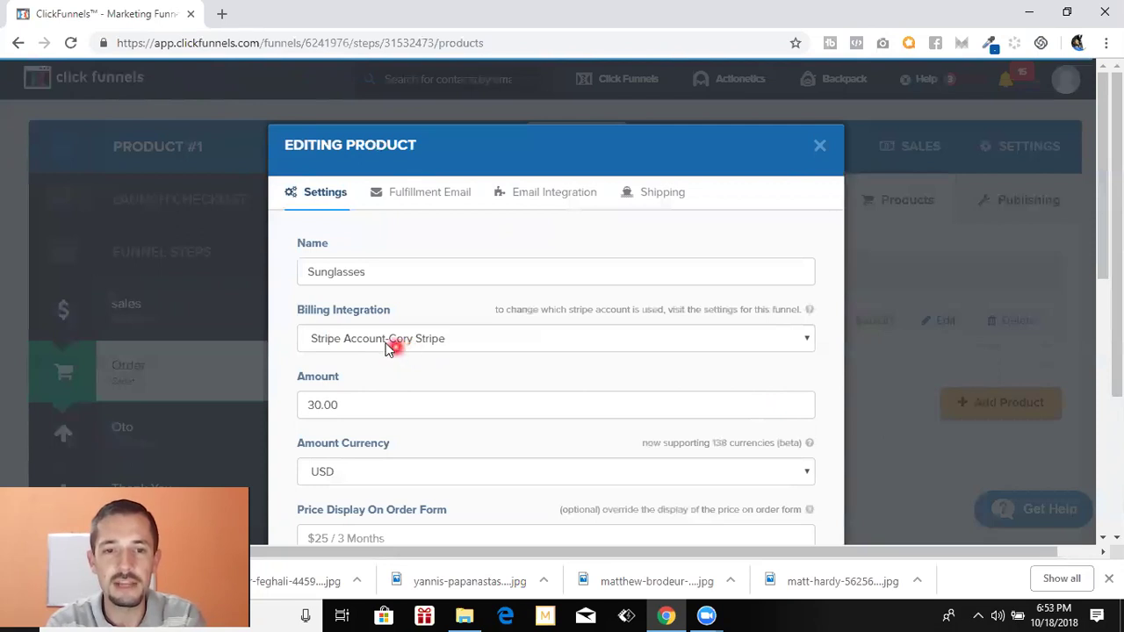
click(314, 402)
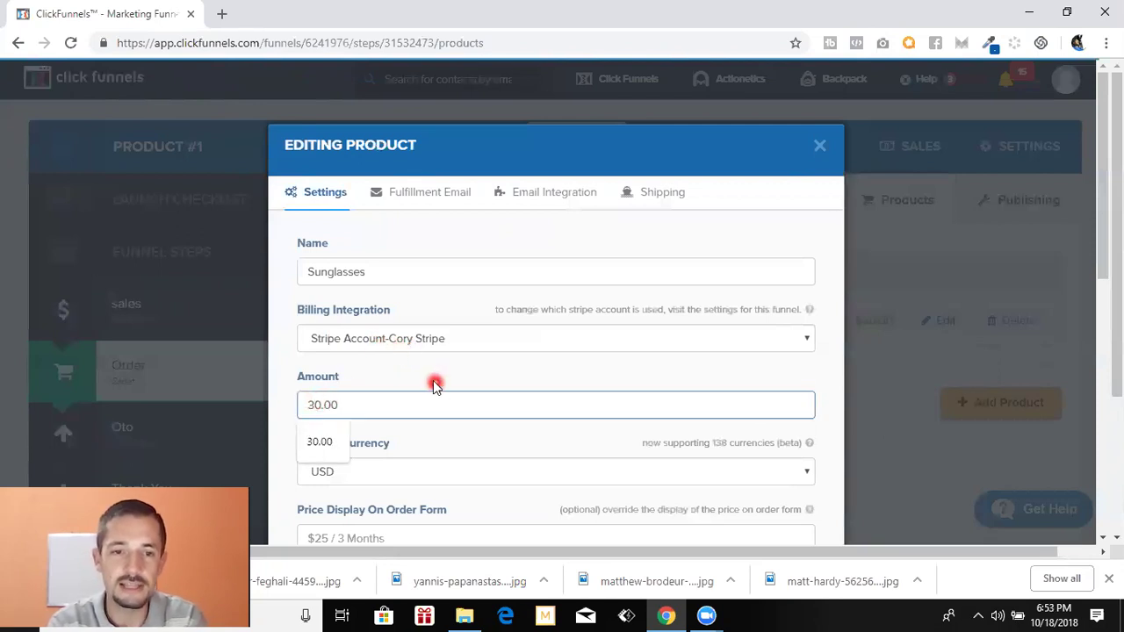
key(BackSpace)
text(1)
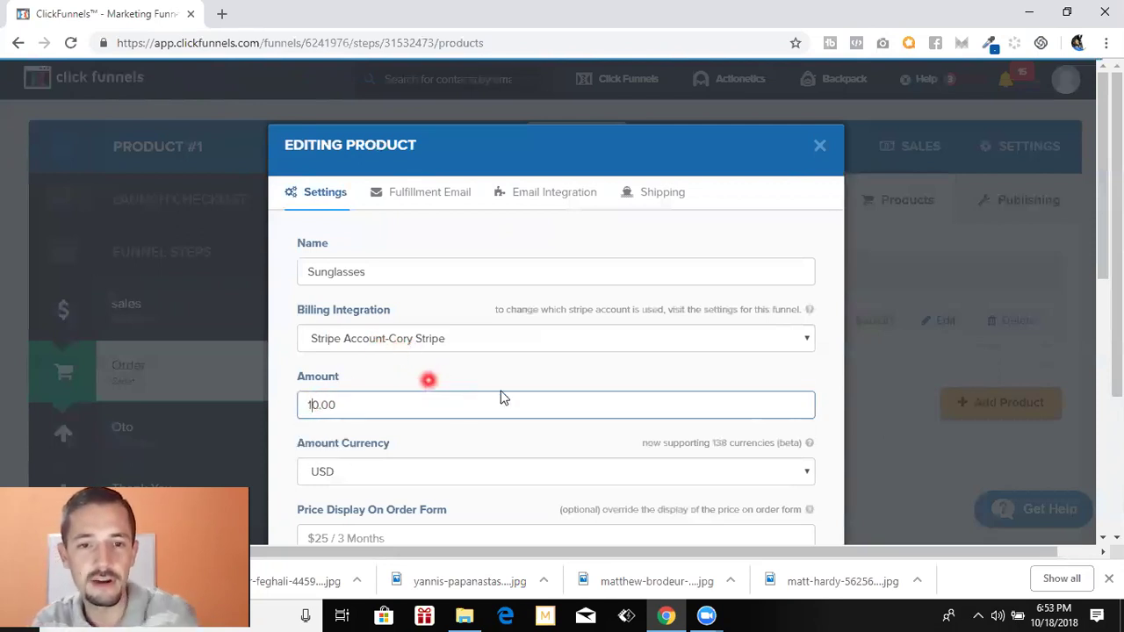
Review the Sunglasses product's remaining payment and quantity settings and update the product
scroll(524, 399, down, 1)
scroll(524, 404, down, 3)
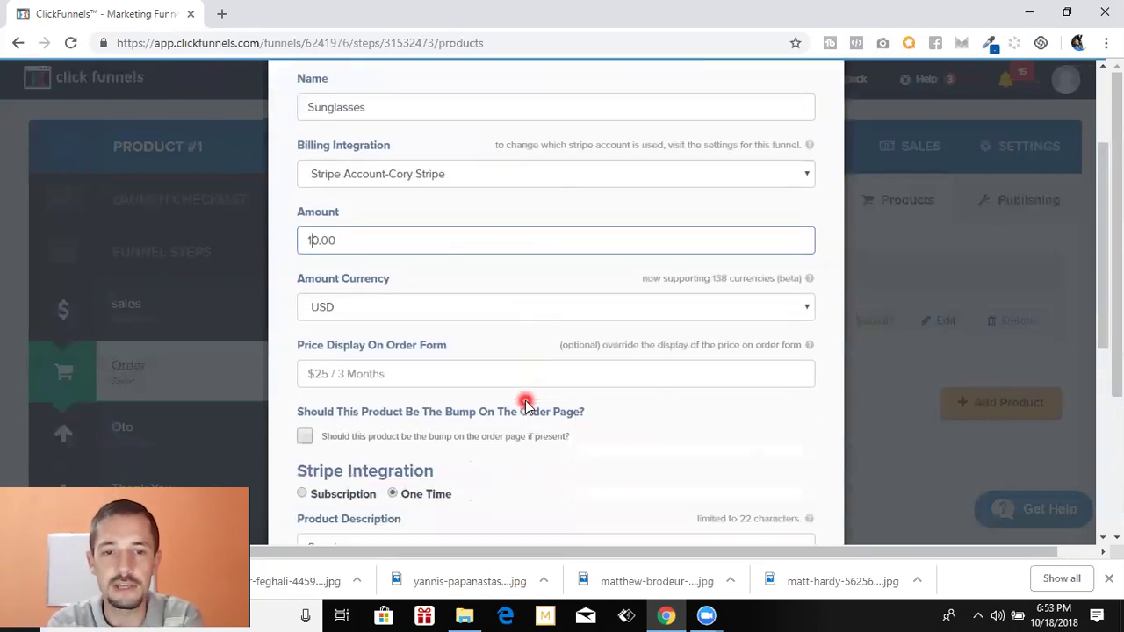
scroll(424, 384, down, 3)
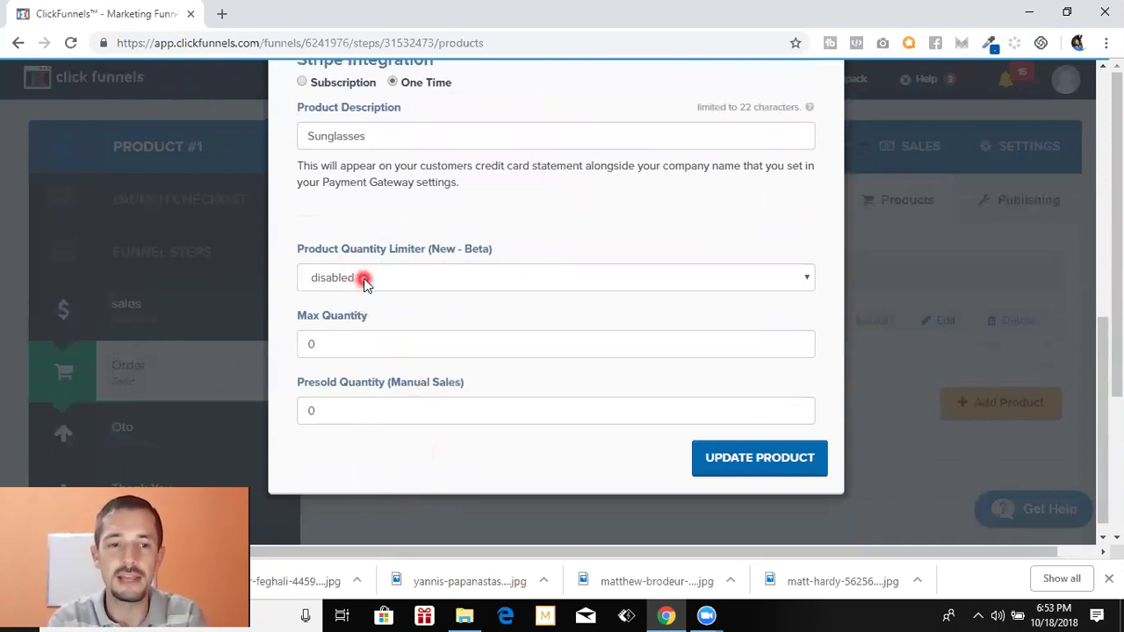
scroll(404, 358, up, 1)
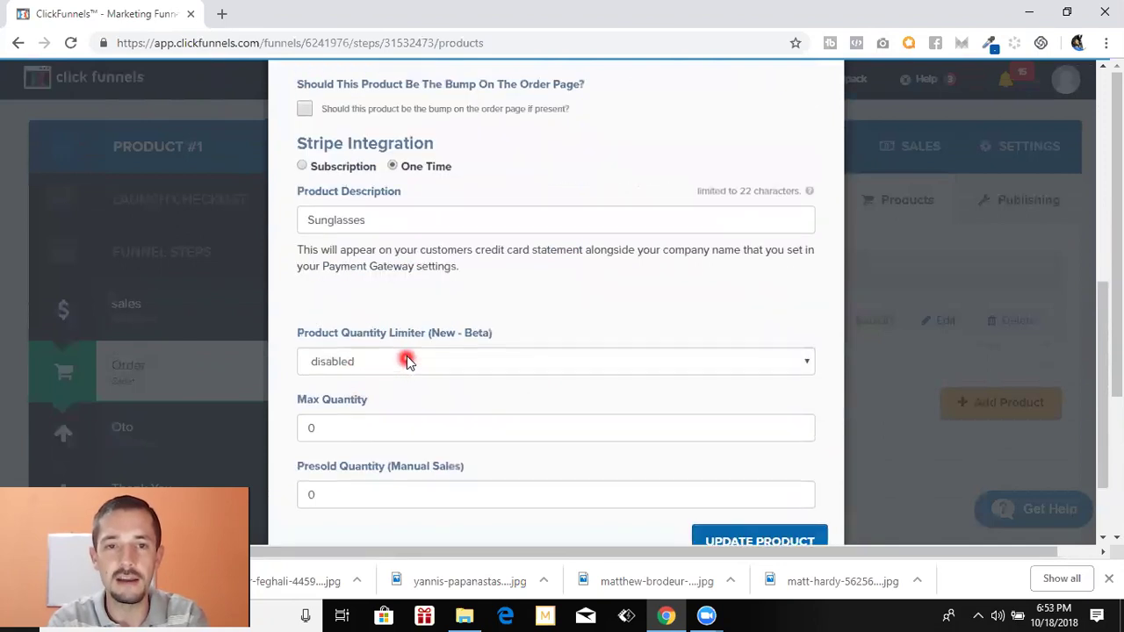
scroll(407, 360, up, 2)
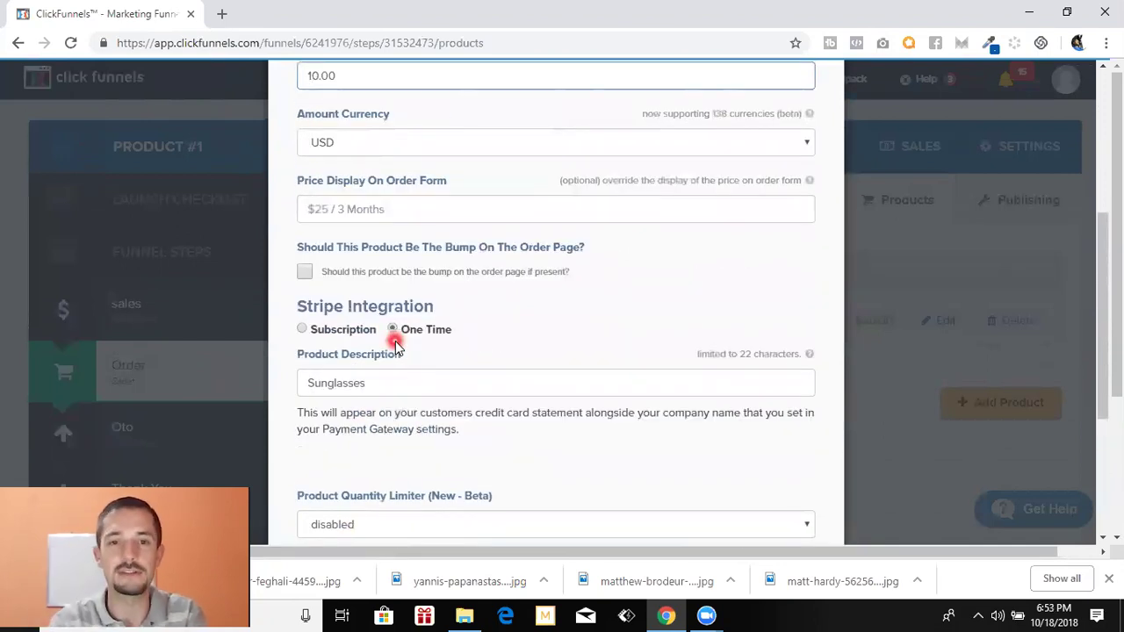
scroll(395, 340, up, 3)
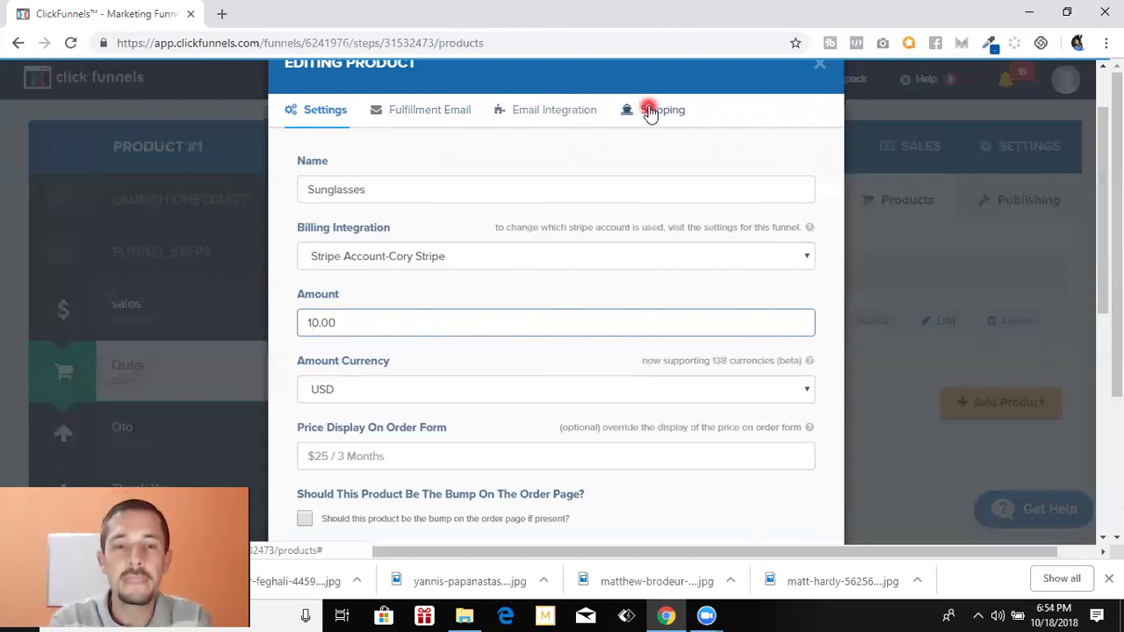
scroll(617, 203, down, 4)
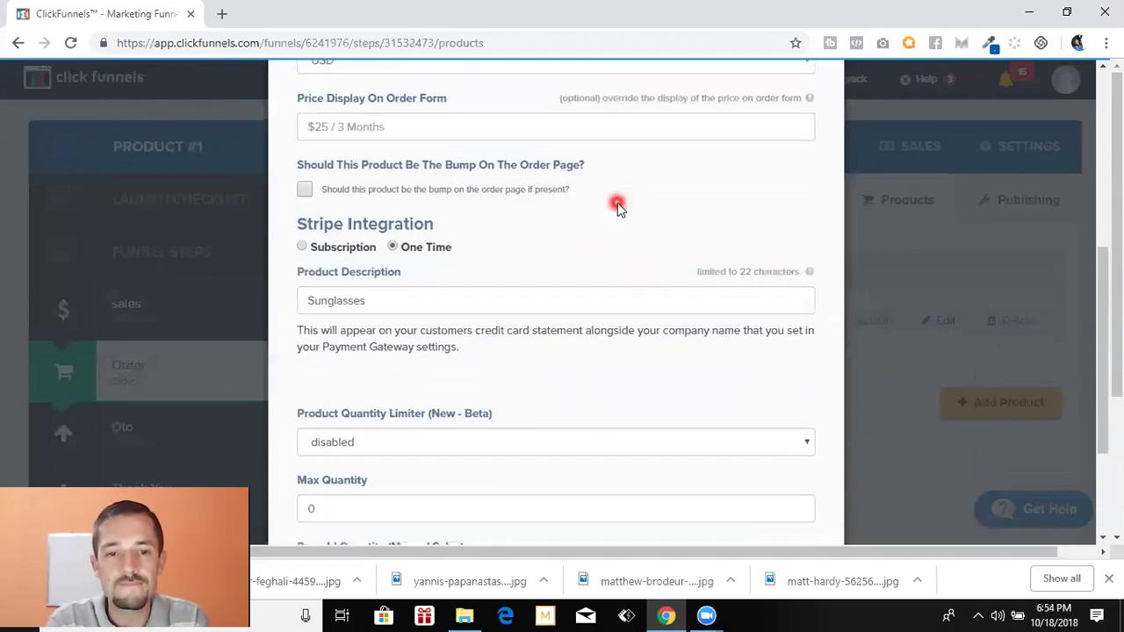
scroll(617, 203, down, 2)
click(753, 446)
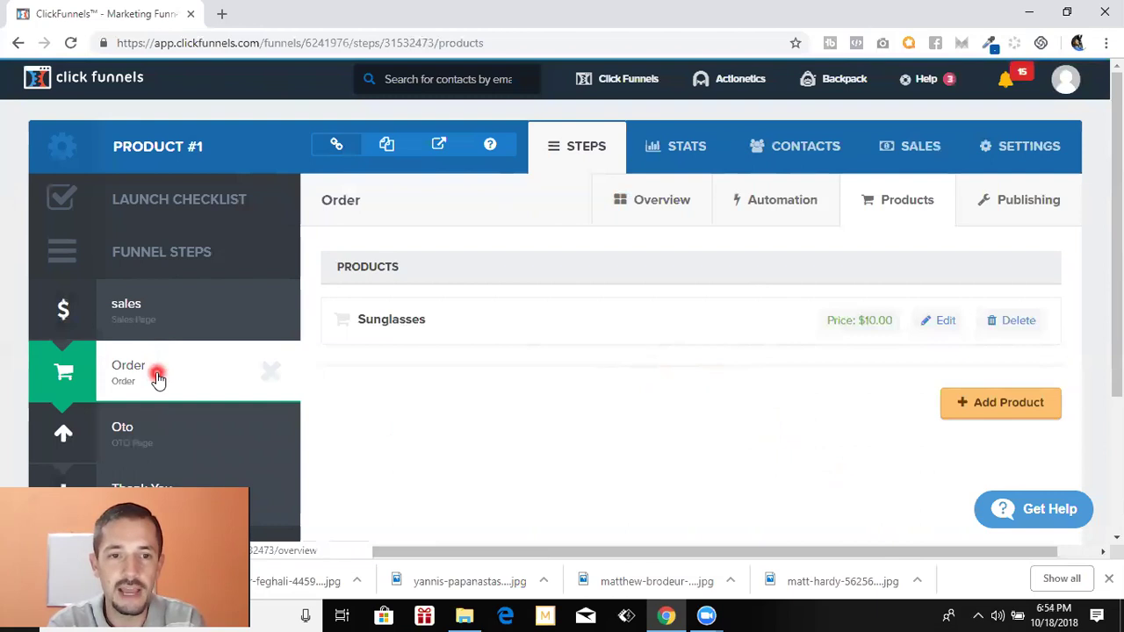
Open the Order page for editing and delete its "DOWNLOAD GETTING LEADS ON DEMAND" header section
click(203, 381)
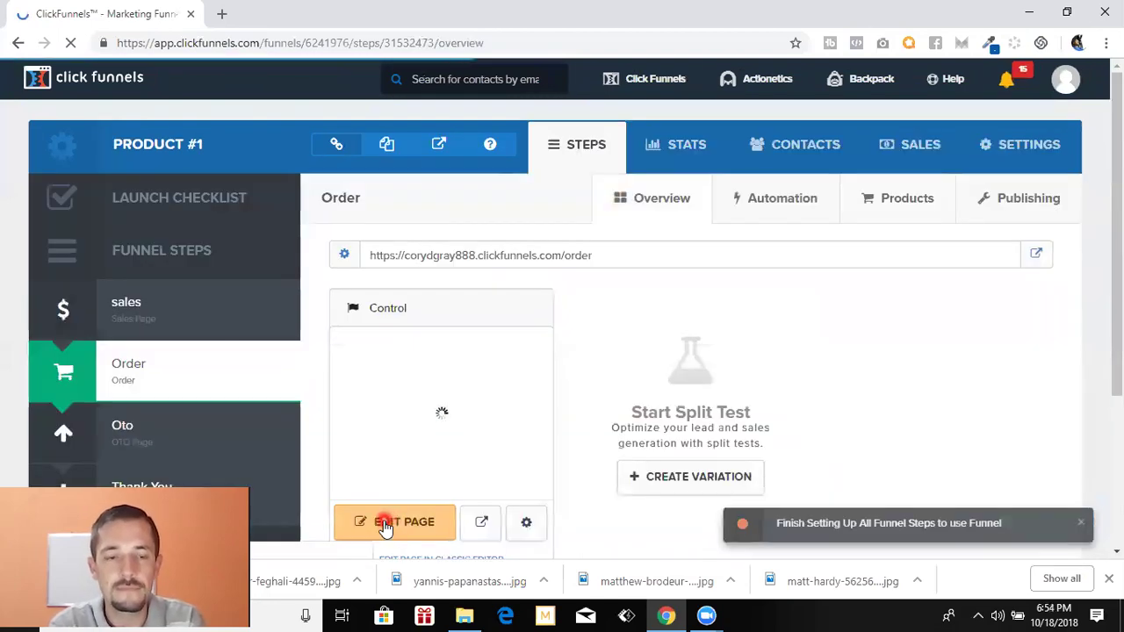
click(384, 526)
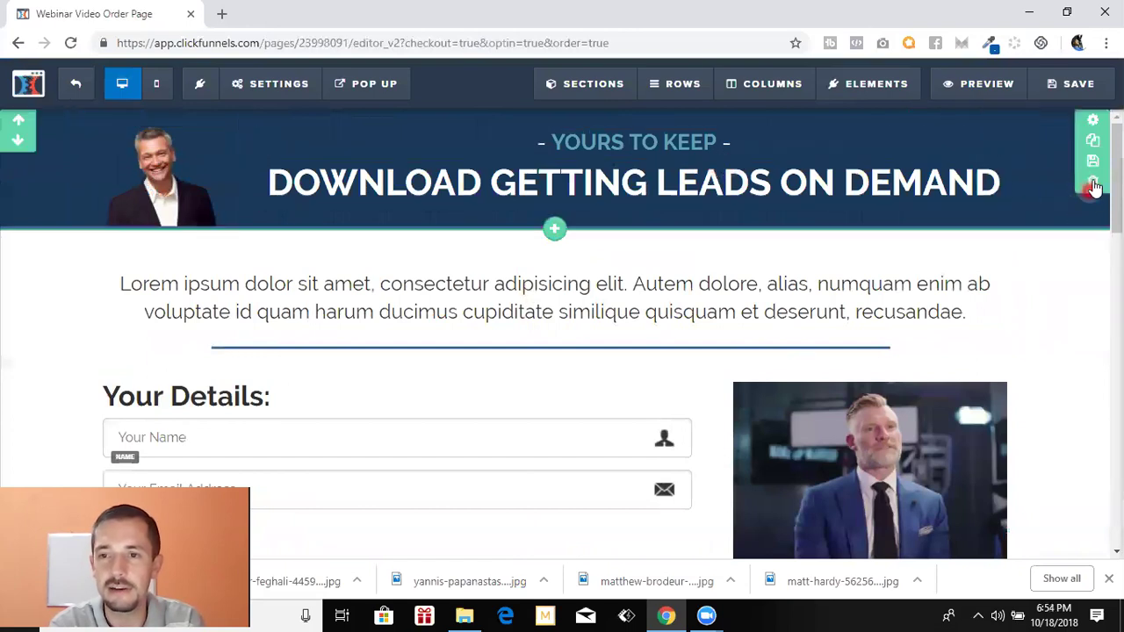
click(1093, 184)
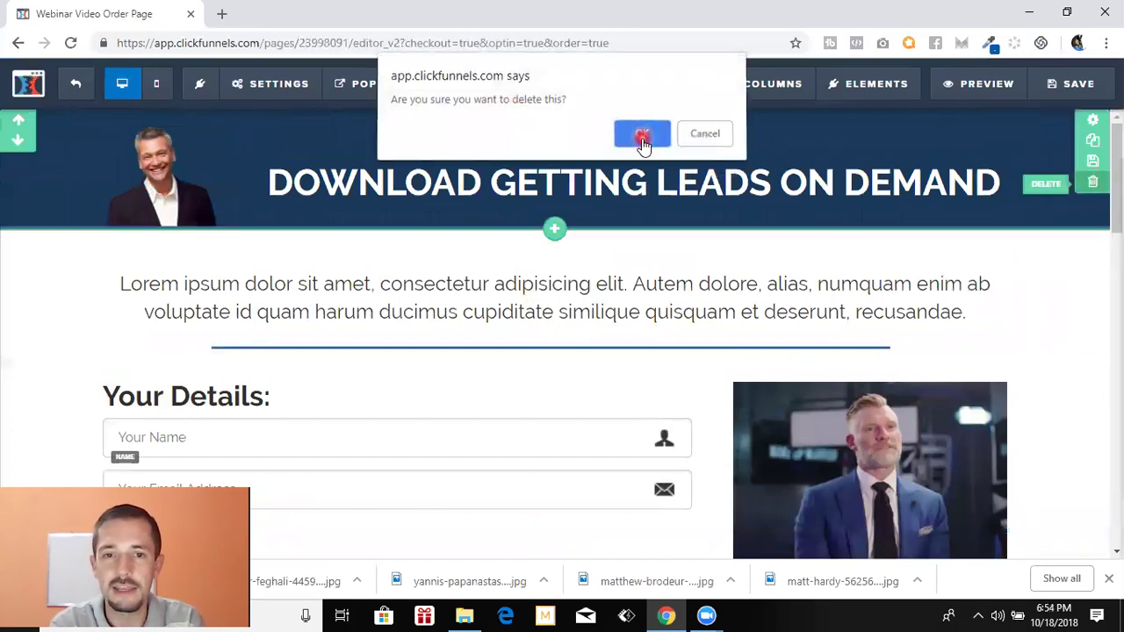
click(642, 136)
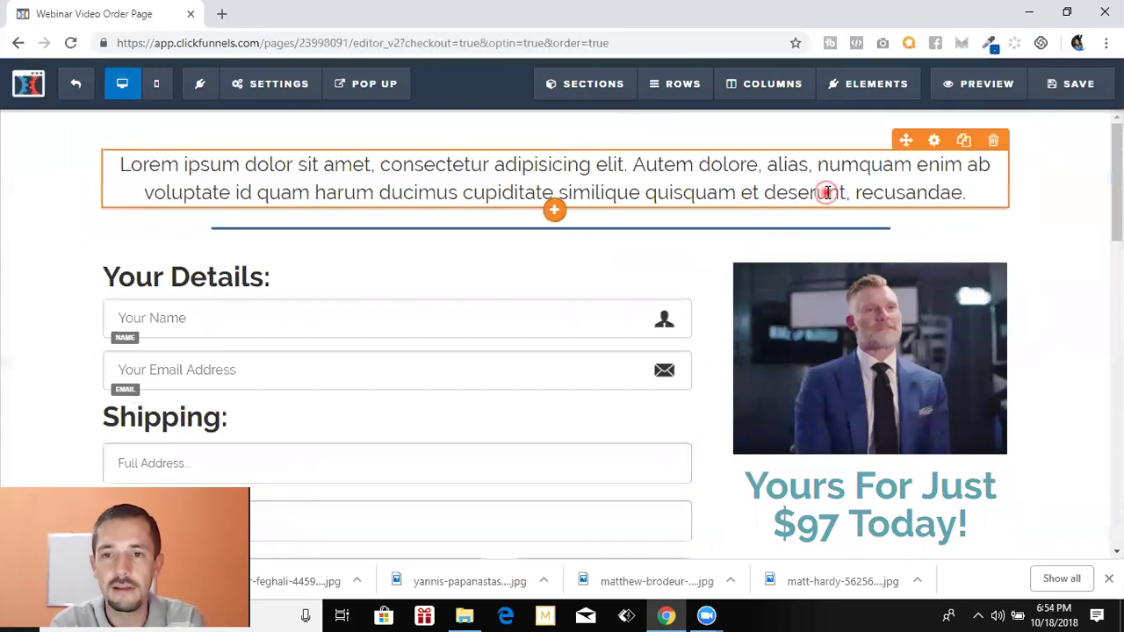
Replace the placeholder paragraph at the head of the order page with the line "SUNGLASS SALE!!"
triple_click(826, 192)
key(BackSpace)
text(SUNGLASS SALE)
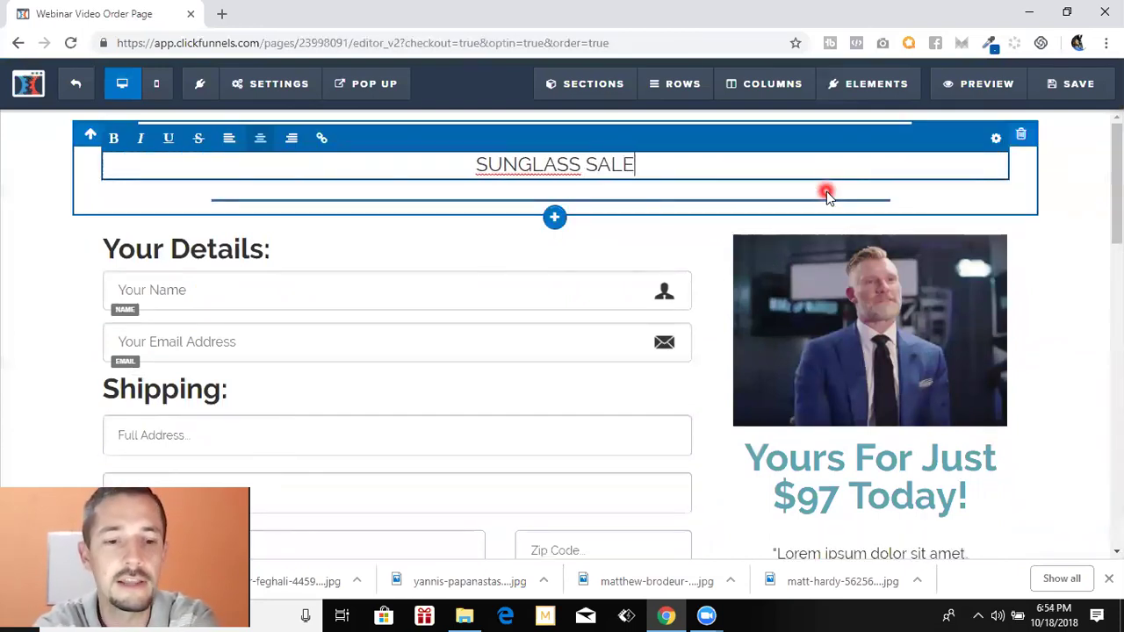
text(!!)
key(Return)
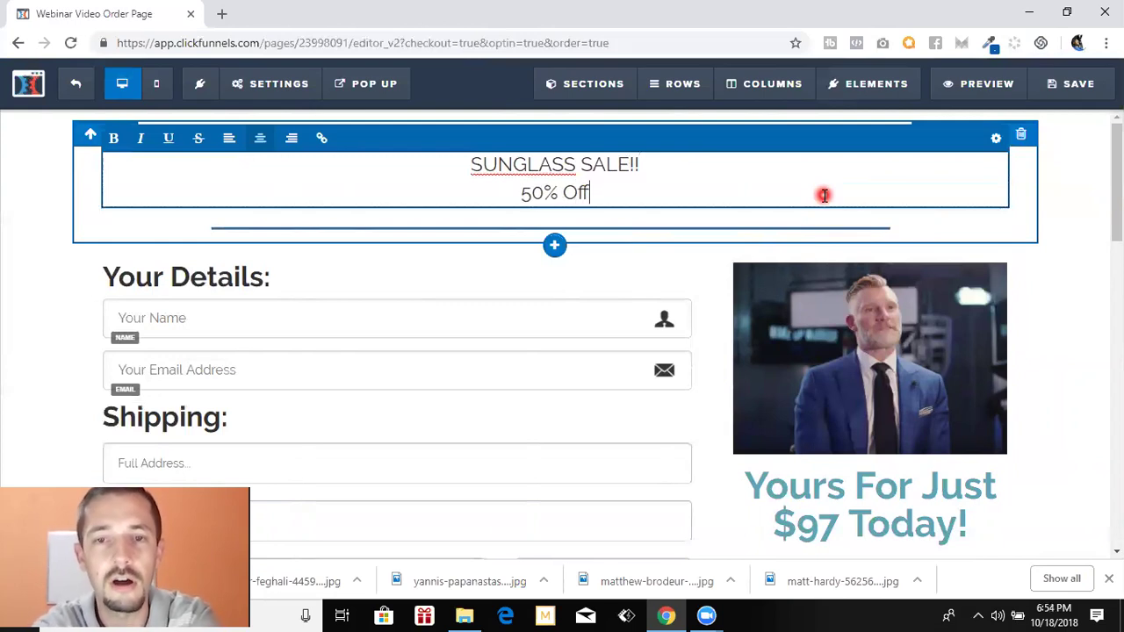
Add a second headline line reading "50% Off THIS AMAZING NEW SET OF SHADES"
text(TH)
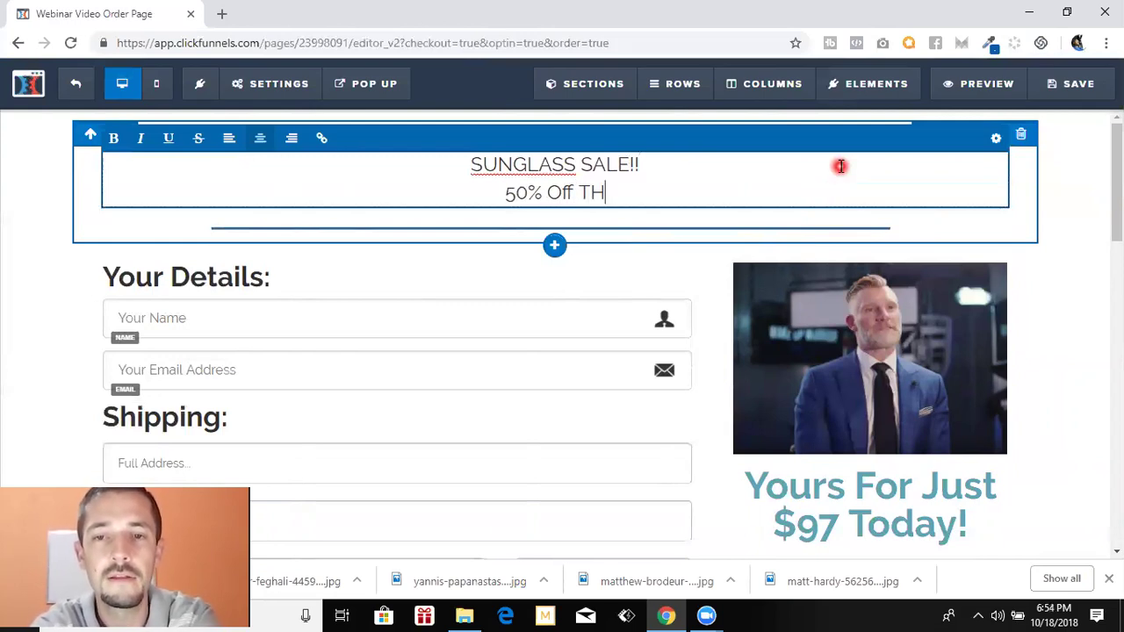
text(IS AMAZON)
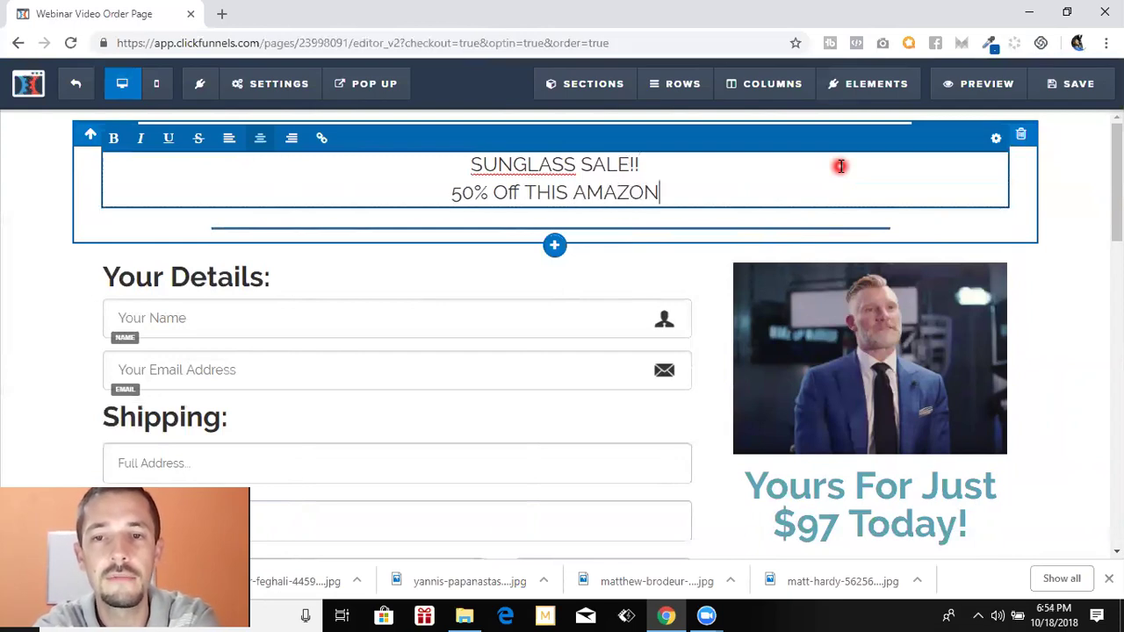
key(BackSpace)
key(BackSpace)
key(BackSpace)
text(ZI)
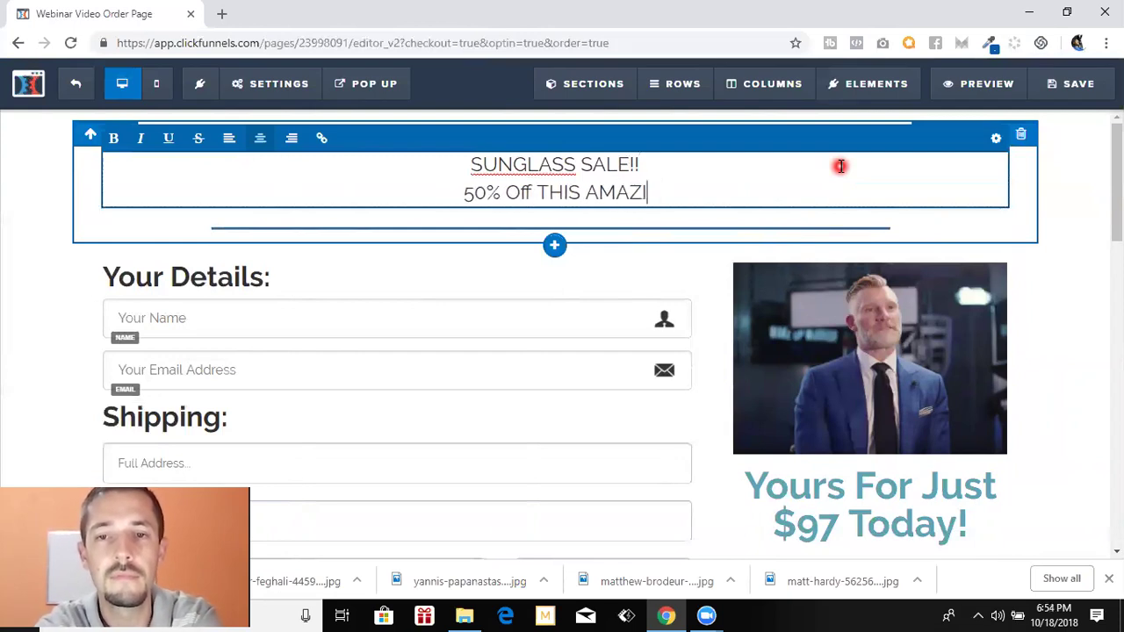
text(NG NEW )
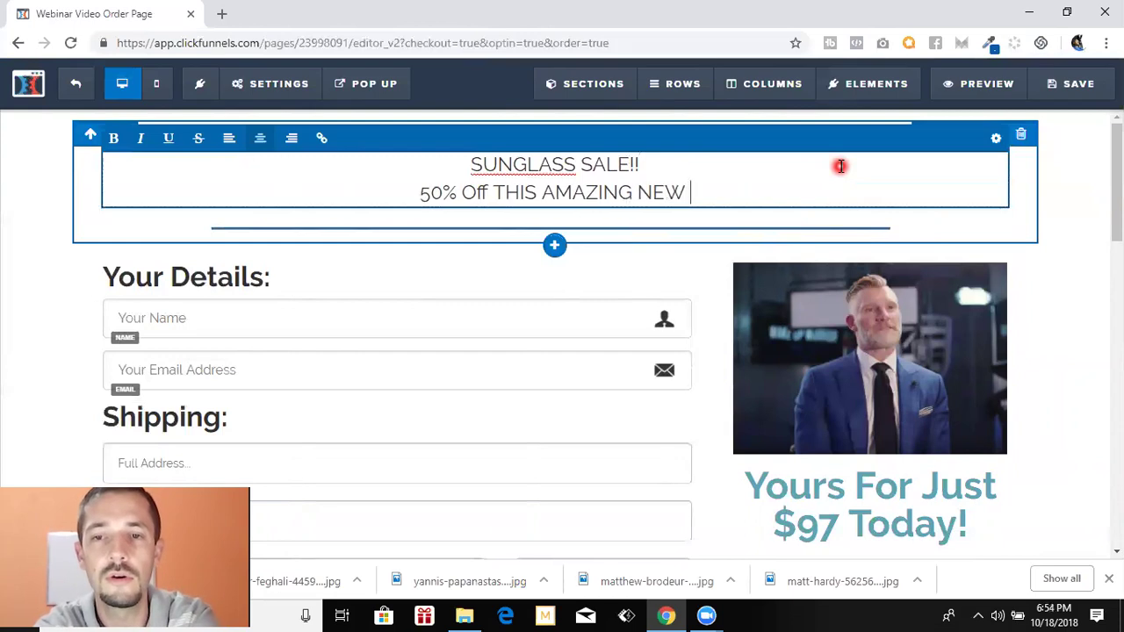
text(SET OF SHADES)
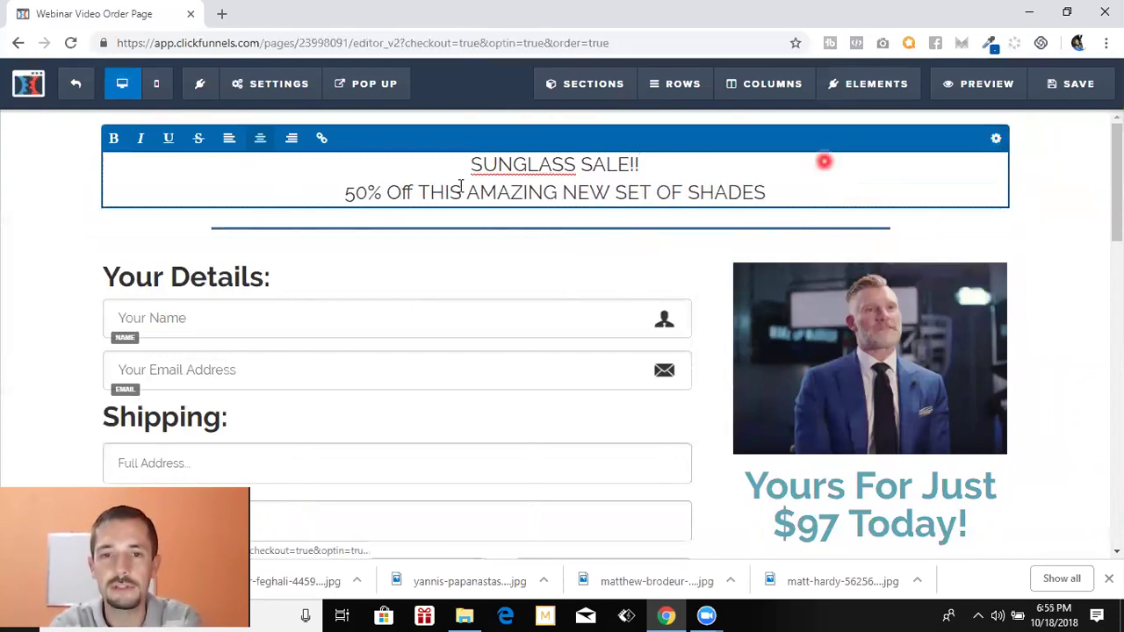
Correct the headline's word "SUNGLASS" to the suggested spelling "SUN-GLASS" and finish editing the text
right_click(494, 166)
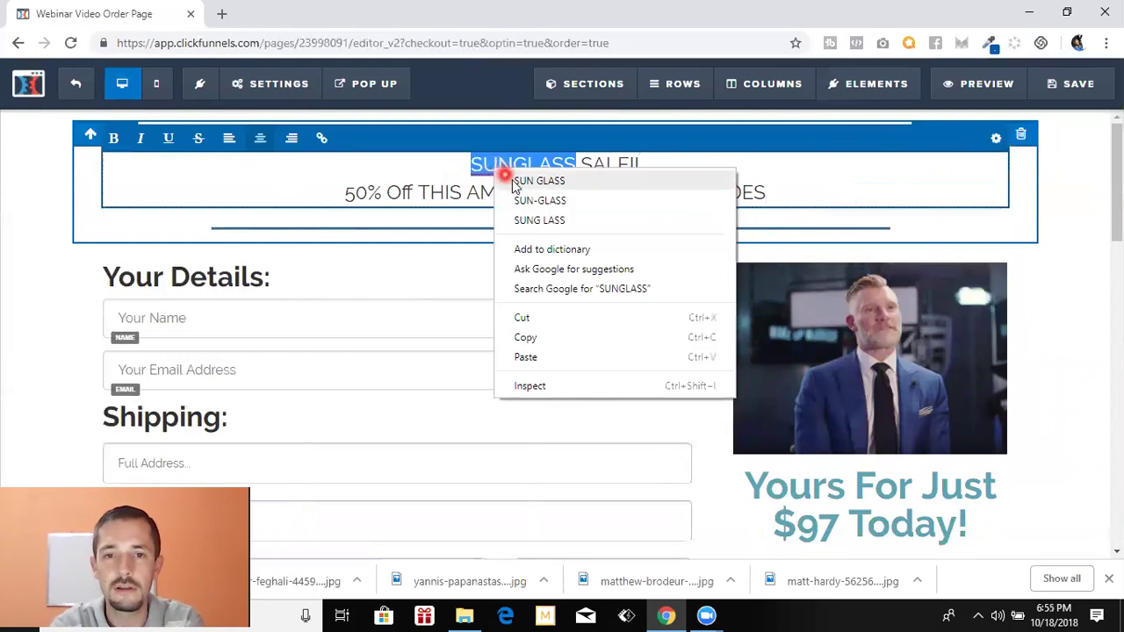
click(518, 198)
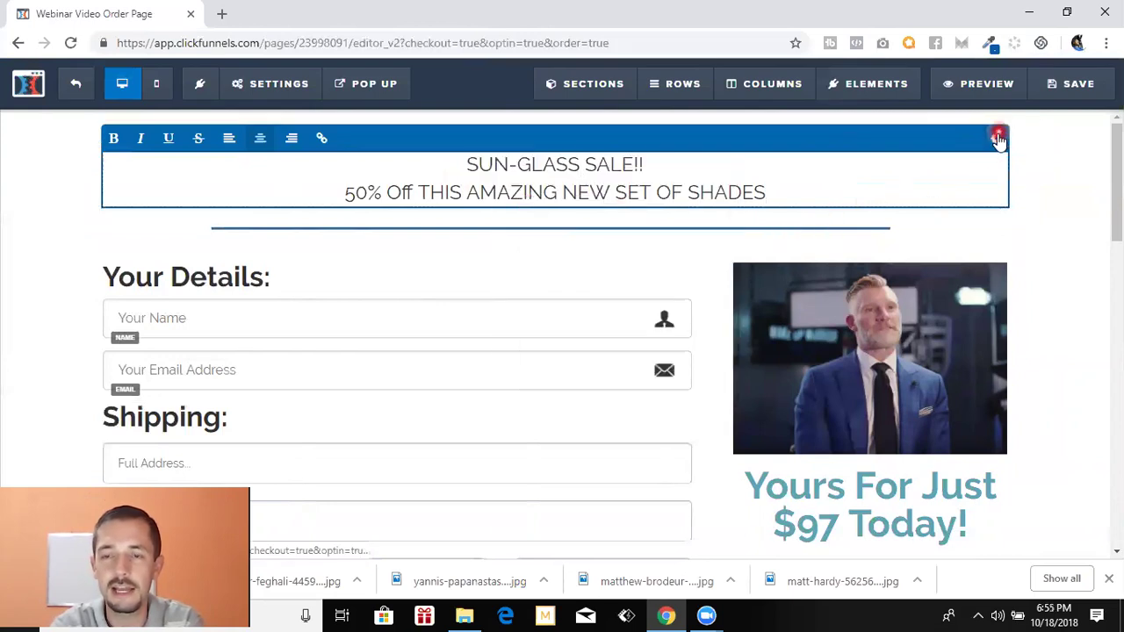
click(932, 212)
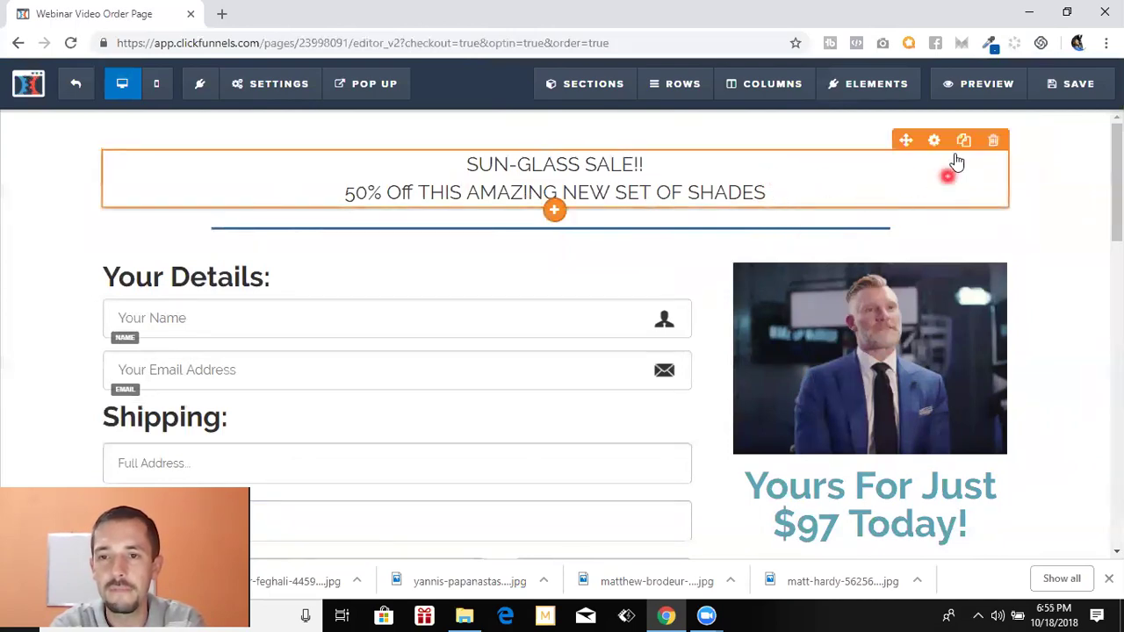
Set the headline paragraph's font to Crete Round and its font size to 44
click(934, 143)
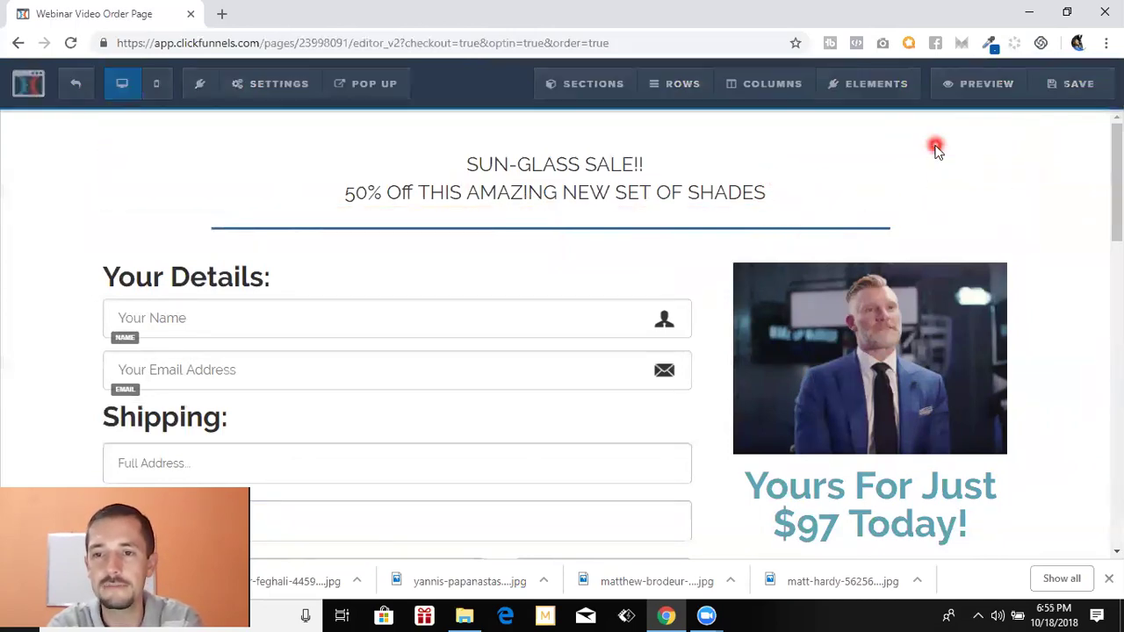
drag(963, 303, 985, 295)
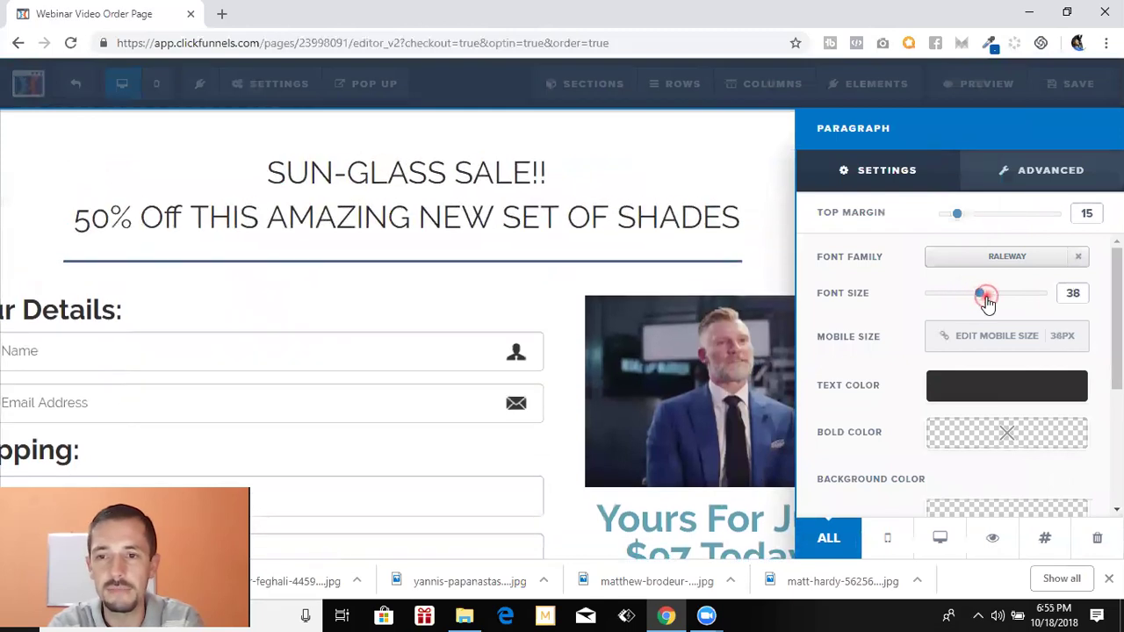
click(1006, 257)
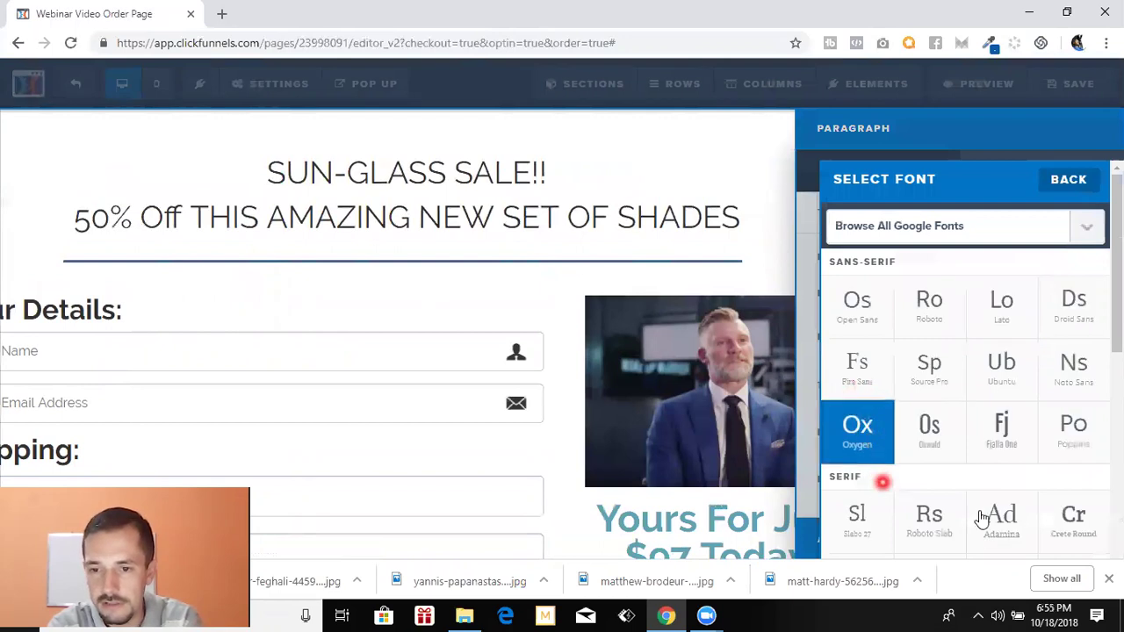
click(1074, 505)
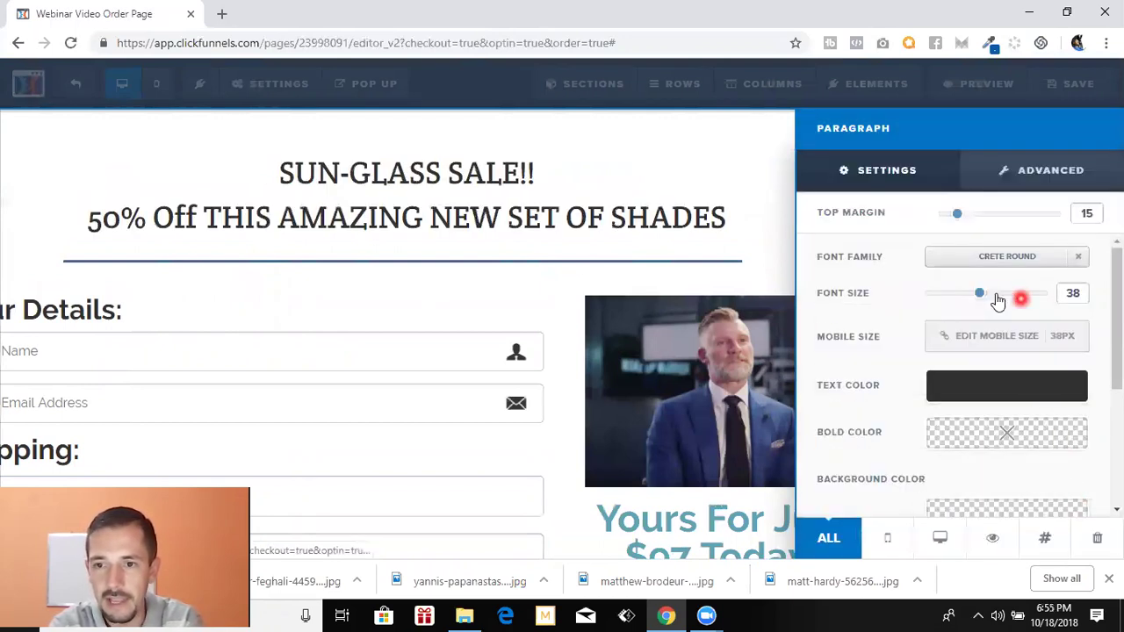
drag(981, 293, 995, 299)
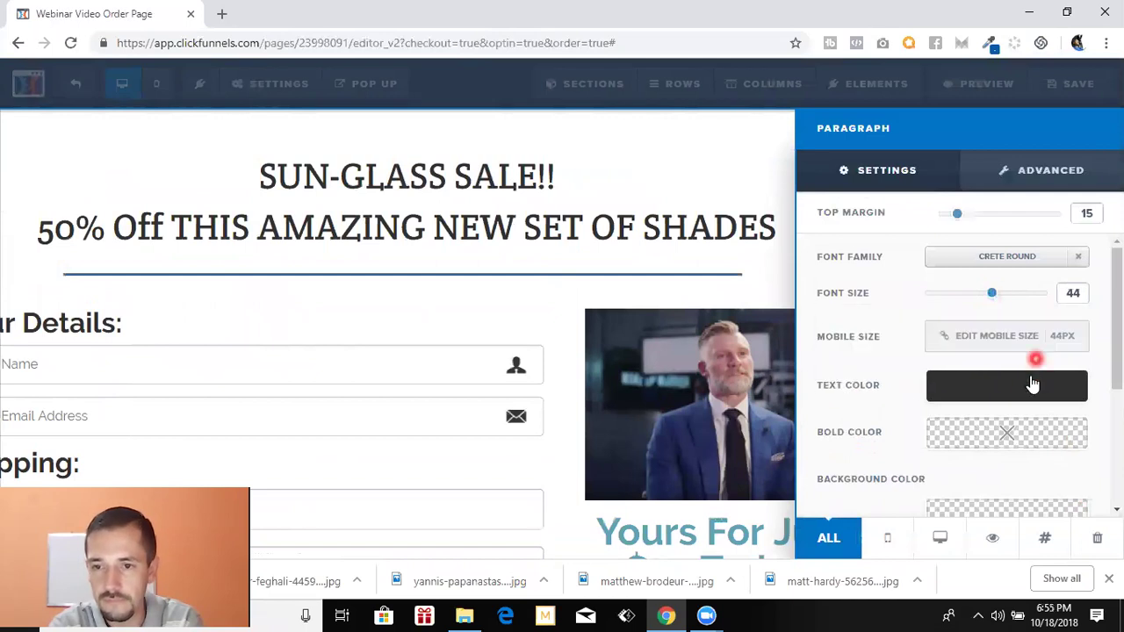
Set the headline's mobile size to 26px and close its settings
click(989, 339)
click(986, 337)
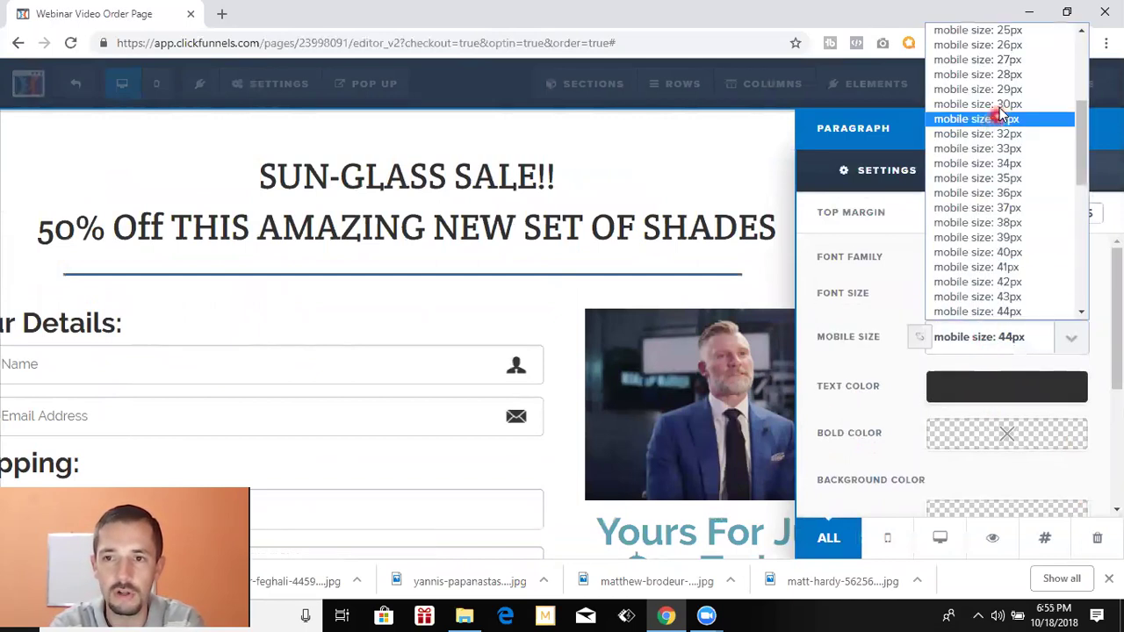
click(1001, 45)
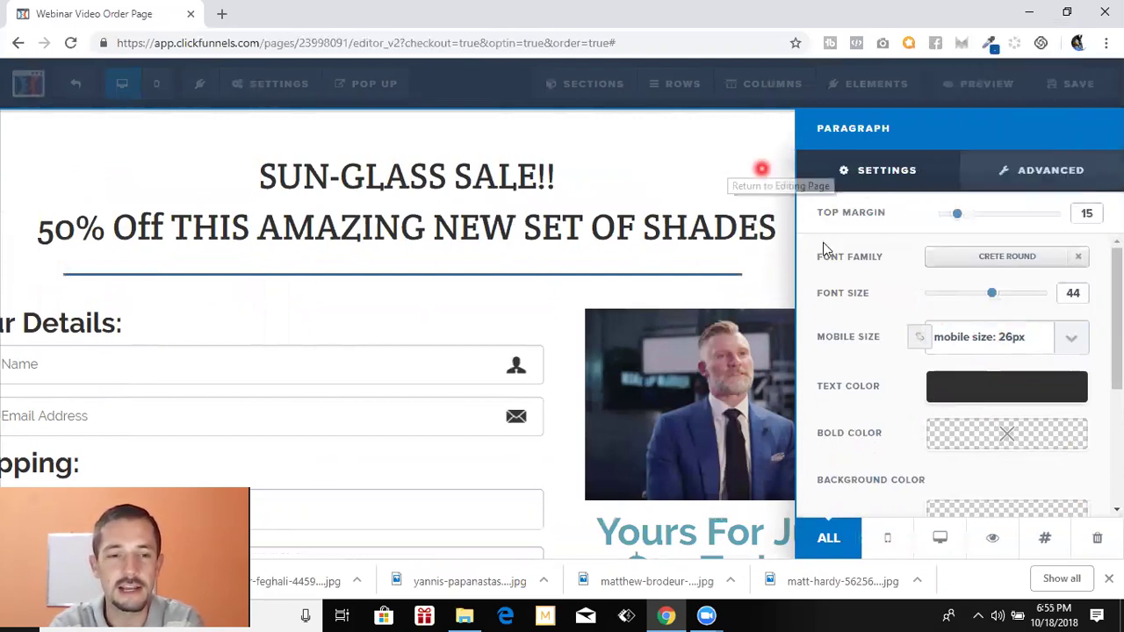
click(707, 183)
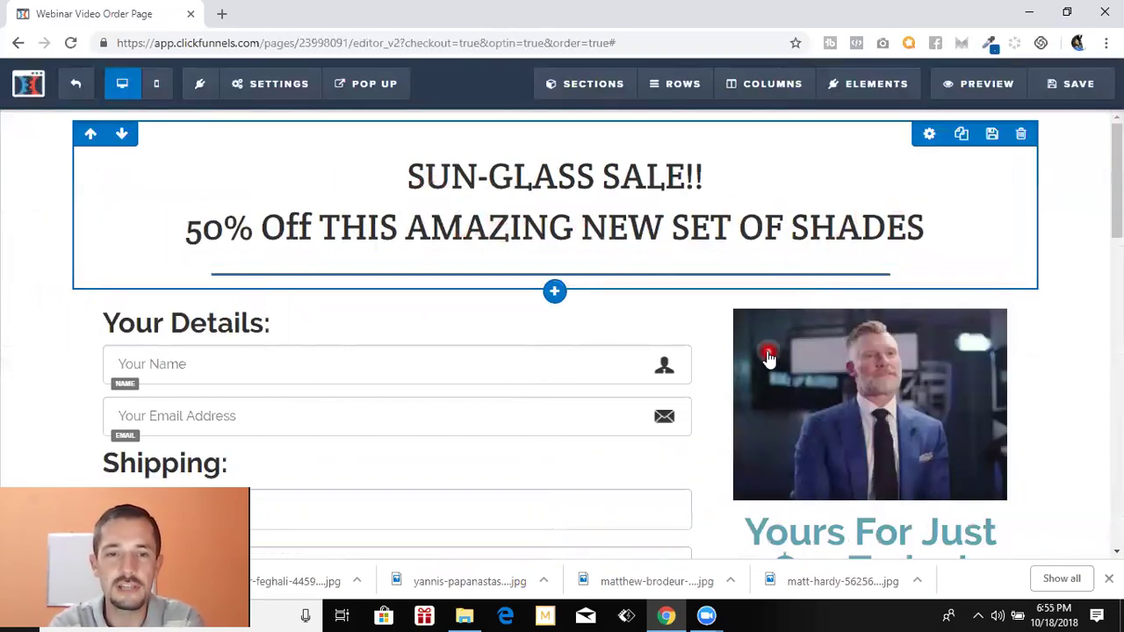
Replace the image of the man in the suit with the gradient-lens aviator sunglasses picture from the image library
scroll(765, 353, down, 1)
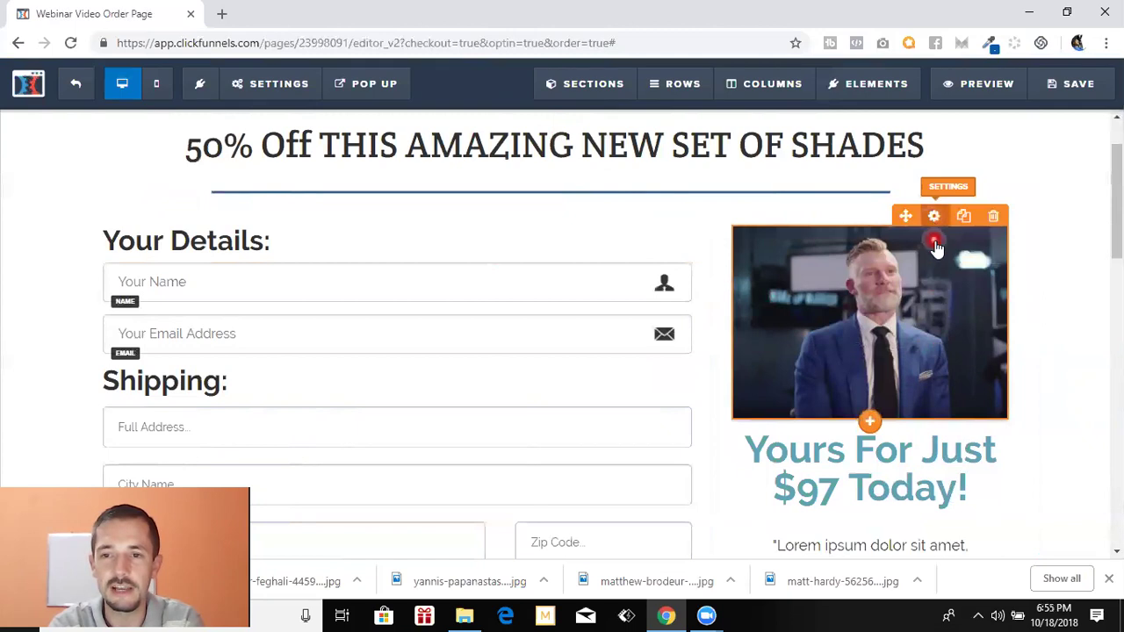
click(933, 255)
drag(1003, 258, 1038, 265)
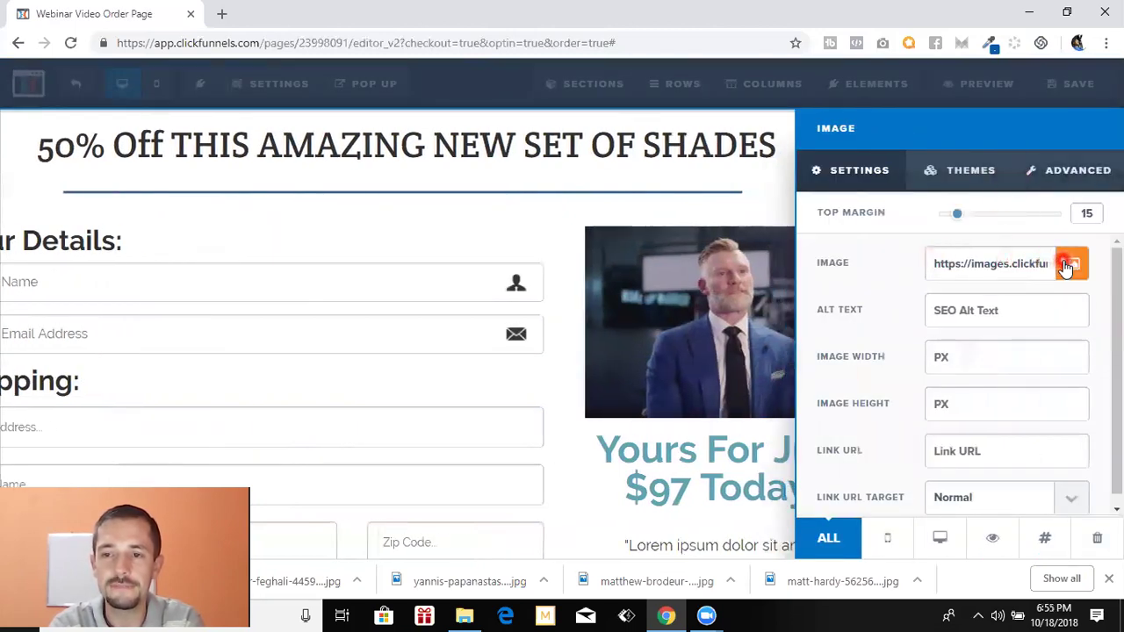
click(1064, 267)
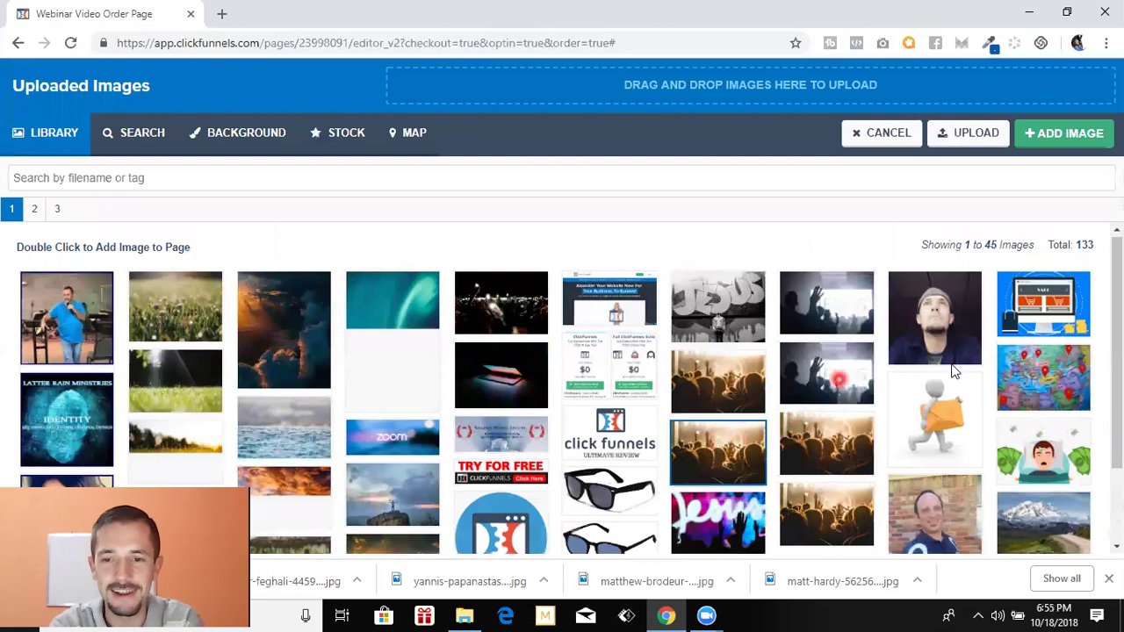
scroll(847, 420, down, 1)
click(586, 525)
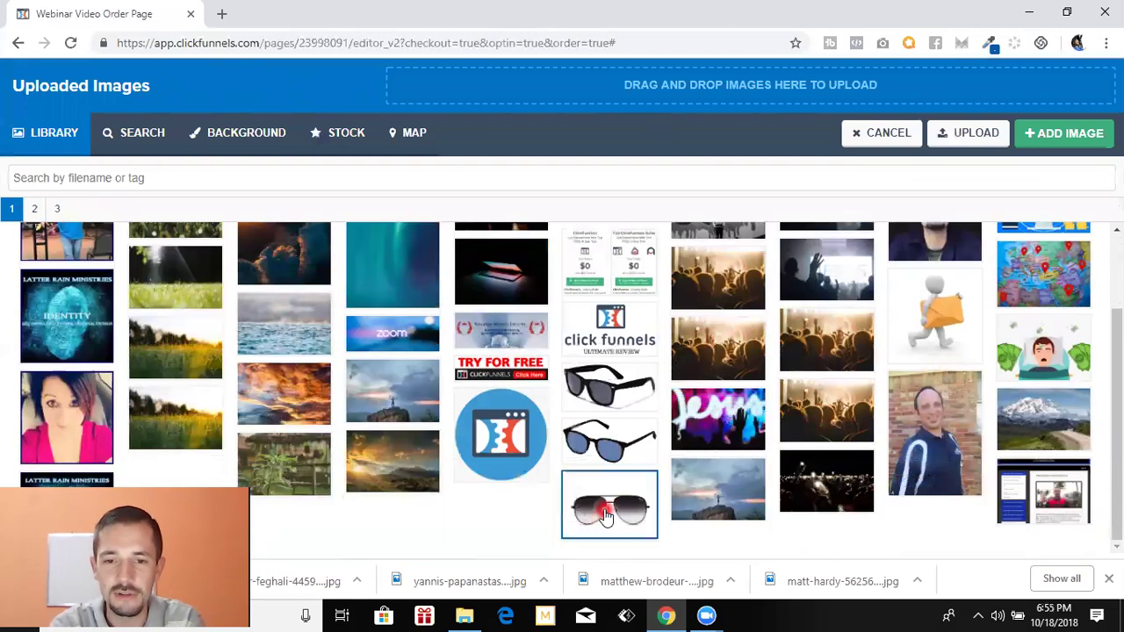
click(1062, 133)
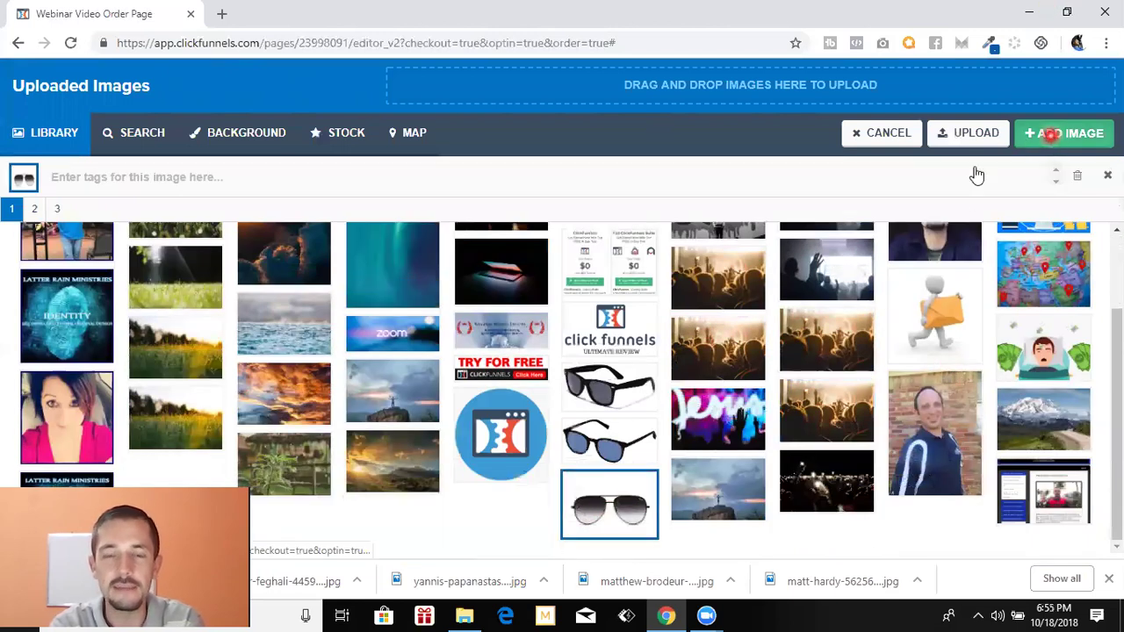
click(692, 446)
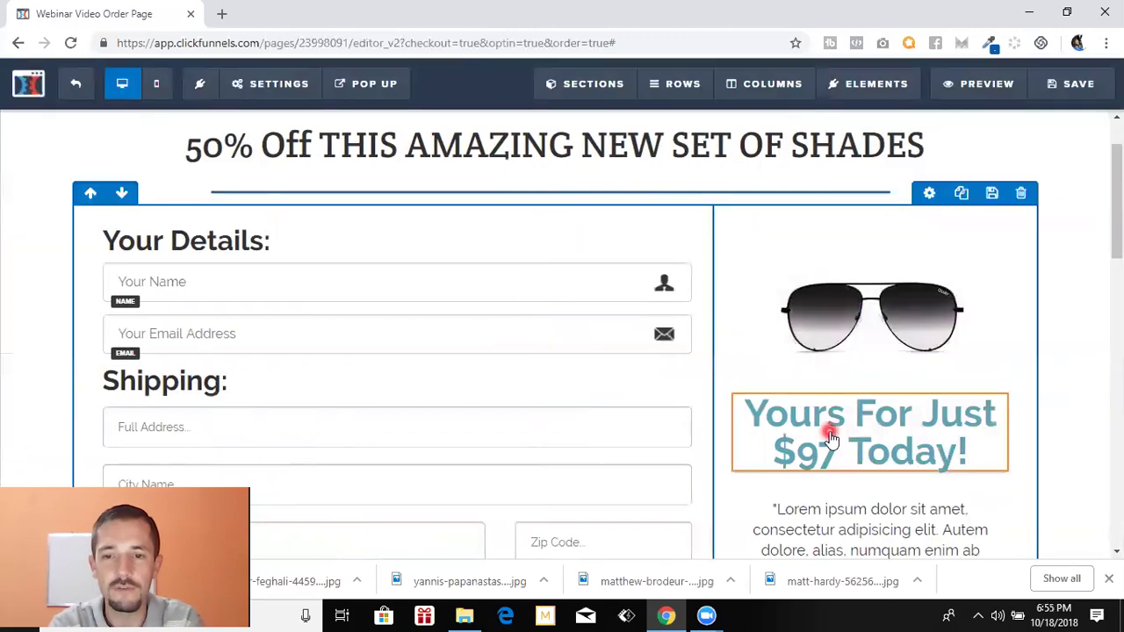
Change the price in the "Yours For Just" headline so it reads "Yours For Just $10 Today!"
click(834, 439)
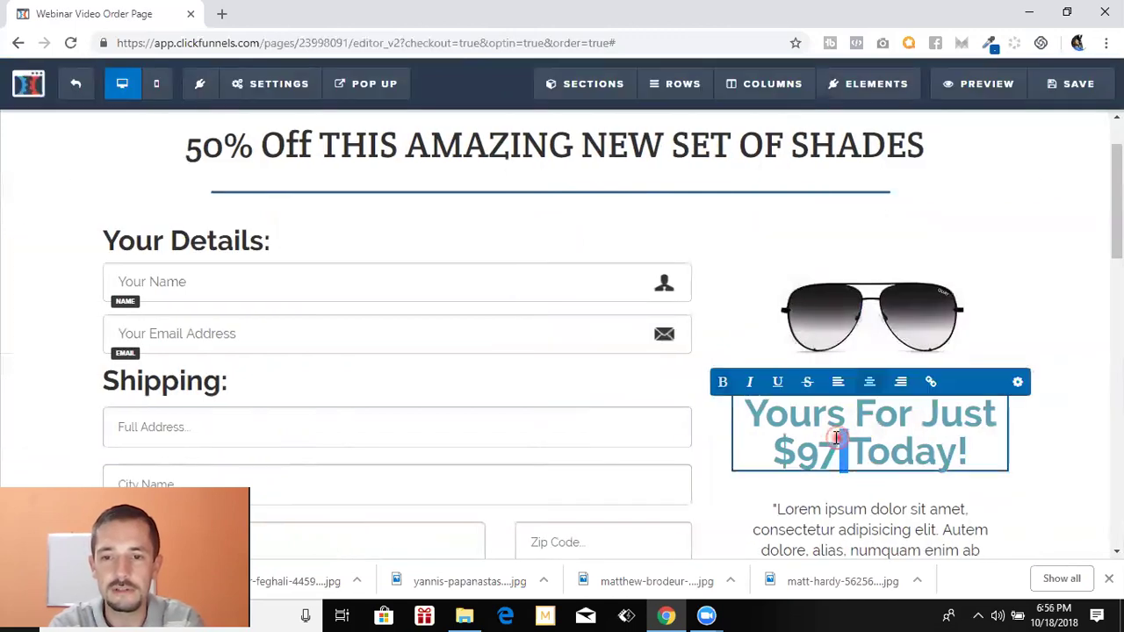
double_click(822, 436)
text(10)
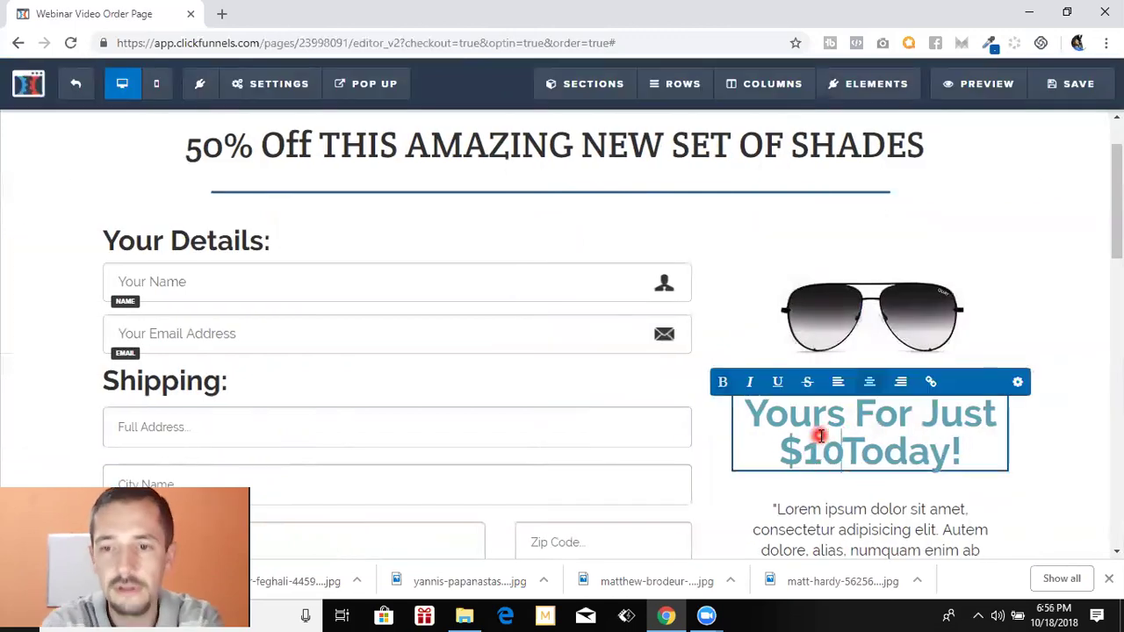
click(1036, 457)
Look over the order page and delete the second Item/Price product block under Payment
scroll(1041, 462, down, 1)
scroll(1041, 463, down, 4)
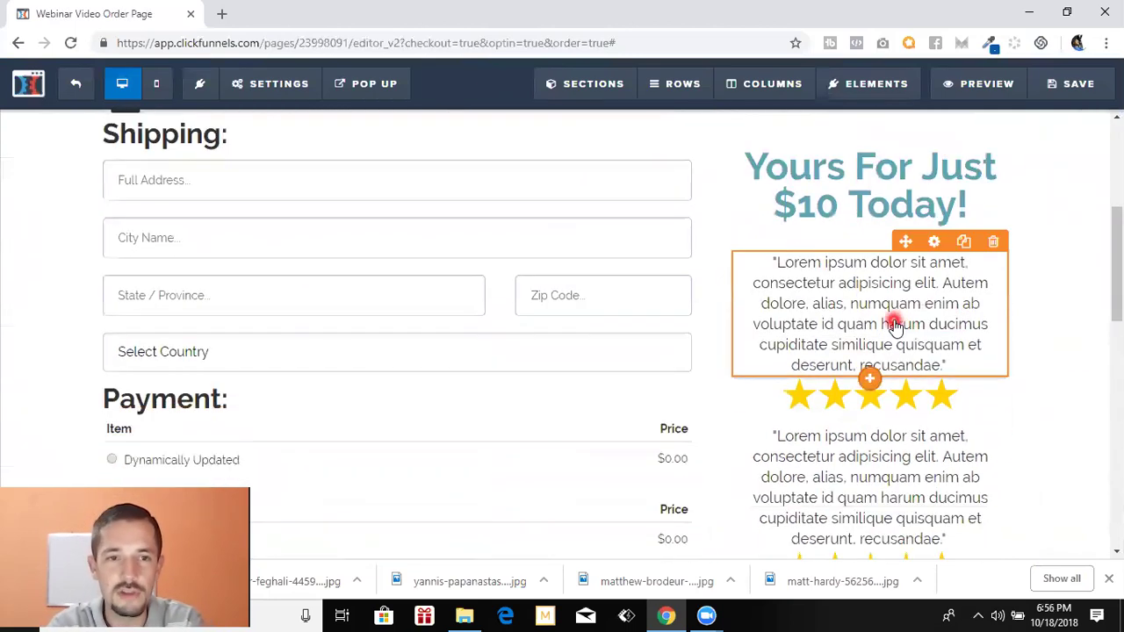
scroll(894, 324, down, 4)
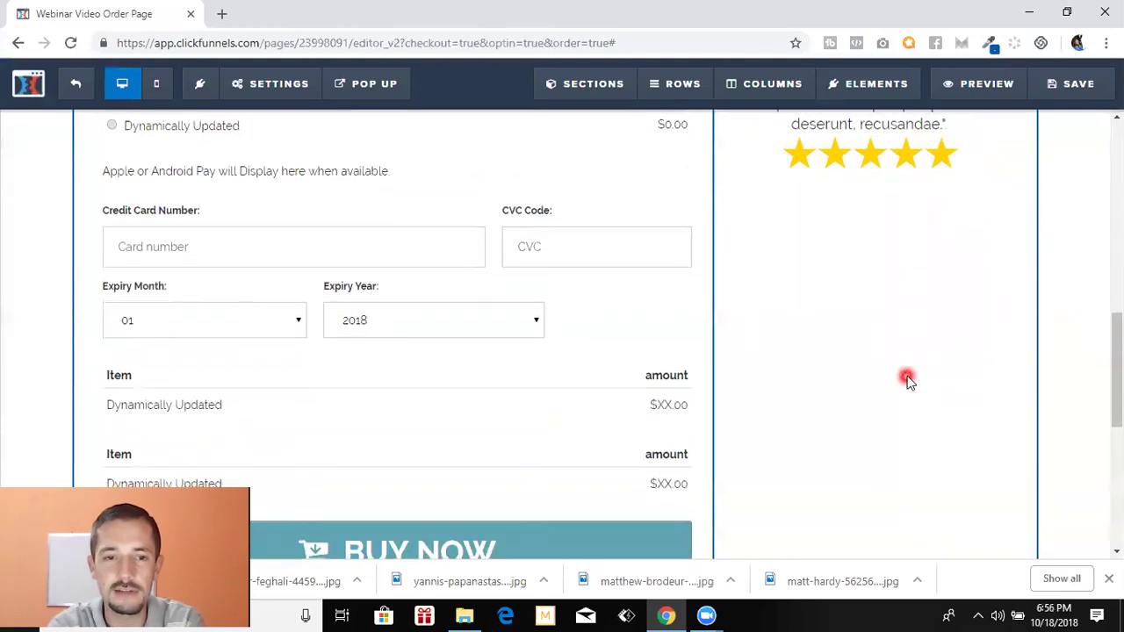
scroll(905, 378, down, 3)
scroll(855, 382, up, 10)
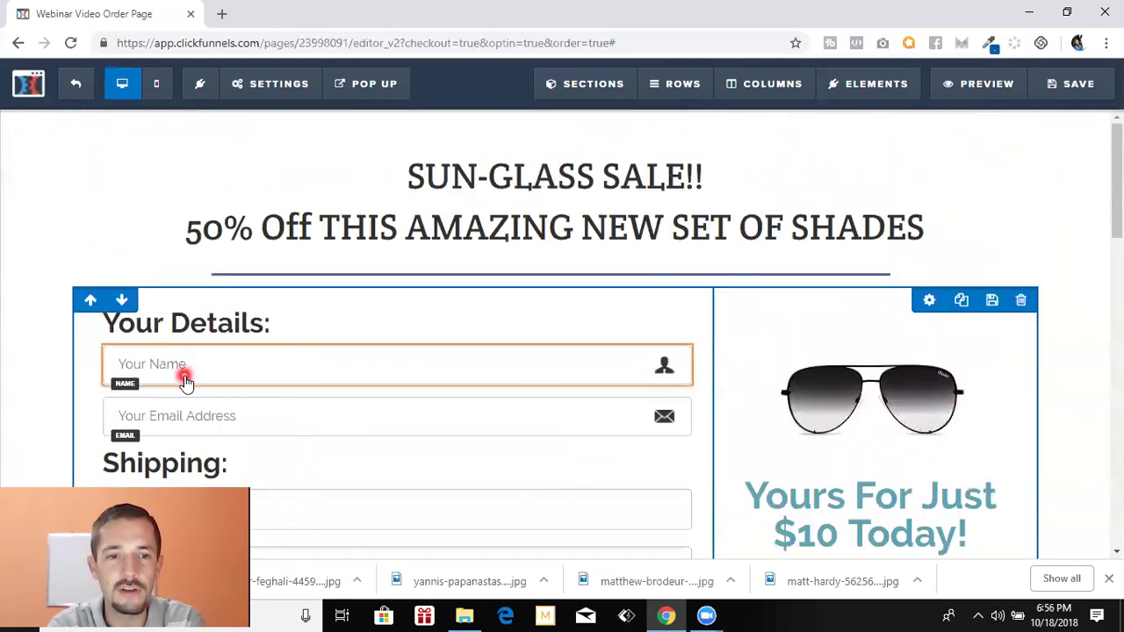
scroll(310, 449, down, 6)
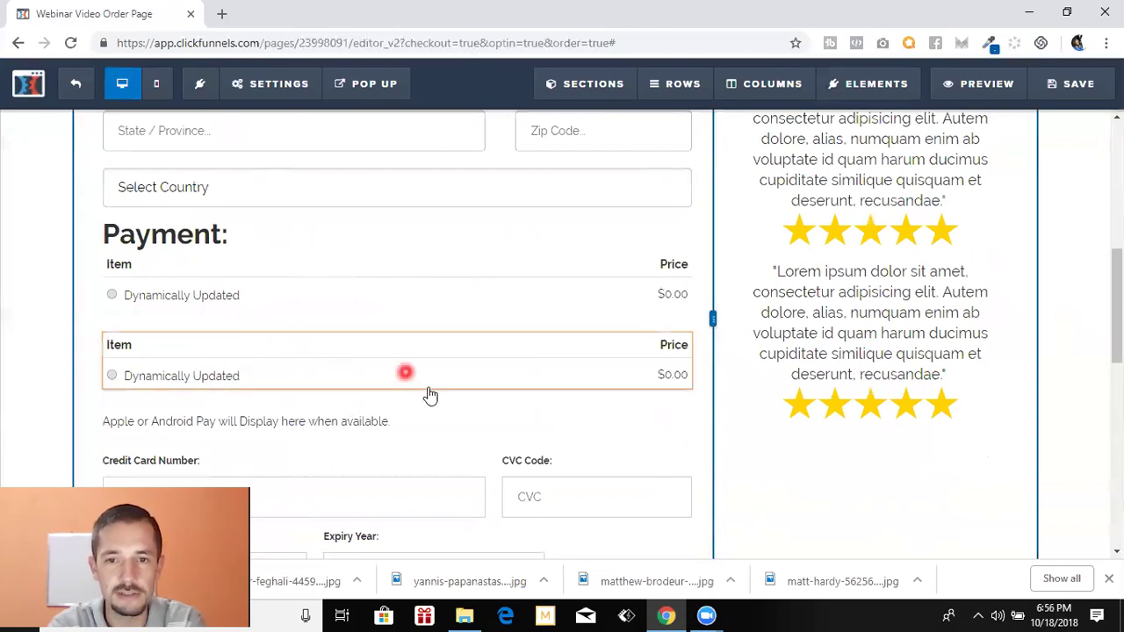
mouse_move(678, 344)
click(677, 322)
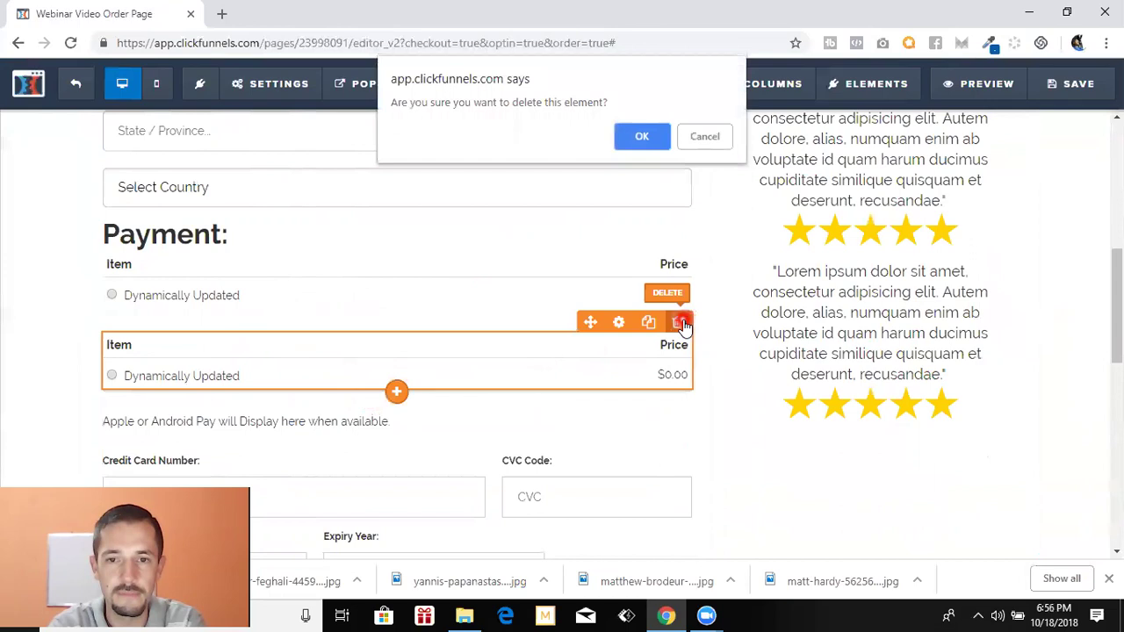
click(664, 141)
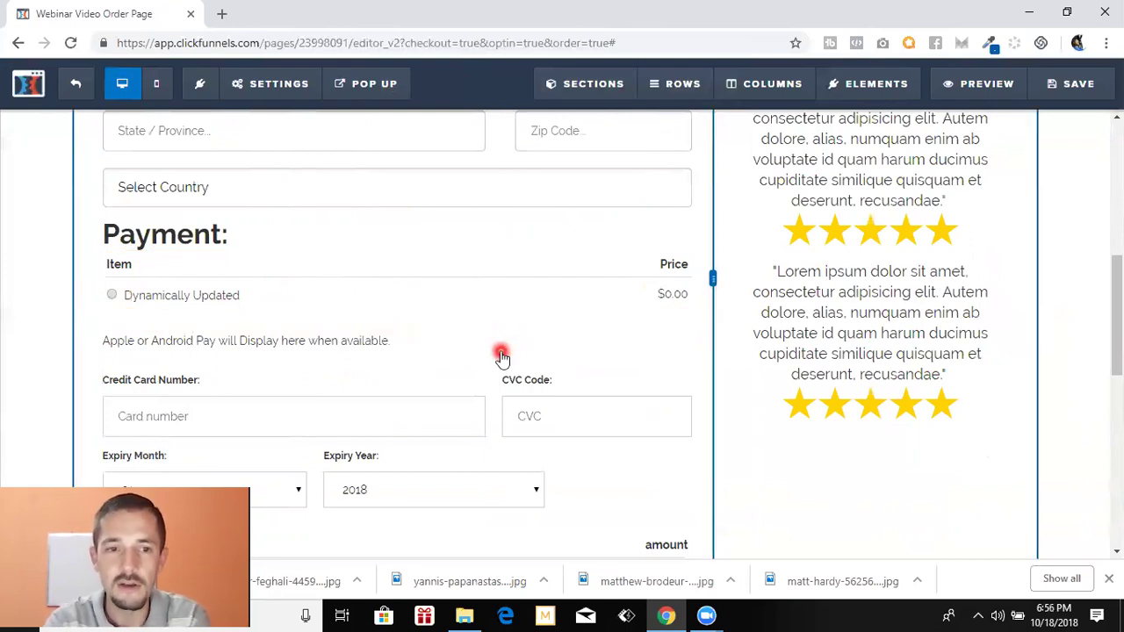
Delete the first of the two Item/amount order summary blocks above the Buy Now button
scroll(500, 356, down, 2)
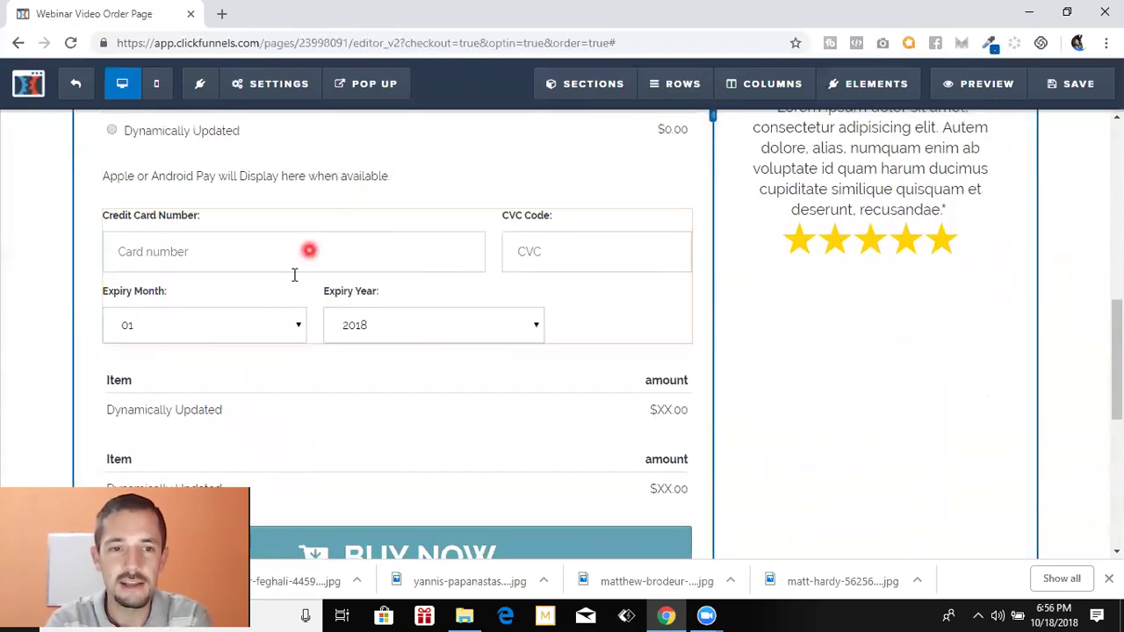
scroll(295, 275, down, 1)
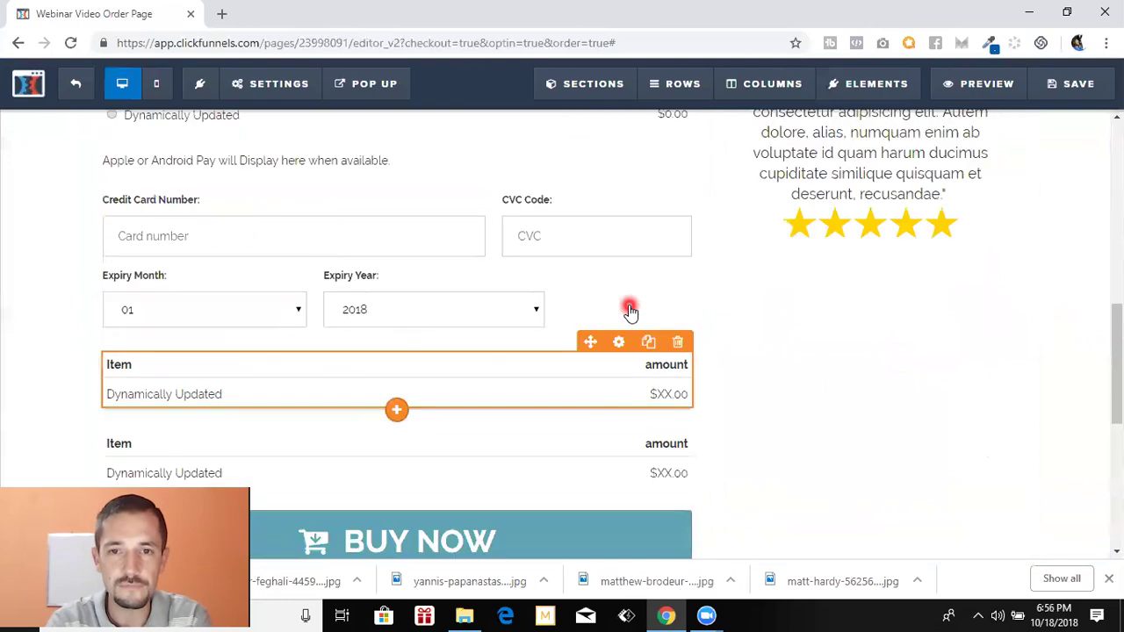
scroll(630, 309, up, 2)
scroll(629, 308, down, 3)
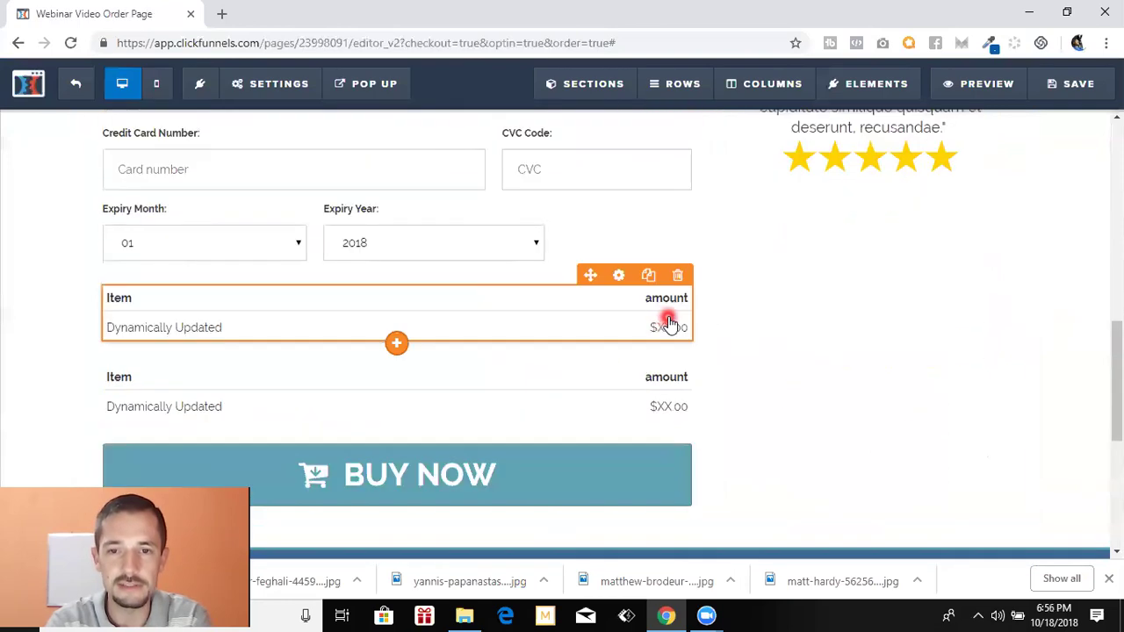
click(677, 276)
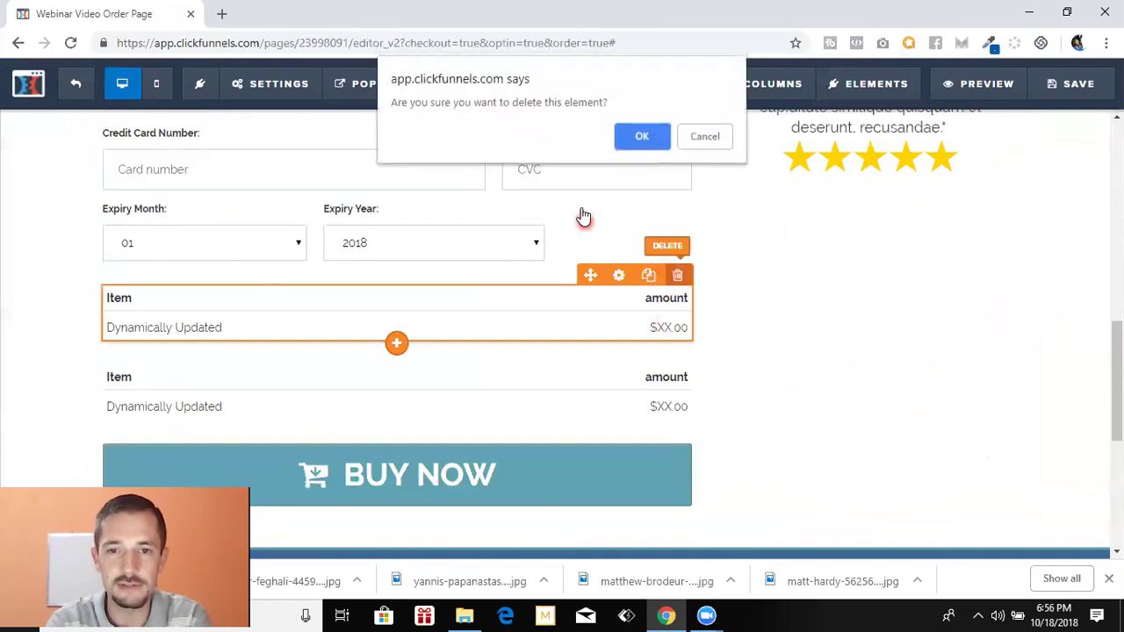
click(648, 135)
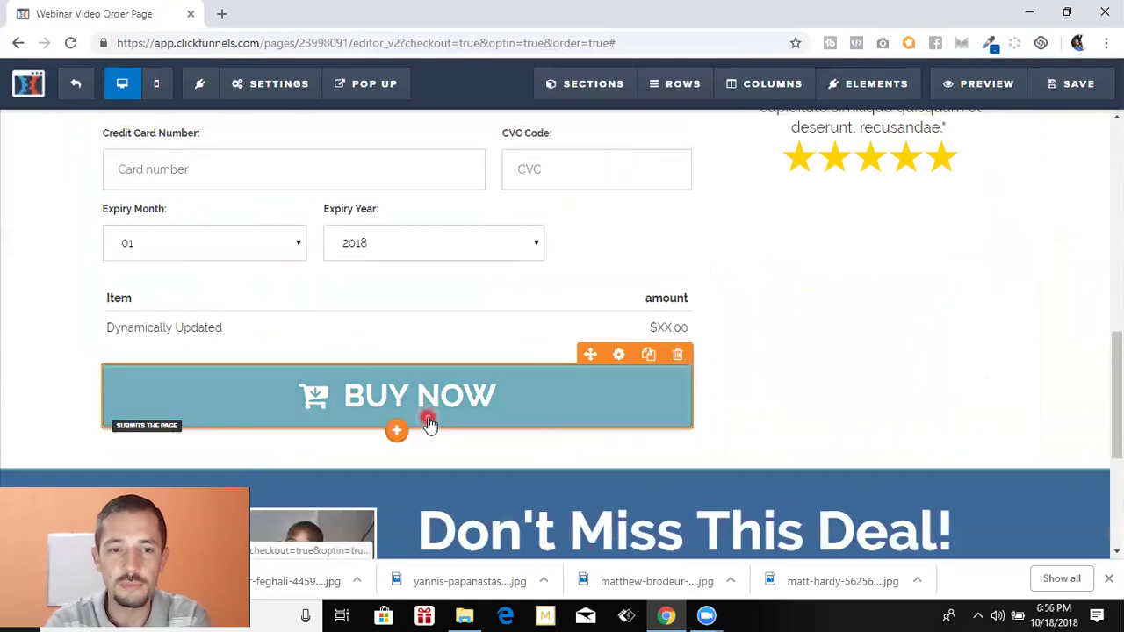
Preview the order page and review it from the sale headline through the payment section to "Don't Miss This Deal!"
scroll(429, 422, up, 10)
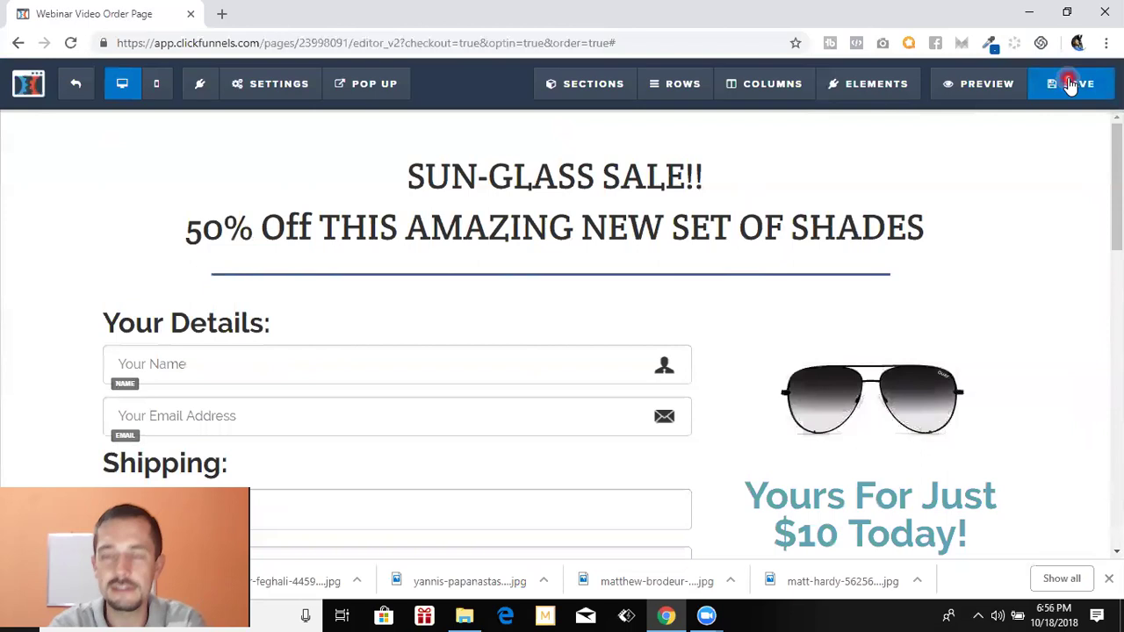
click(994, 93)
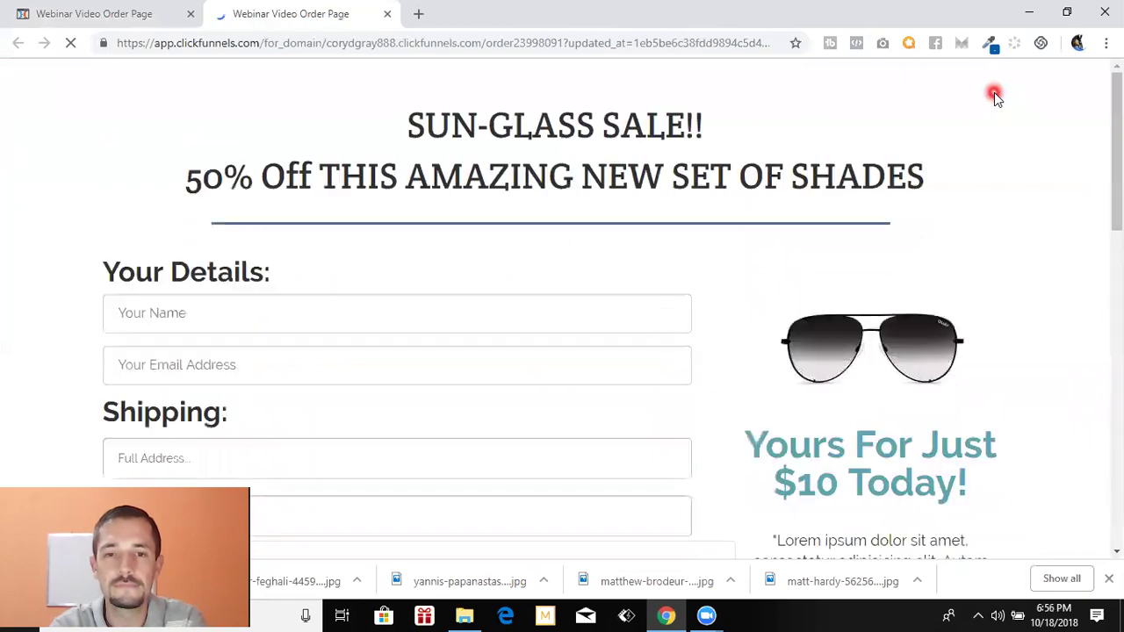
scroll(737, 211, down, 1)
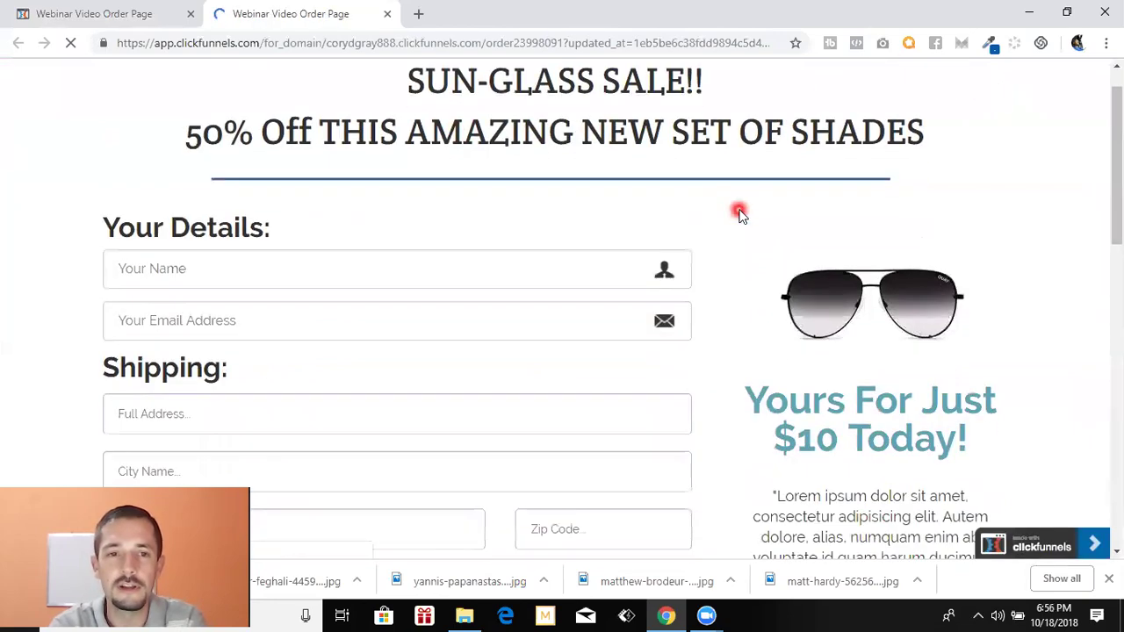
scroll(747, 224, down, 1)
scroll(747, 226, down, 2)
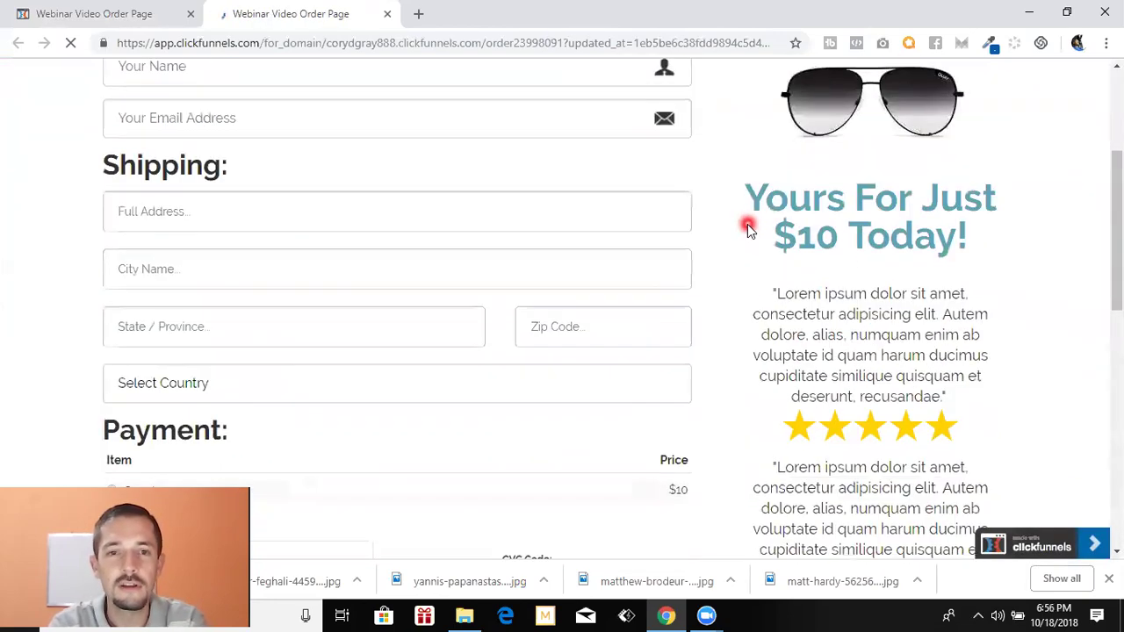
scroll(747, 227, down, 3)
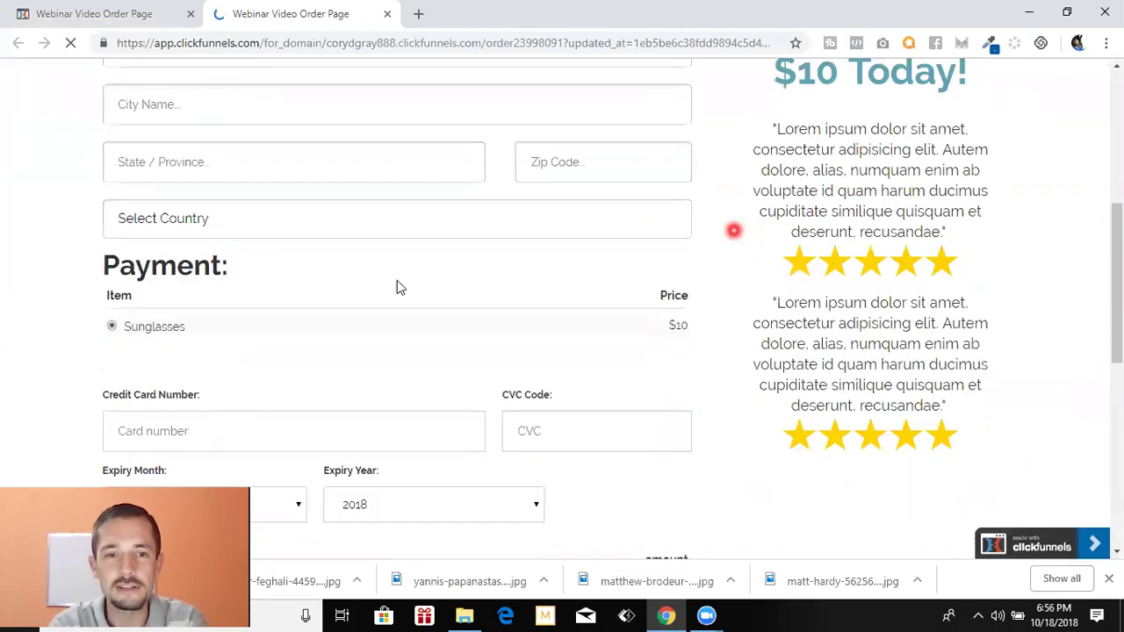
scroll(659, 319, down, 3)
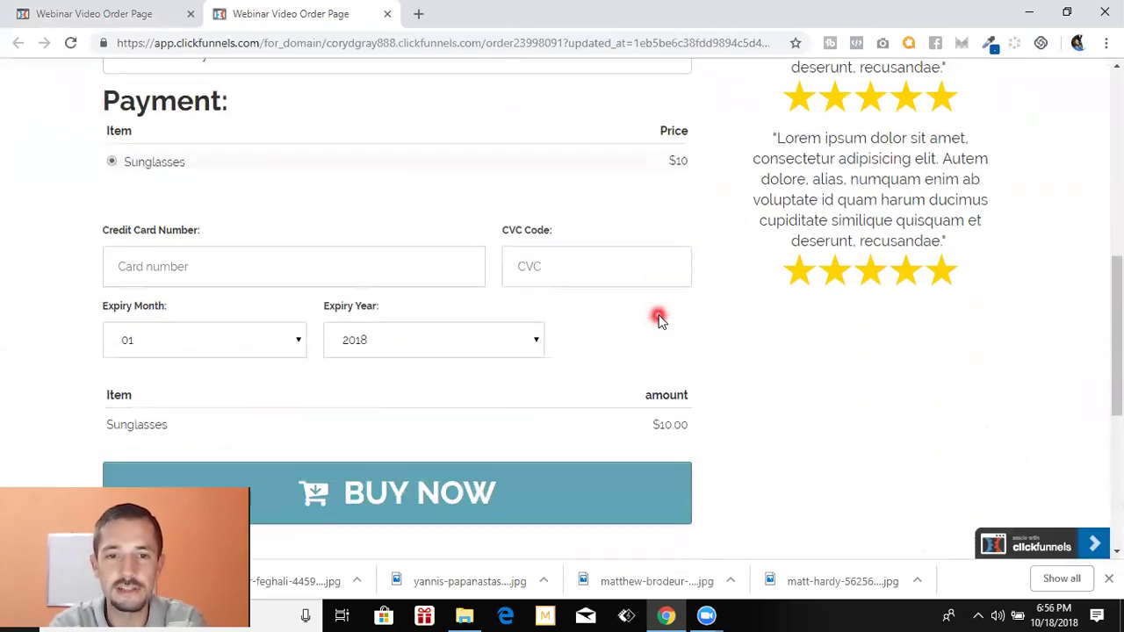
scroll(579, 349, up, 7)
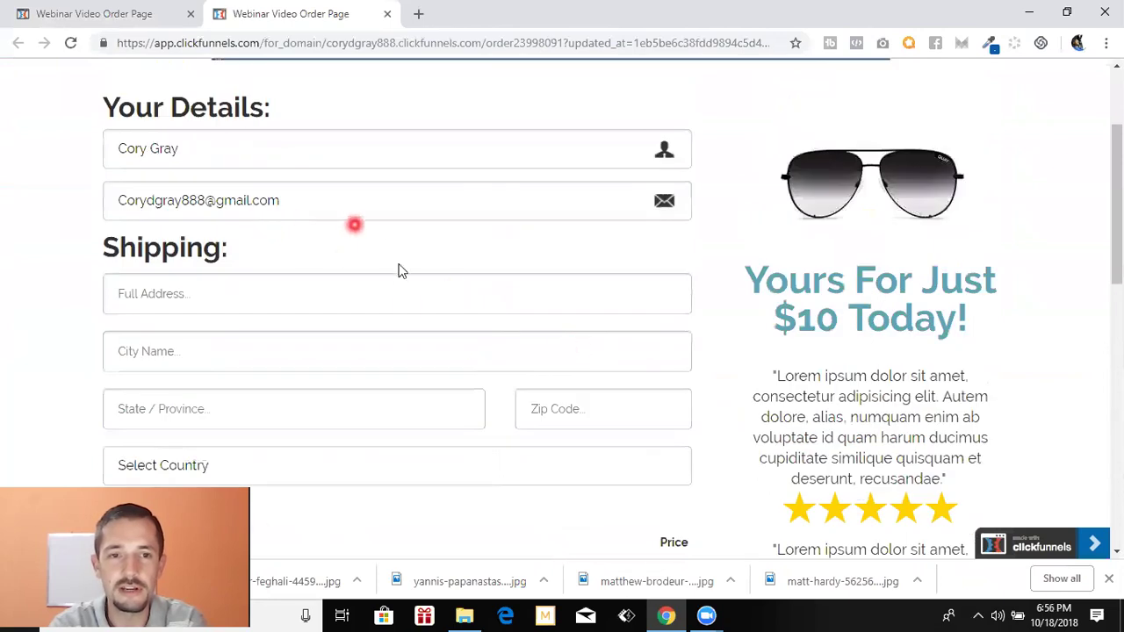
scroll(420, 298, down, 7)
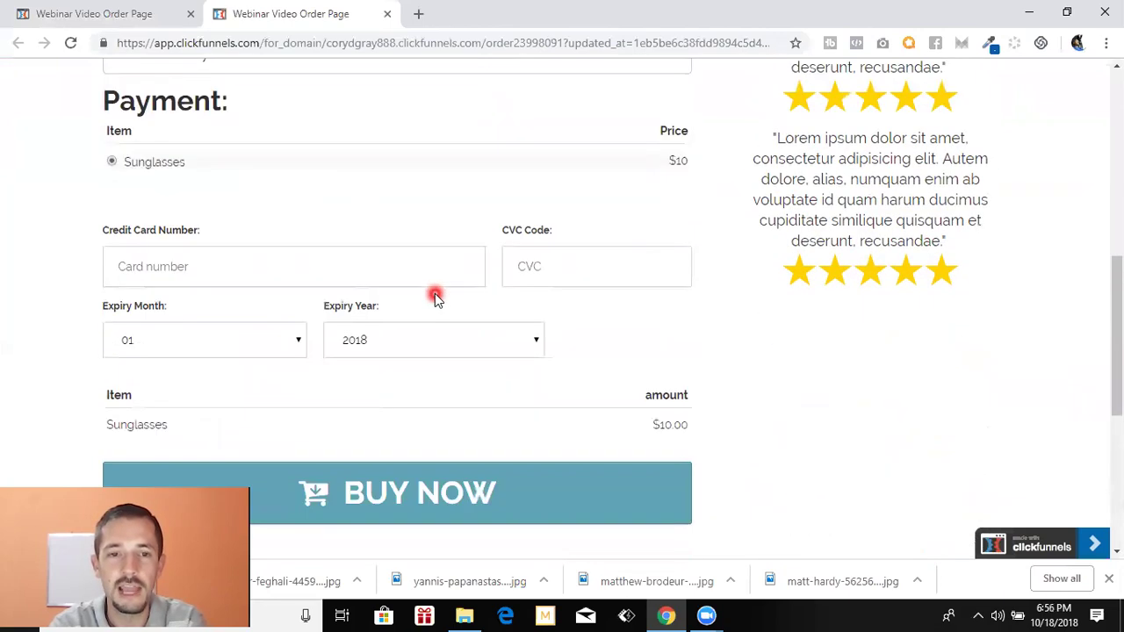
scroll(434, 296, down, 3)
scroll(264, 254, up, 3)
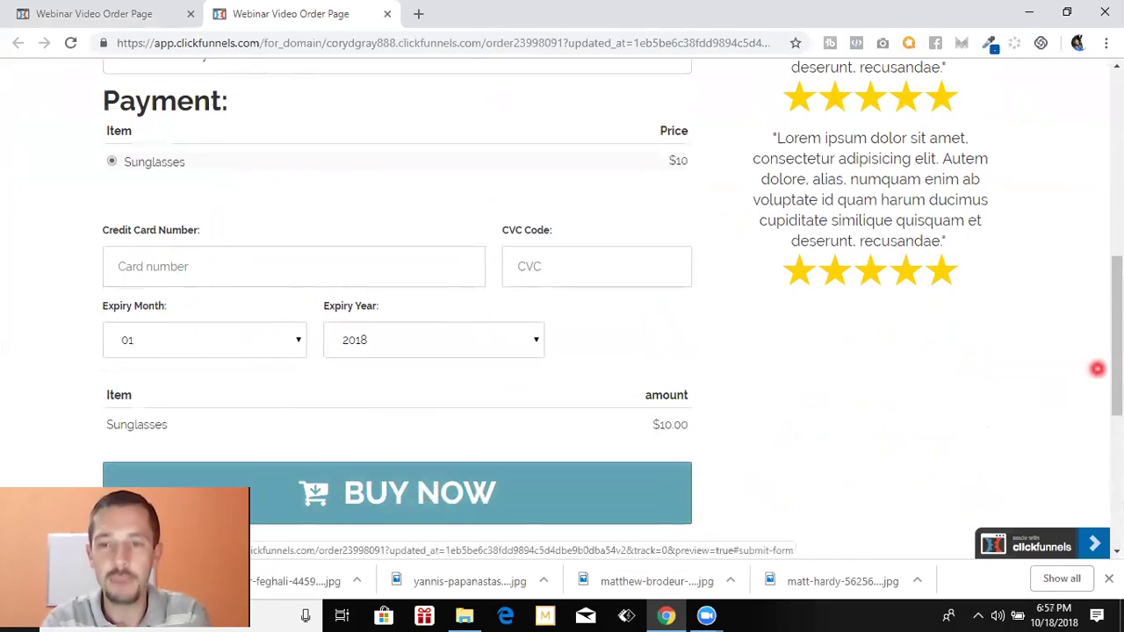
scroll(351, 291, up, 5)
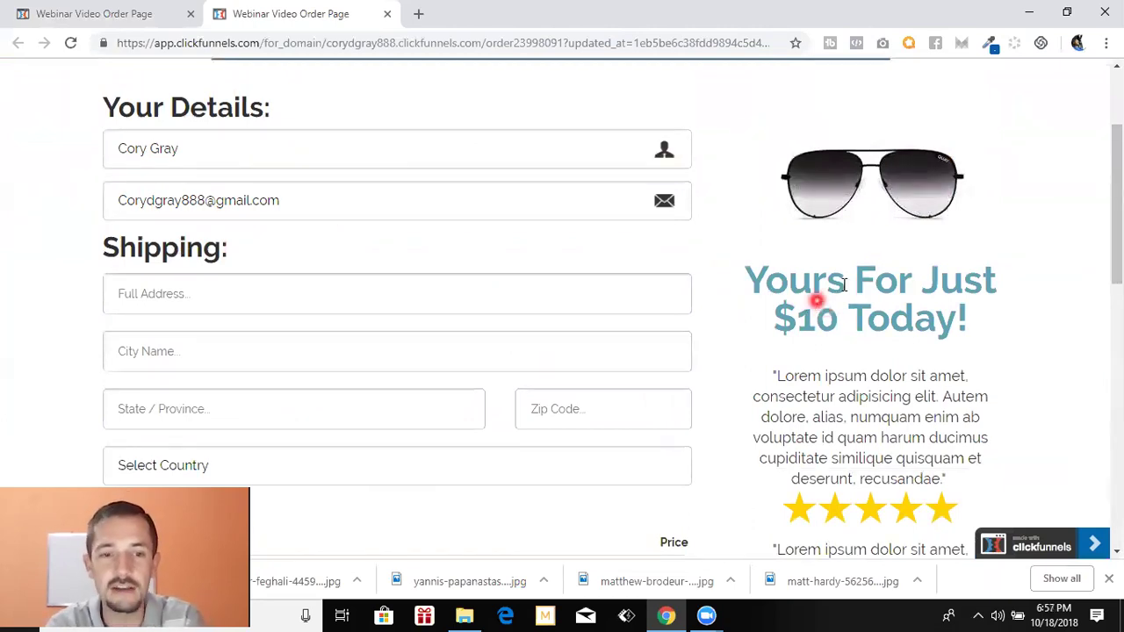
drag(1112, 205, 1109, 434)
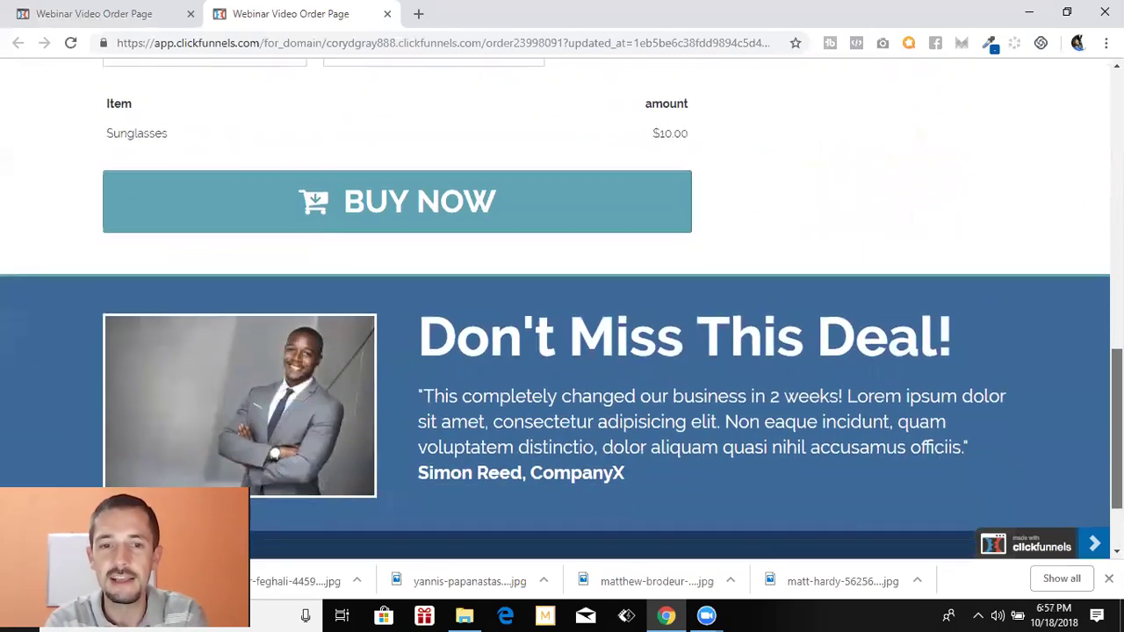
Return to the order page editor, exit to the funnel steps, and open the Oto page for editing
click(106, 14)
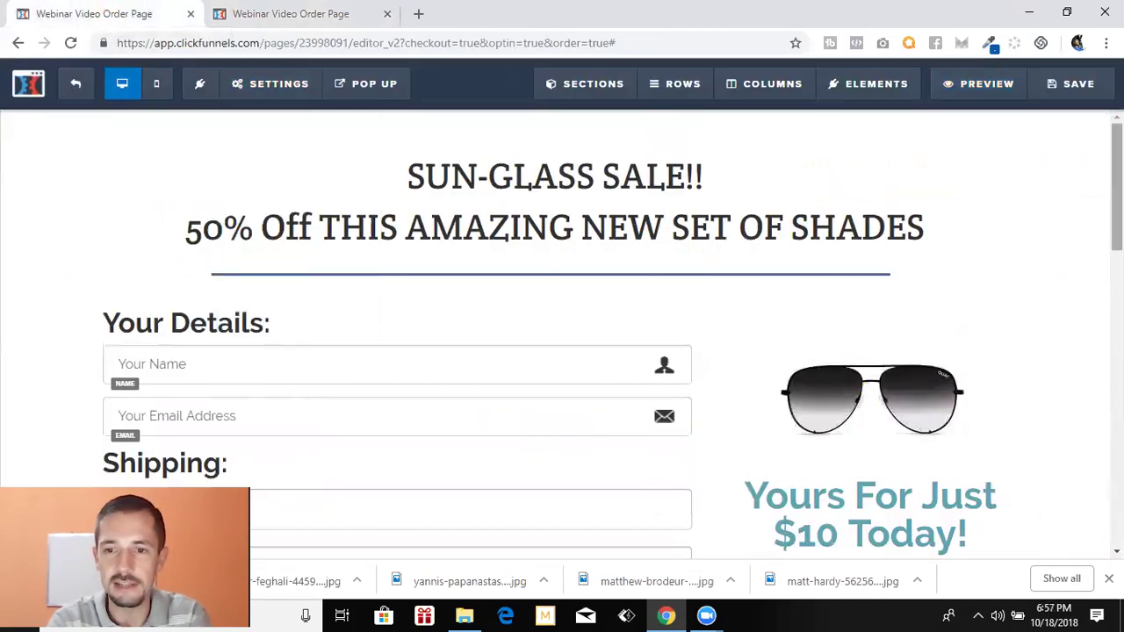
mouse_move(1116, 176)
mouse_down()
mouse_move(1115, 228)
mouse_move(1116, 176)
mouse_up()
scroll(664, 326, down, 4)
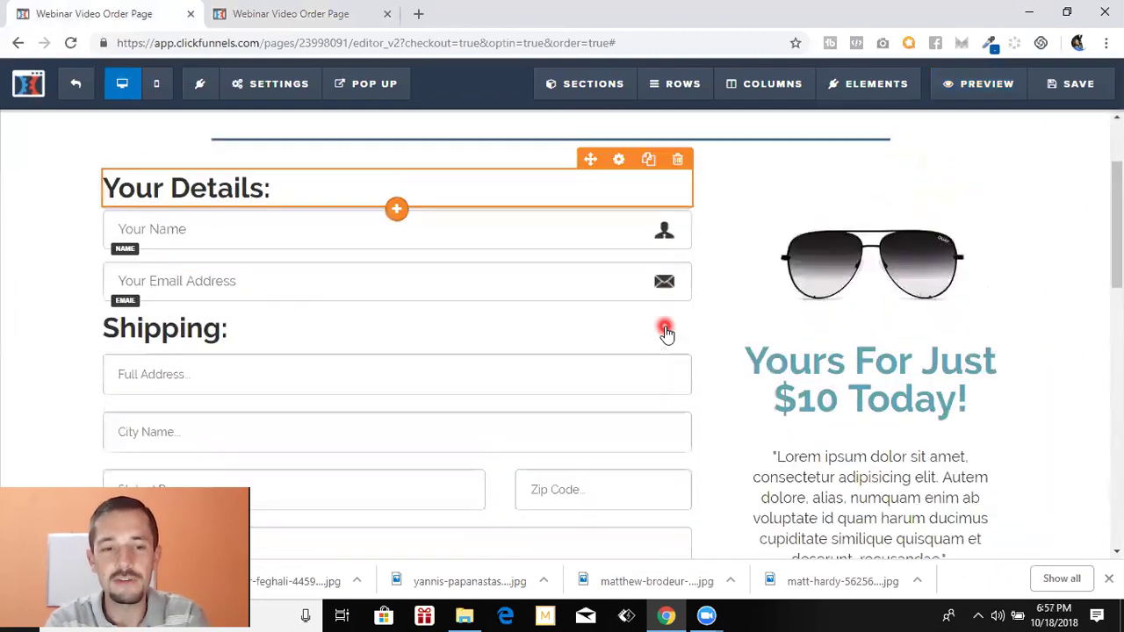
scroll(661, 342, down, 3)
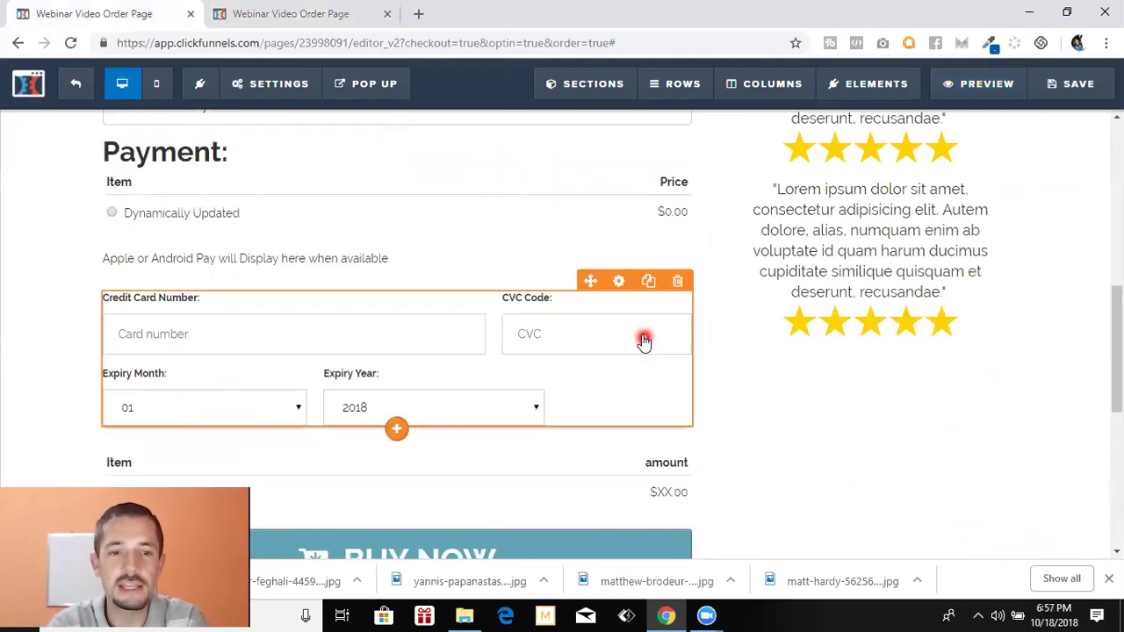
click(75, 90)
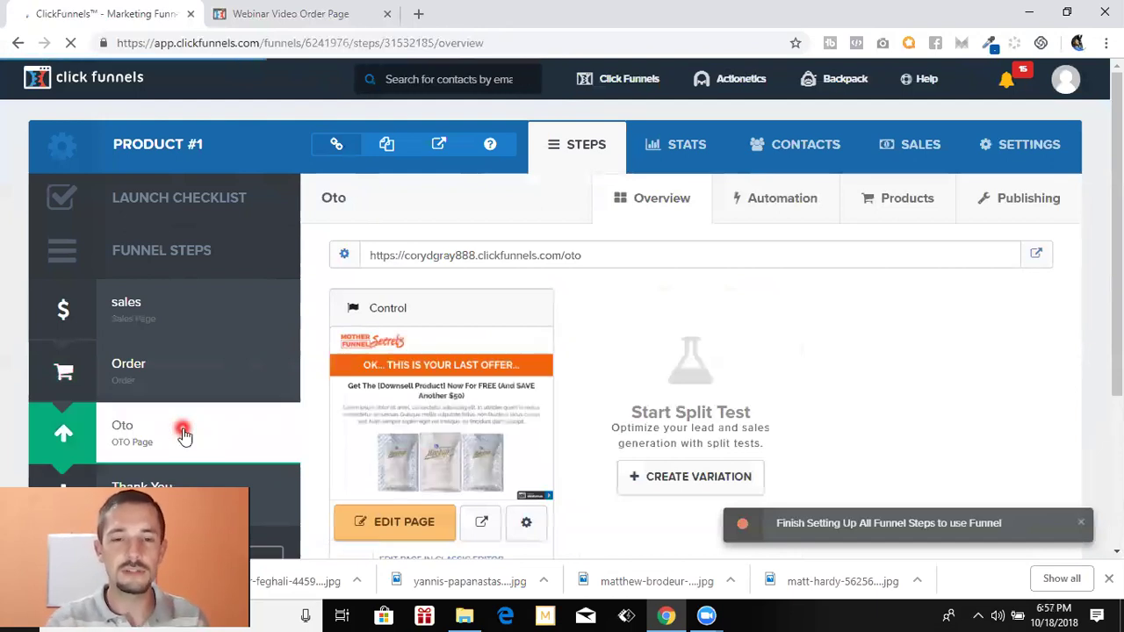
click(384, 523)
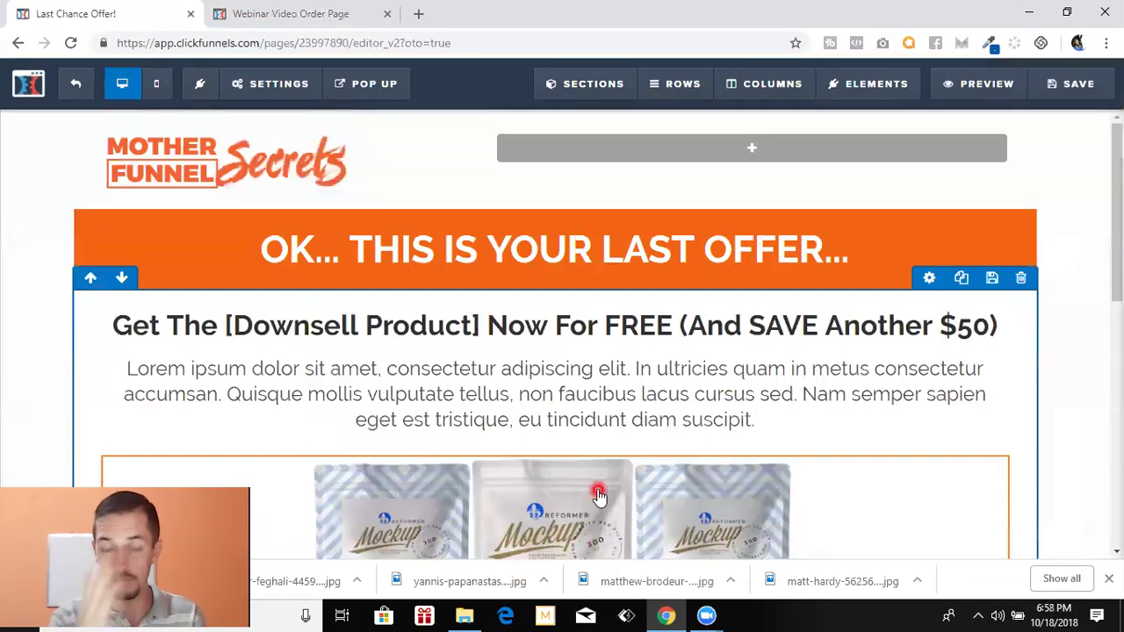
Replace the headline in the Oto page's orange banner with "Wait!! Would You Also Like This!!"
scroll(617, 379, down, 3)
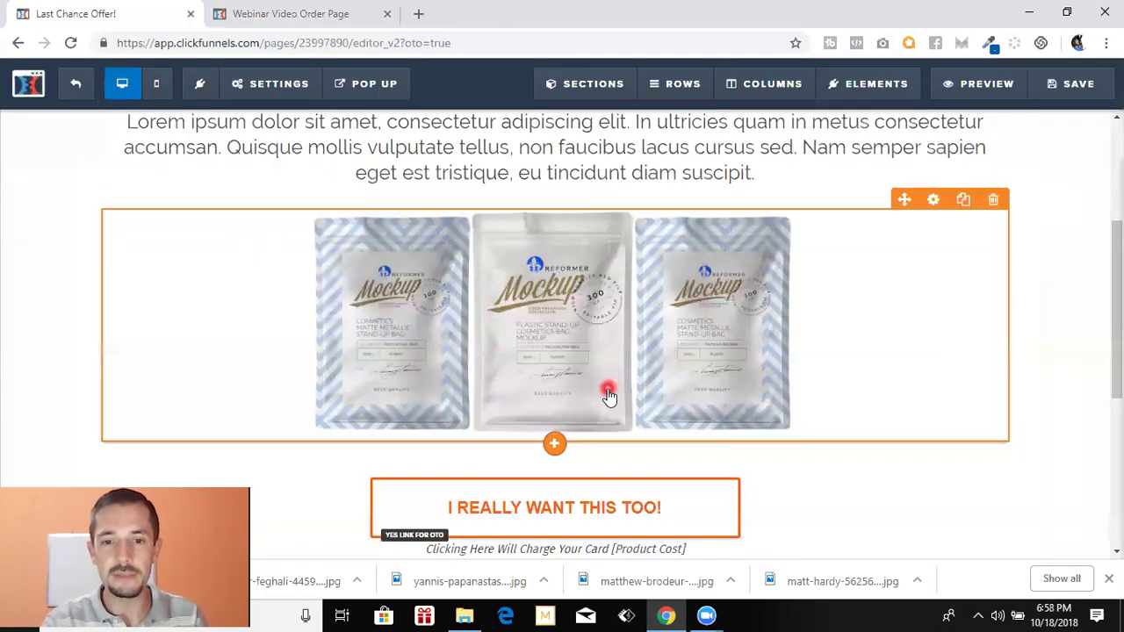
scroll(608, 395, up, 3)
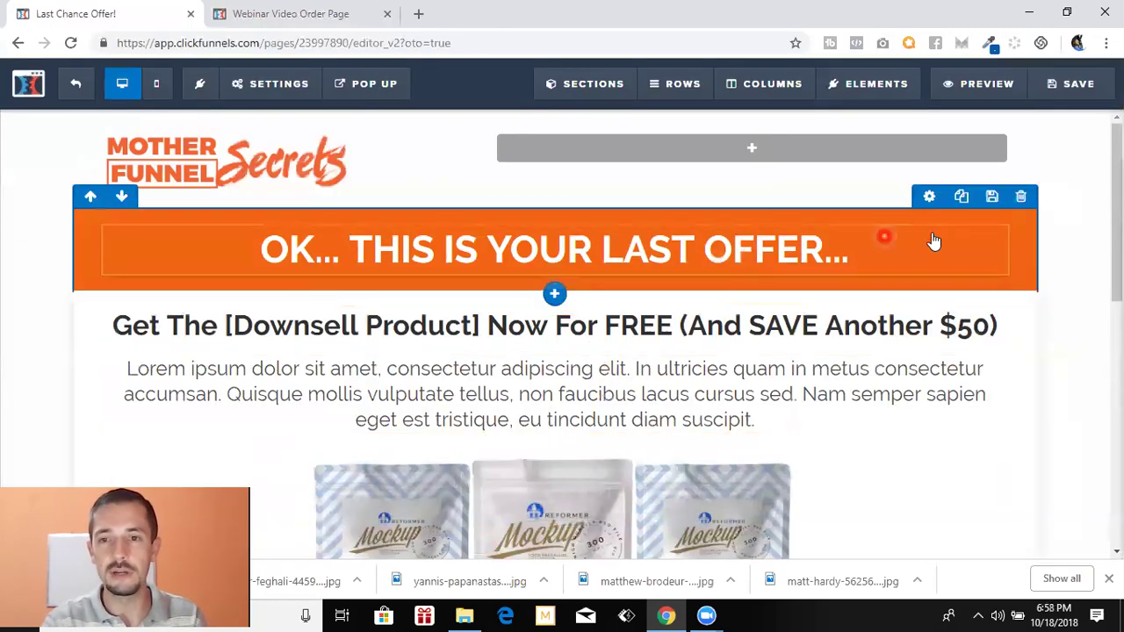
click(887, 247)
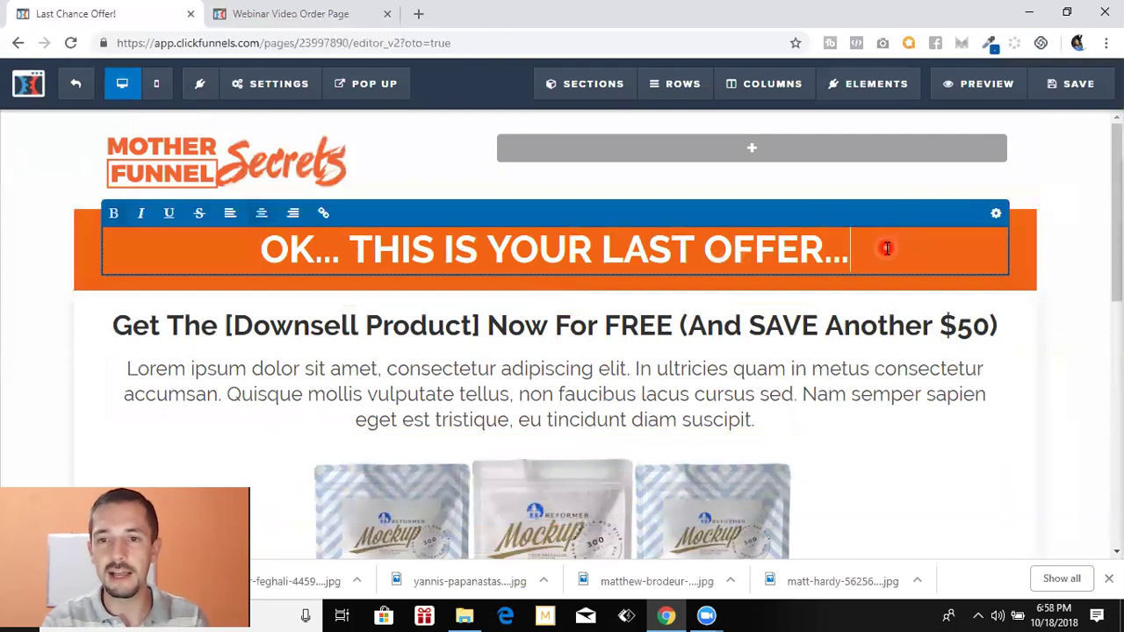
key(ctrl+a)
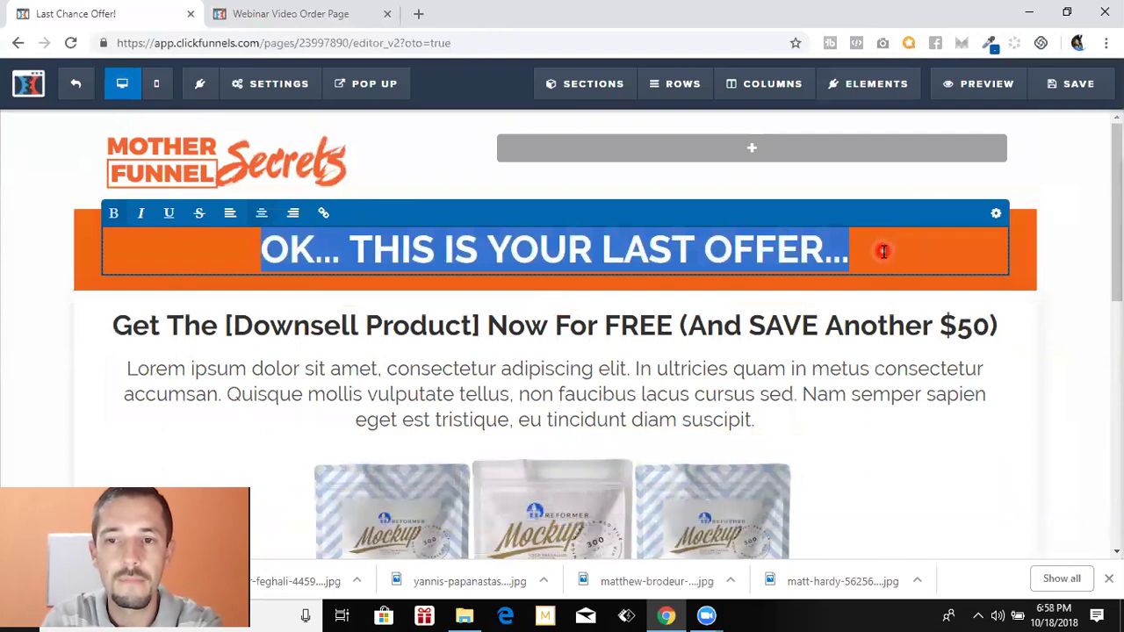
key(BackSpace)
text(Wait)
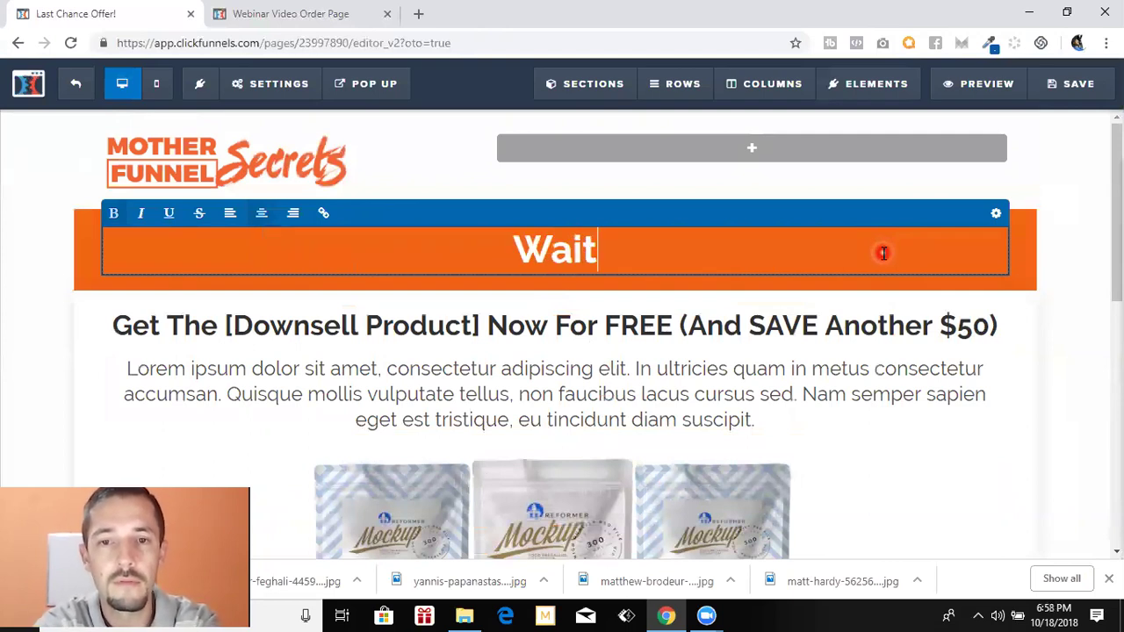
text(!! WOUld)
key(BackSpace)
key(BackSpace)
text(LD)
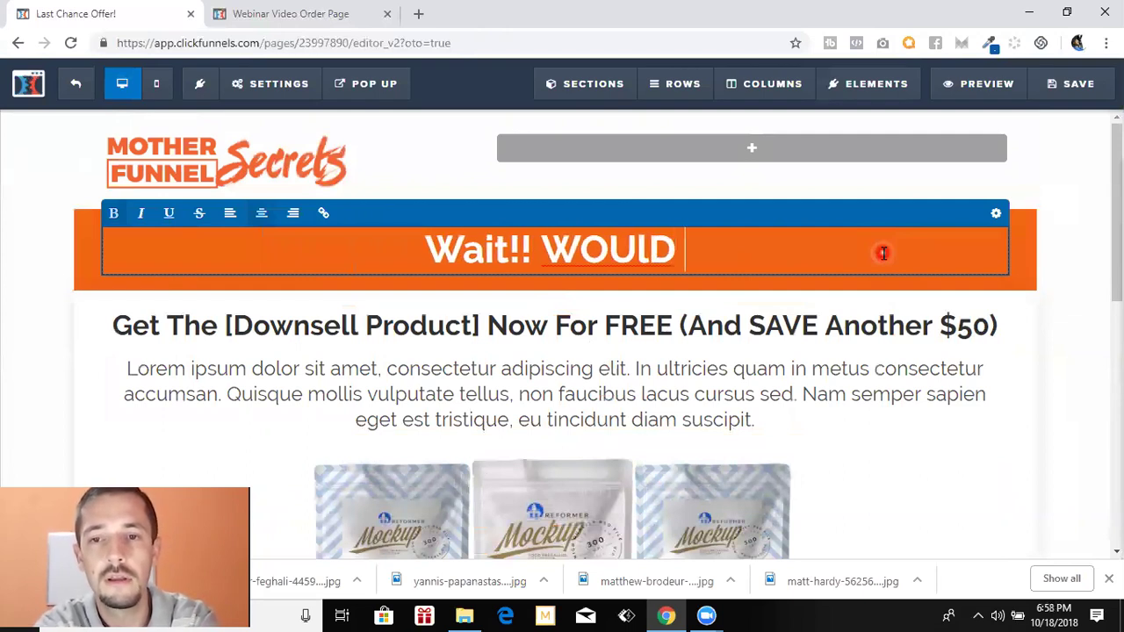
key(BackSpace)
key(BackSpace)
key(BackSpace)
key(BackSpace)
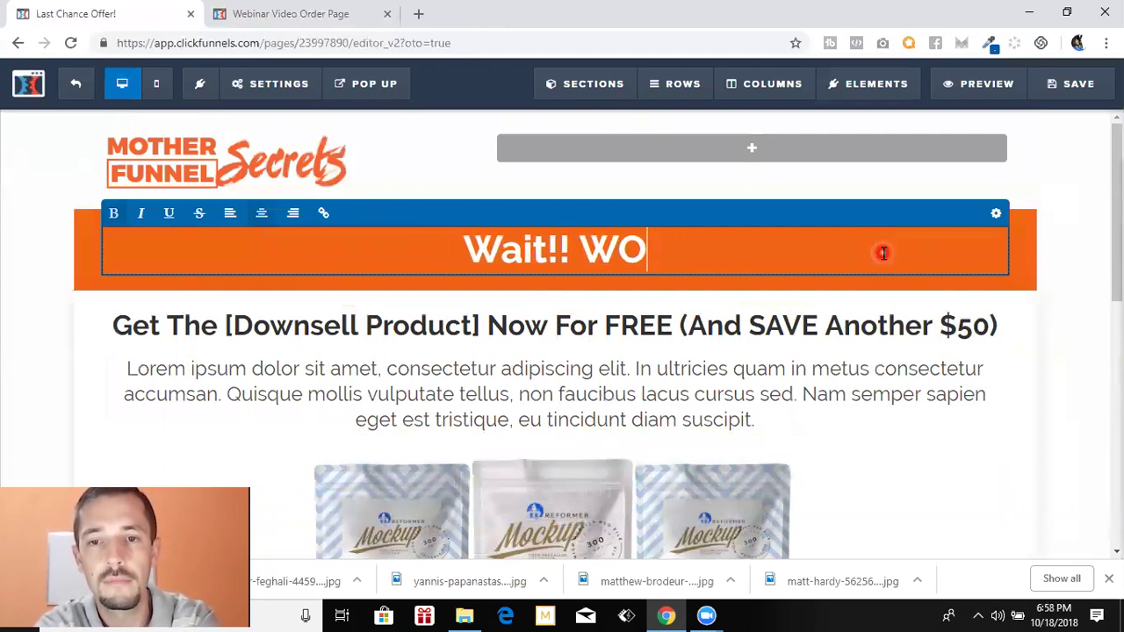
text(ul)
key(BackSpace)
key(BackSpace)
key(BackSpace)
text(ould You Al)
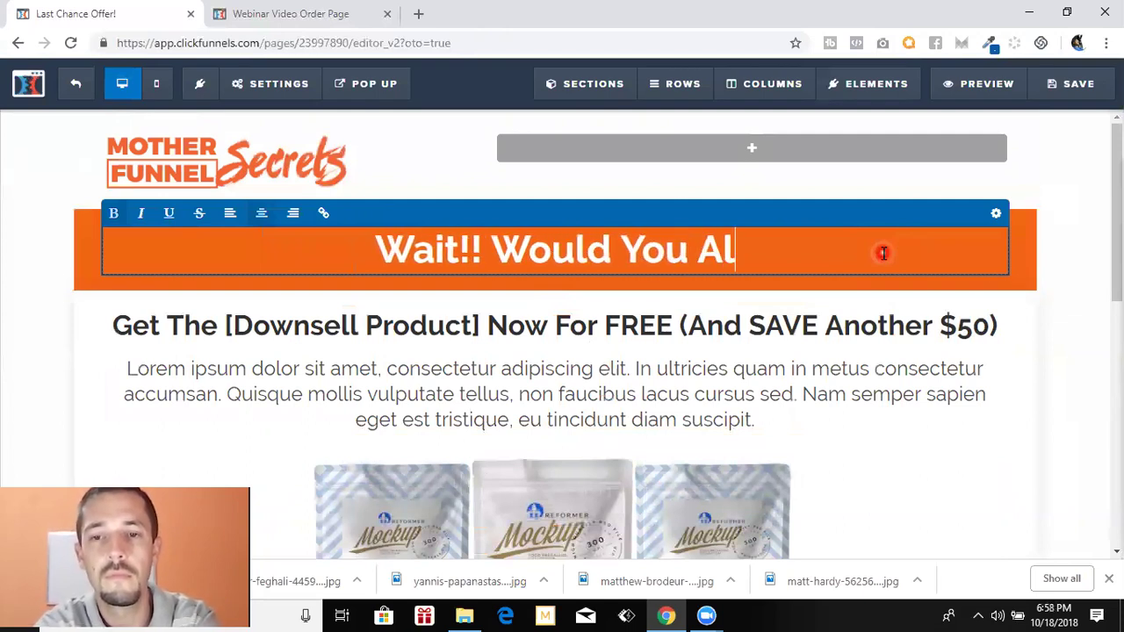
text(so Like THI)
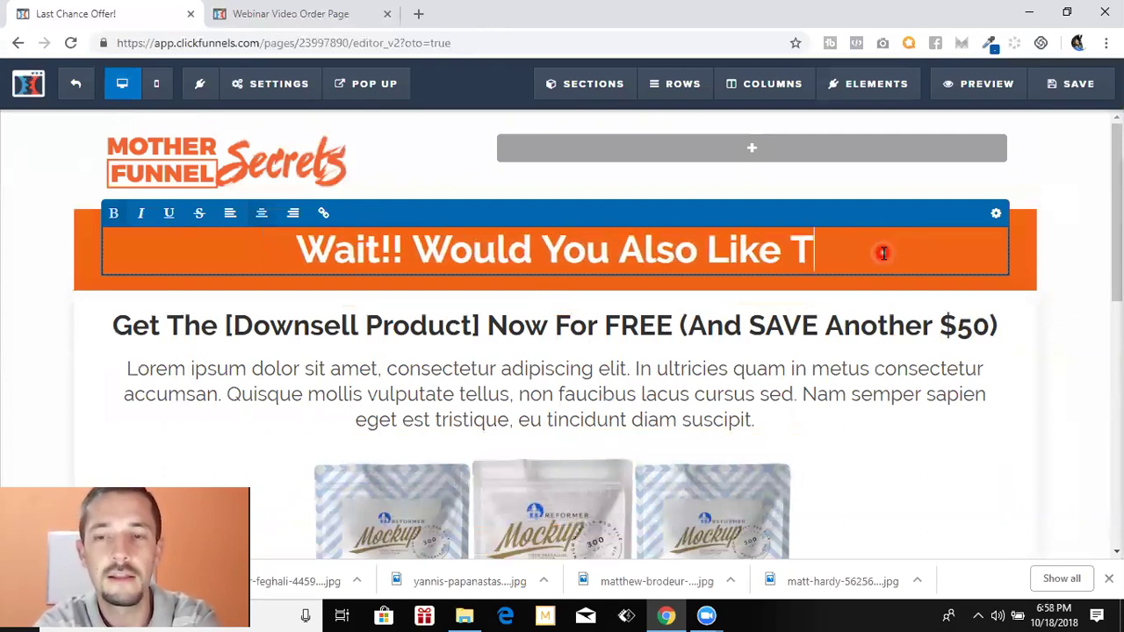
key(BackSpace)
key(BackSpace)
text(his)
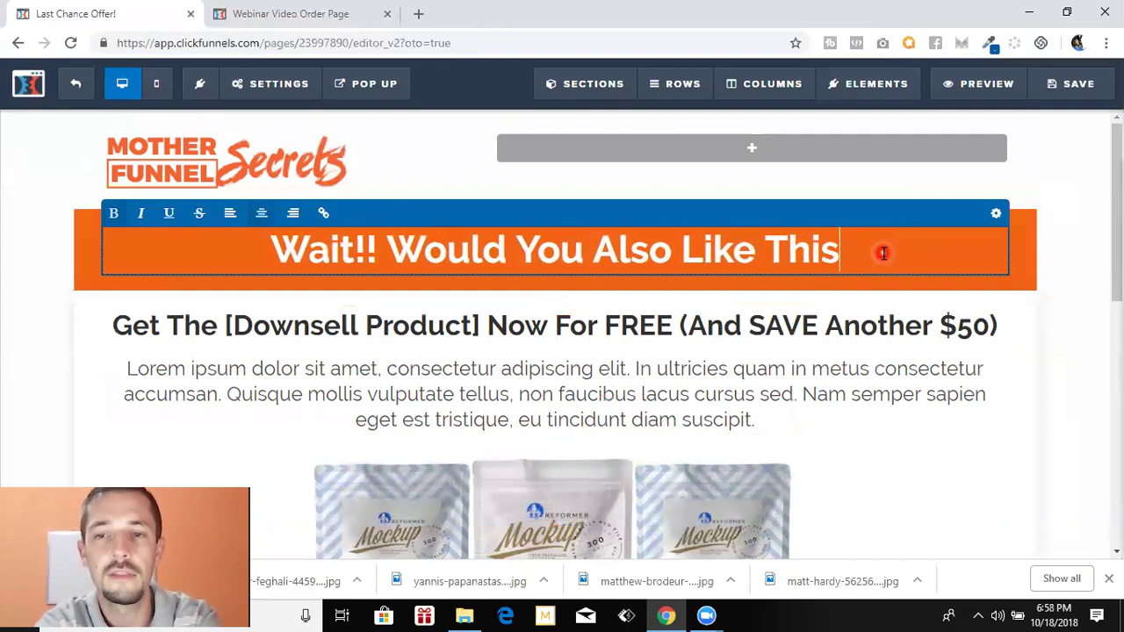
text(!!)
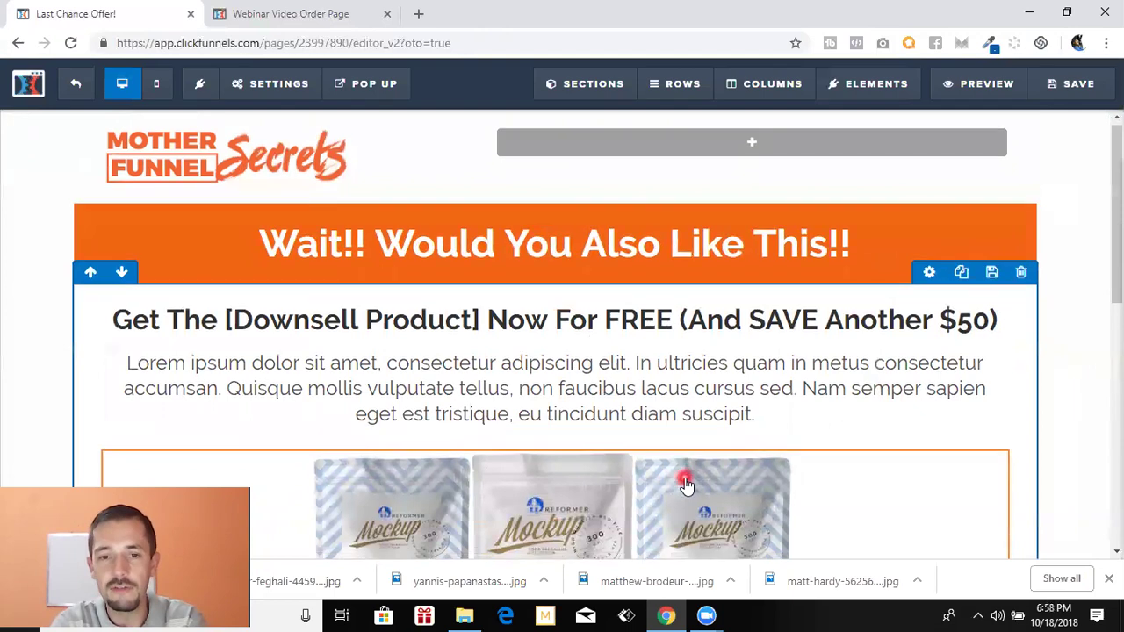
Add a three-column row directly below the orange headline banner on the Oto page
scroll(720, 419, down, 3)
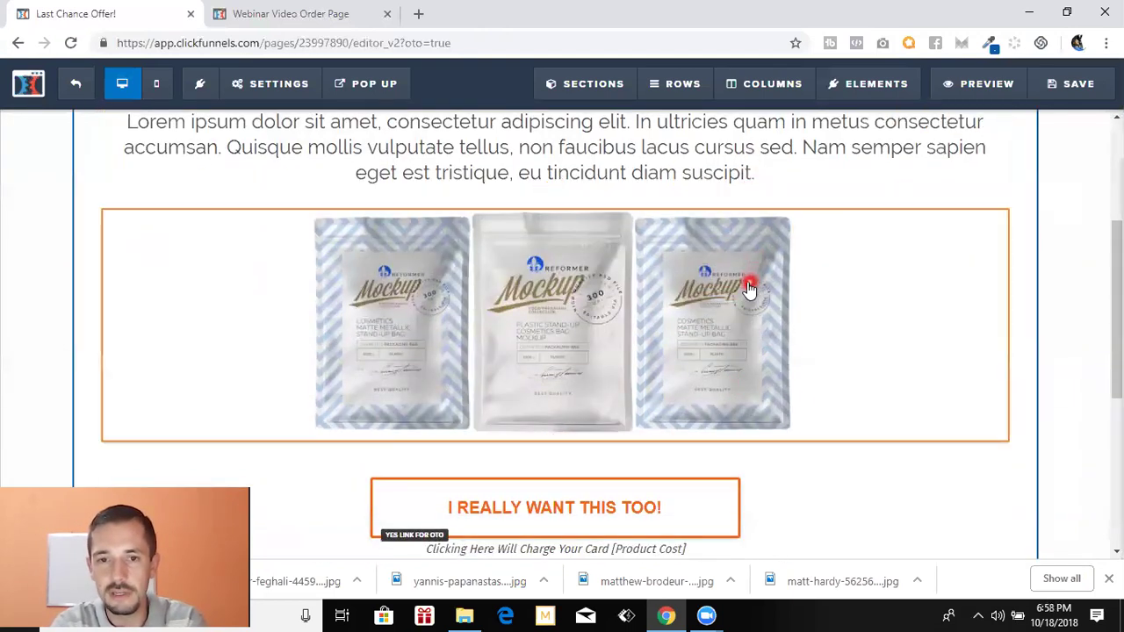
scroll(746, 287, up, 3)
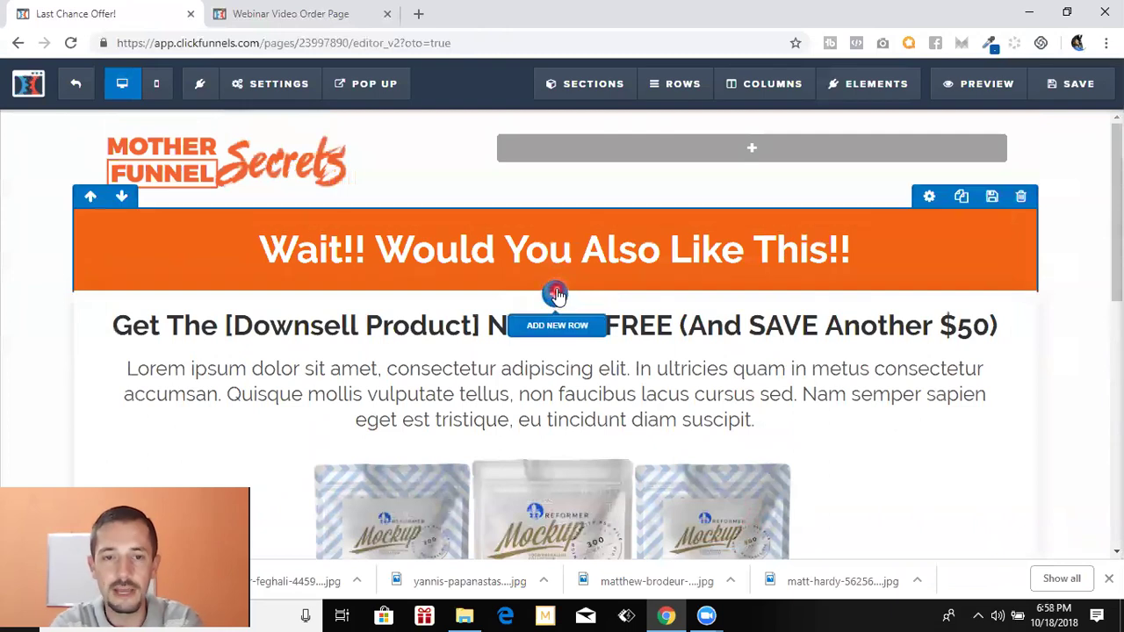
click(579, 301)
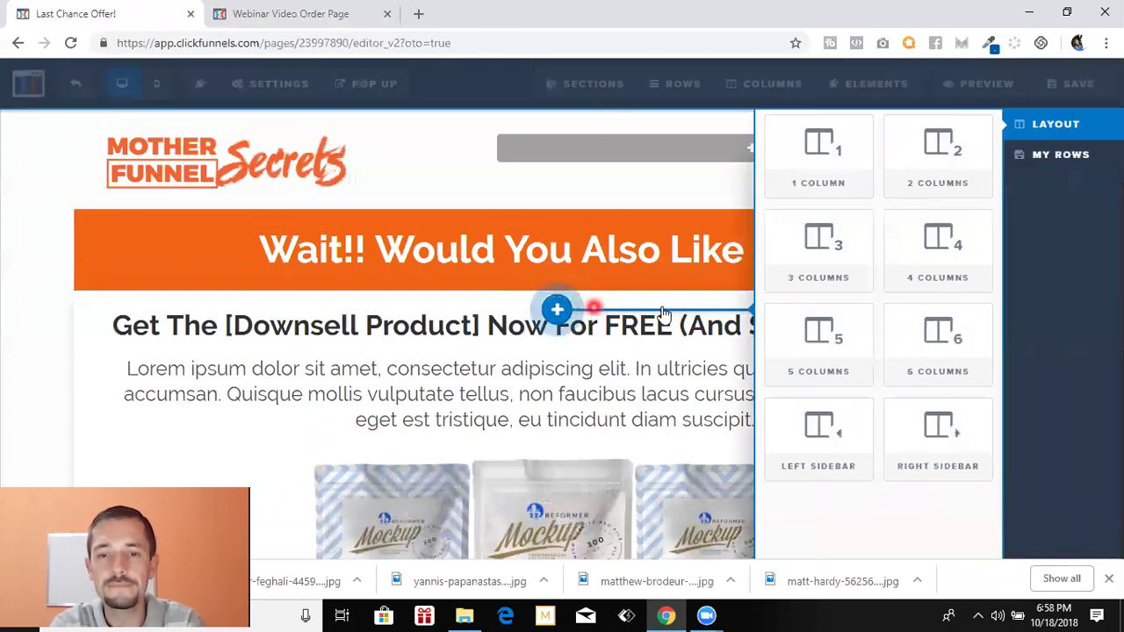
click(854, 260)
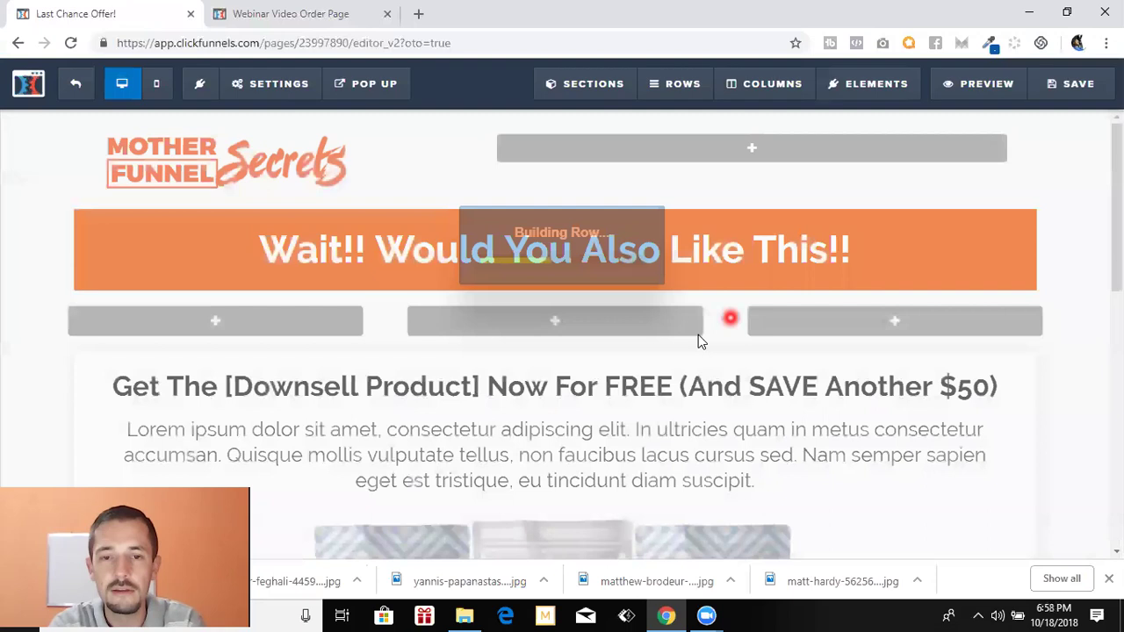
Add a headline element to the new row's first column and place clones of it in the second and third columns
click(339, 322)
click(834, 241)
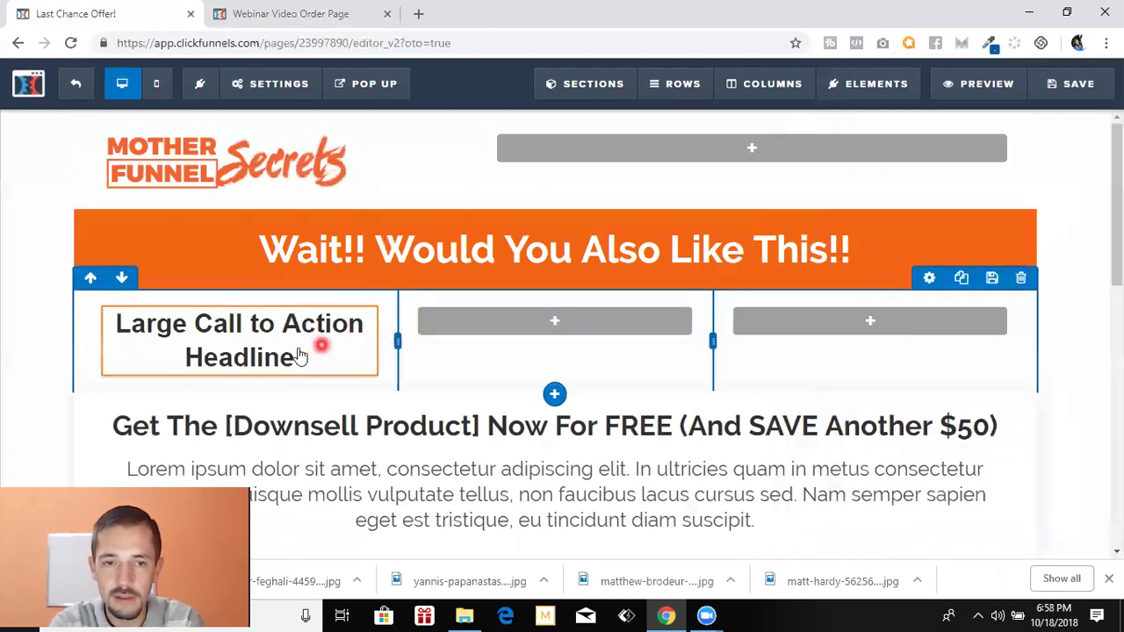
mouse_move(303, 339)
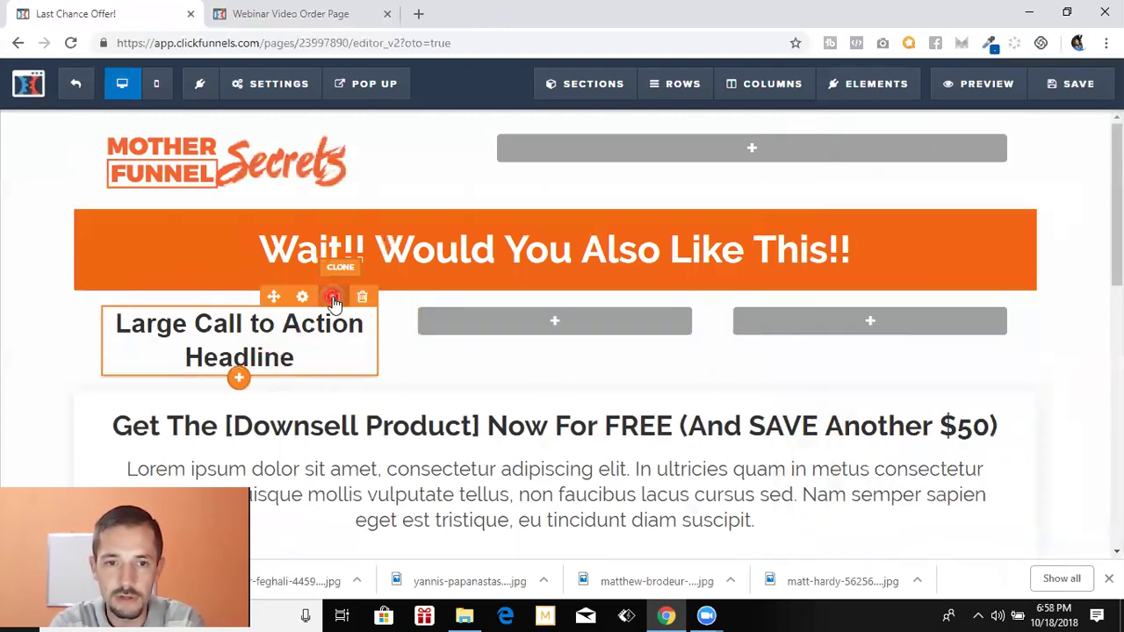
click(334, 301)
click(334, 301)
drag(468, 358, 830, 316)
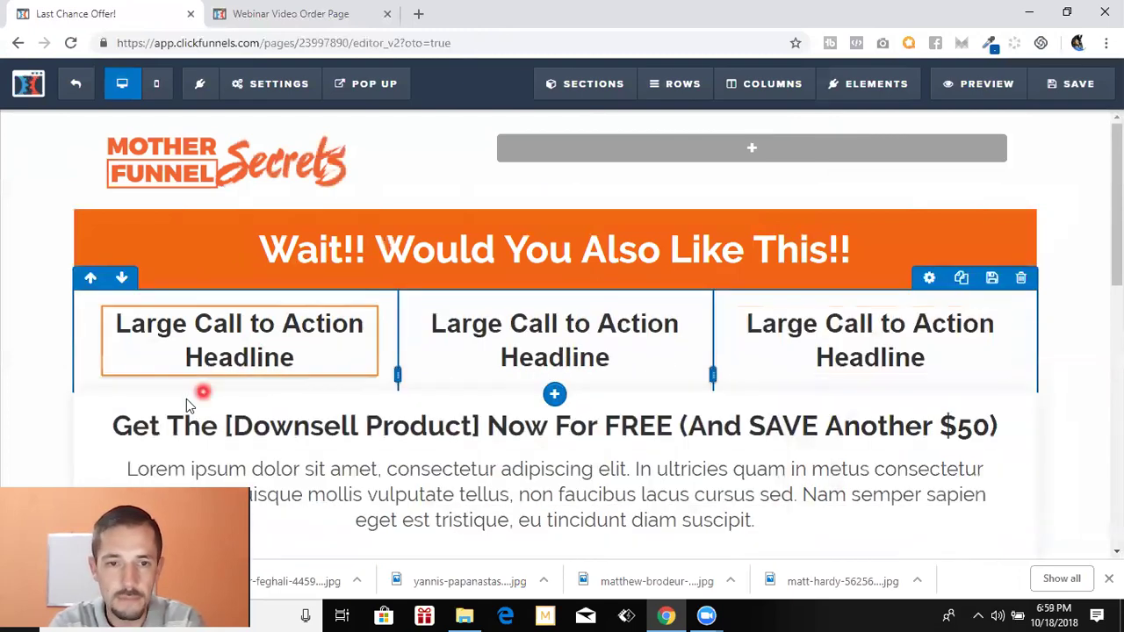
Add an image element below the first column's headline and place clones of it under the other two headlines
click(237, 384)
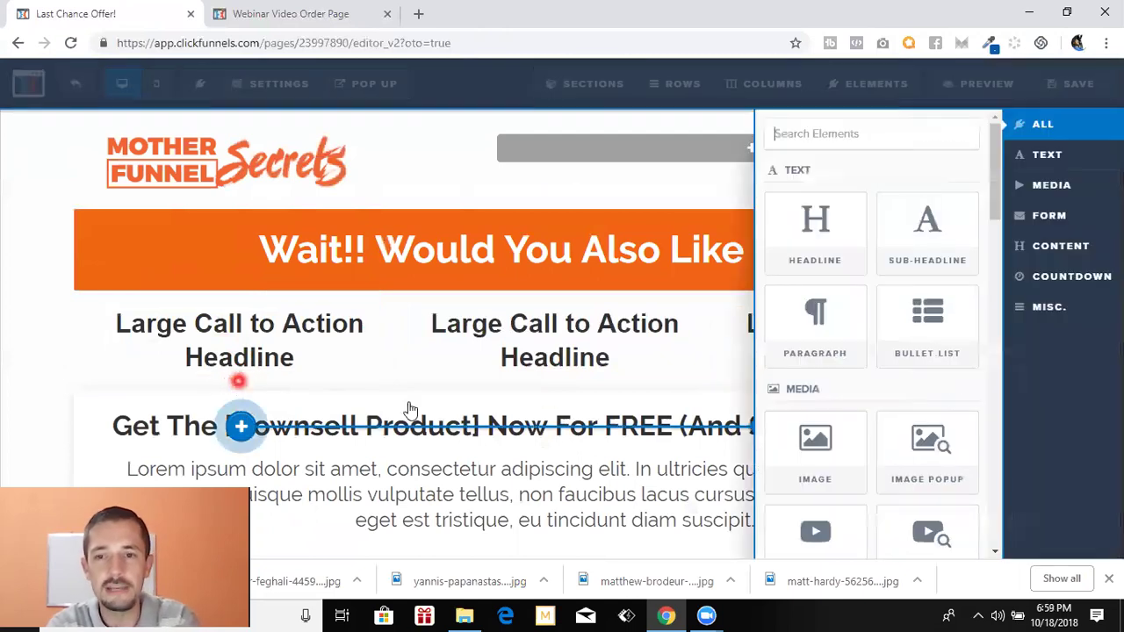
drag(290, 325, 255, 384)
scroll(248, 446, down, 1)
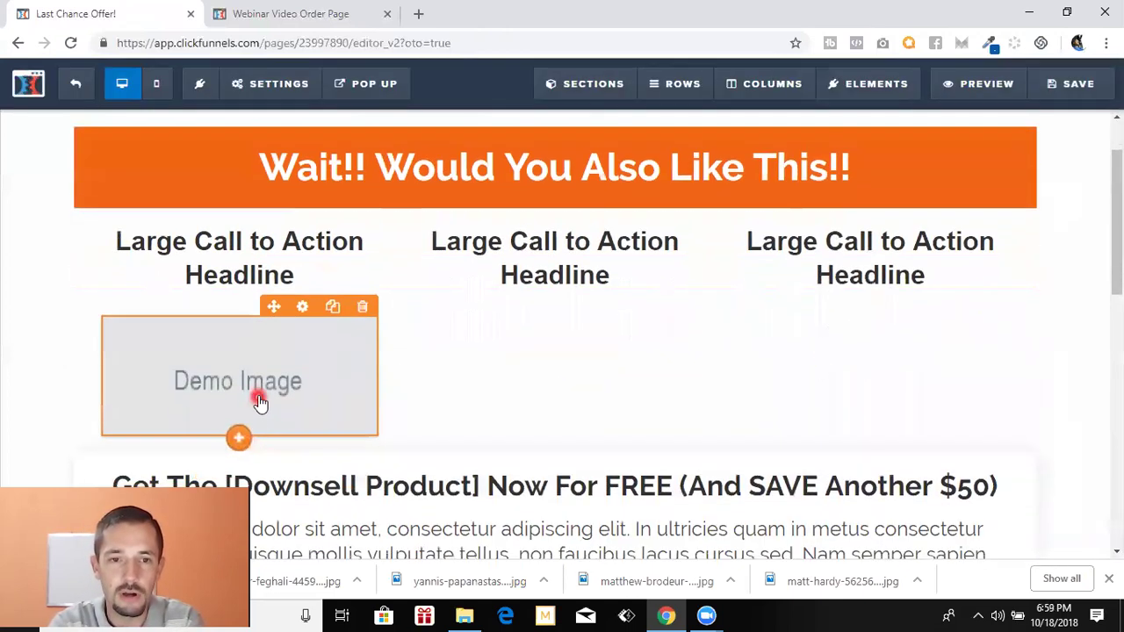
click(338, 307)
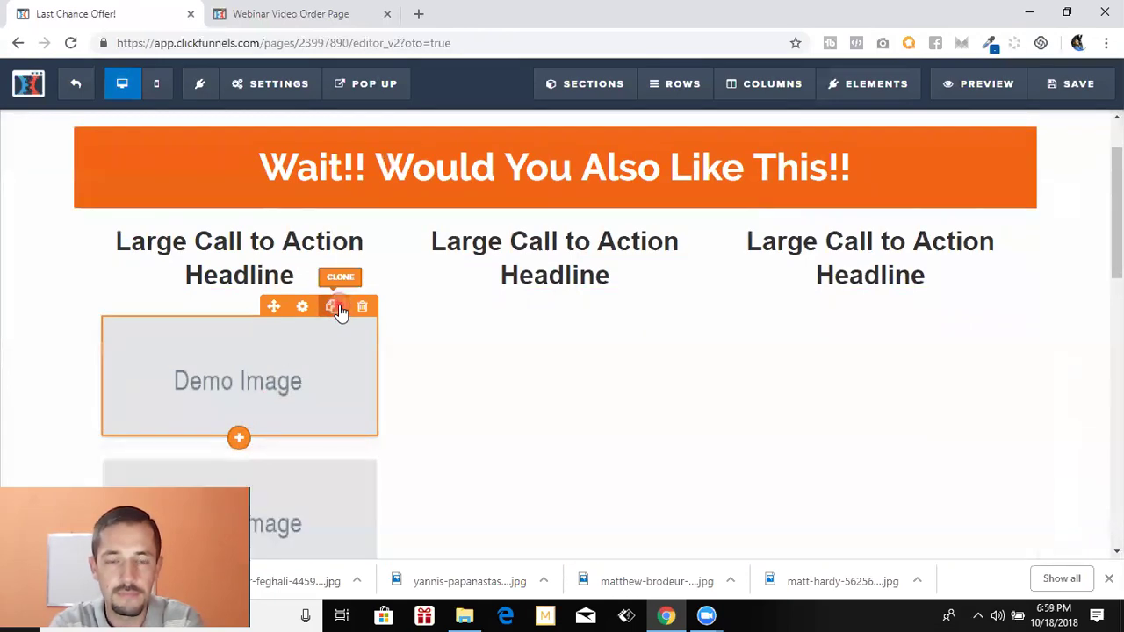
click(296, 366)
drag(591, 336, 550, 297)
click(309, 509)
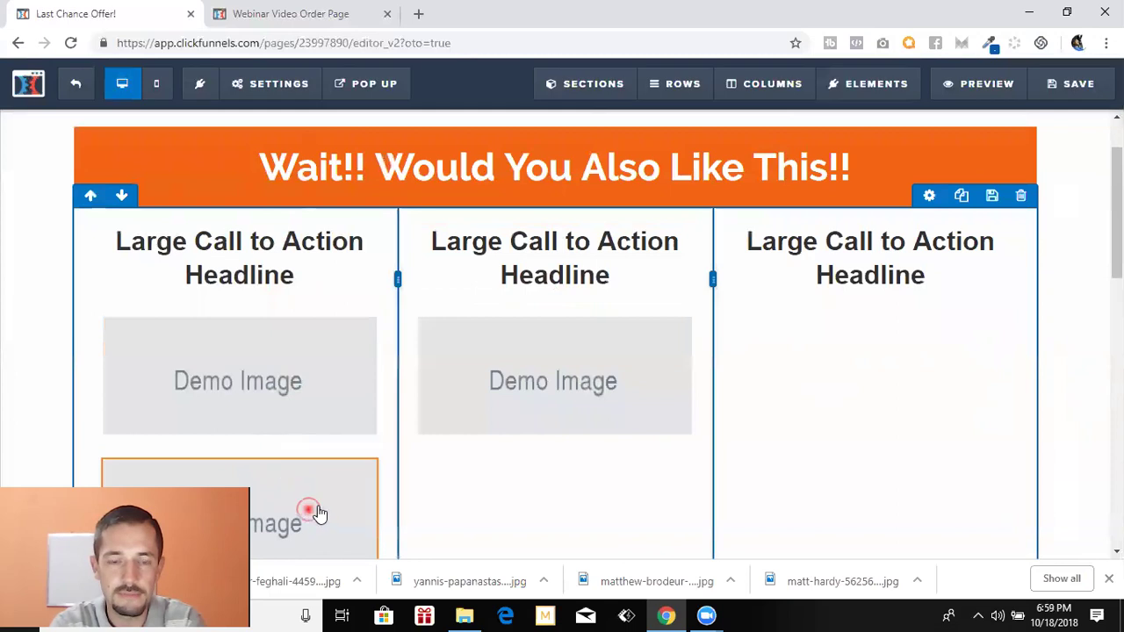
drag(834, 324, 858, 253)
drag(843, 301, 813, 218)
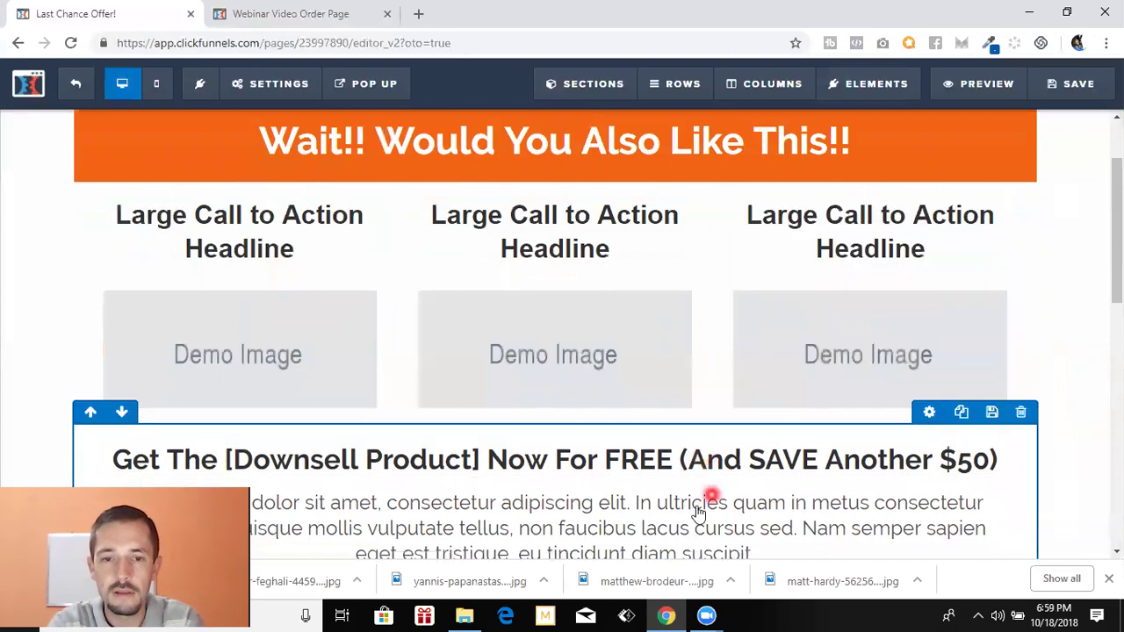
Delete the row containing the "Get The [Downsell Product] Now For FREE" headline, text and product images
scroll(705, 499, down, 2)
scroll(852, 406, up, 1)
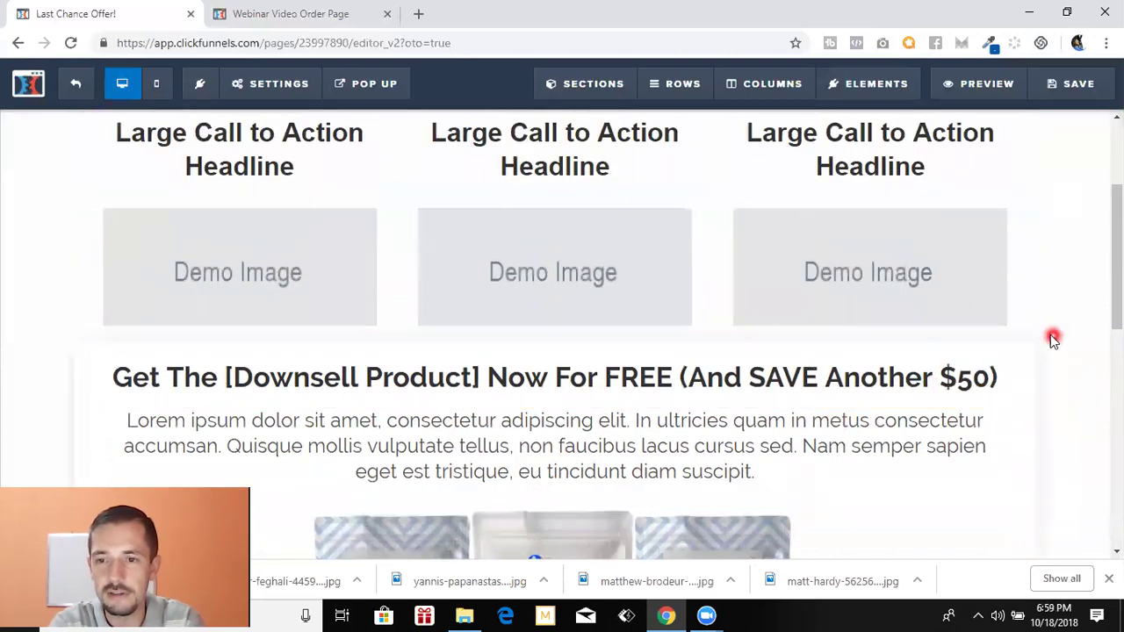
click(1020, 329)
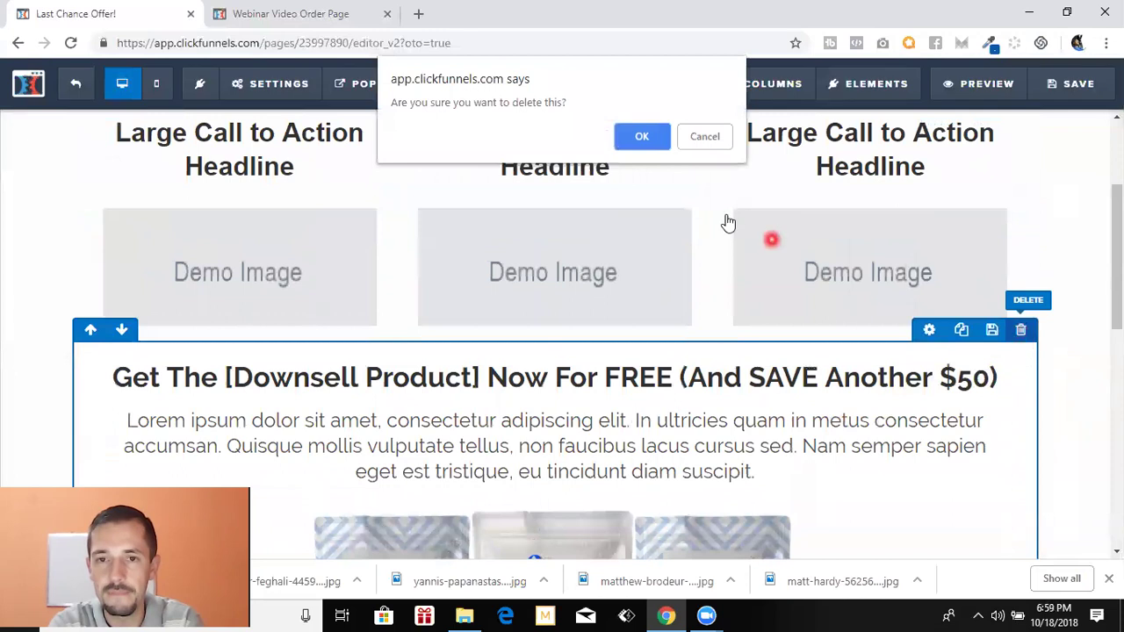
click(636, 139)
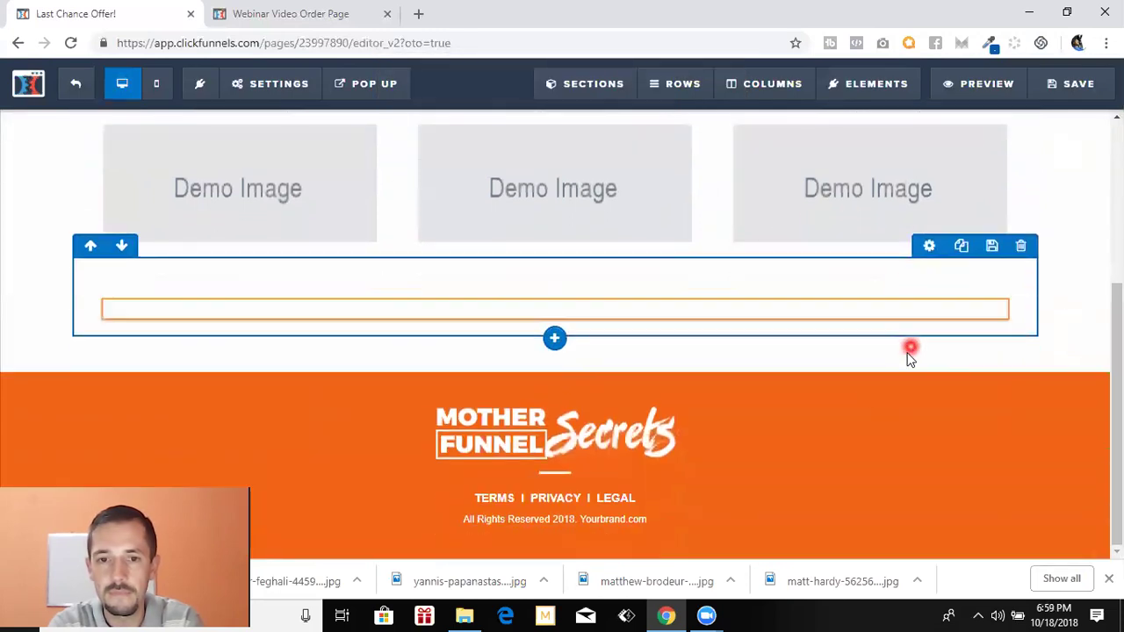
Add a button element below the first column's demo image
scroll(867, 410, up, 2)
scroll(339, 391, down, 2)
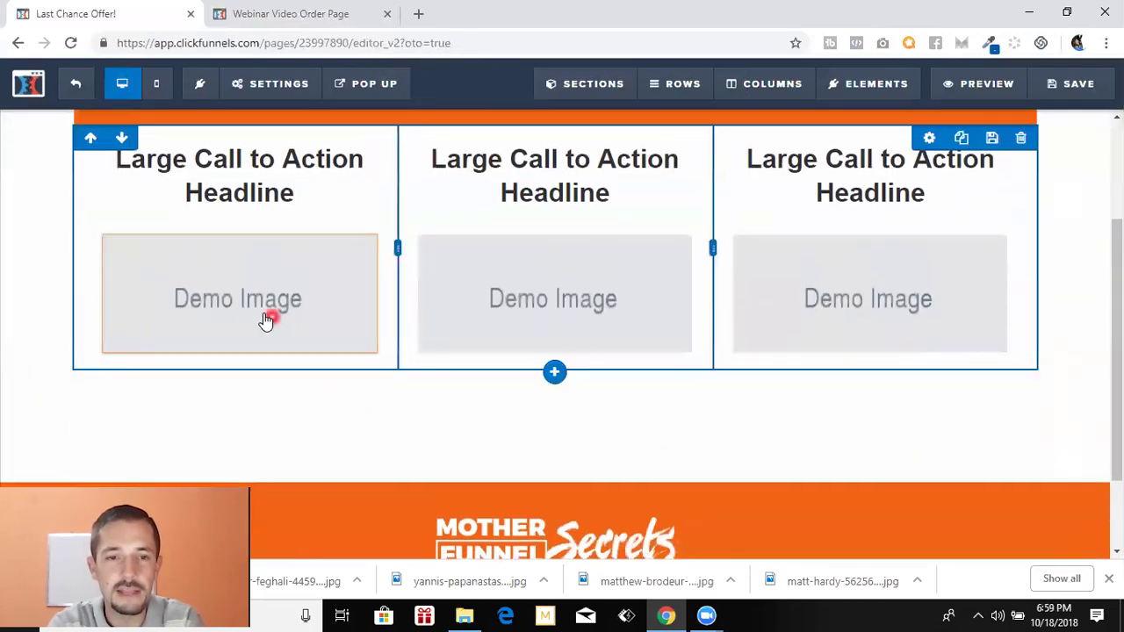
mouse_move(236, 352)
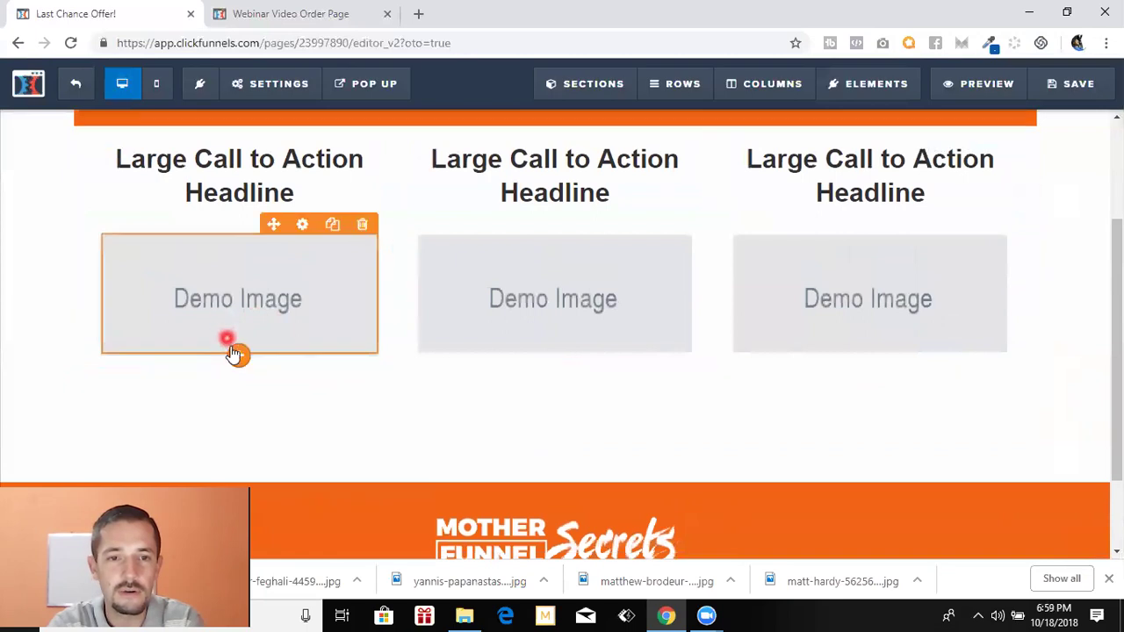
click(240, 386)
scroll(867, 358, down, 5)
scroll(869, 358, down, 1)
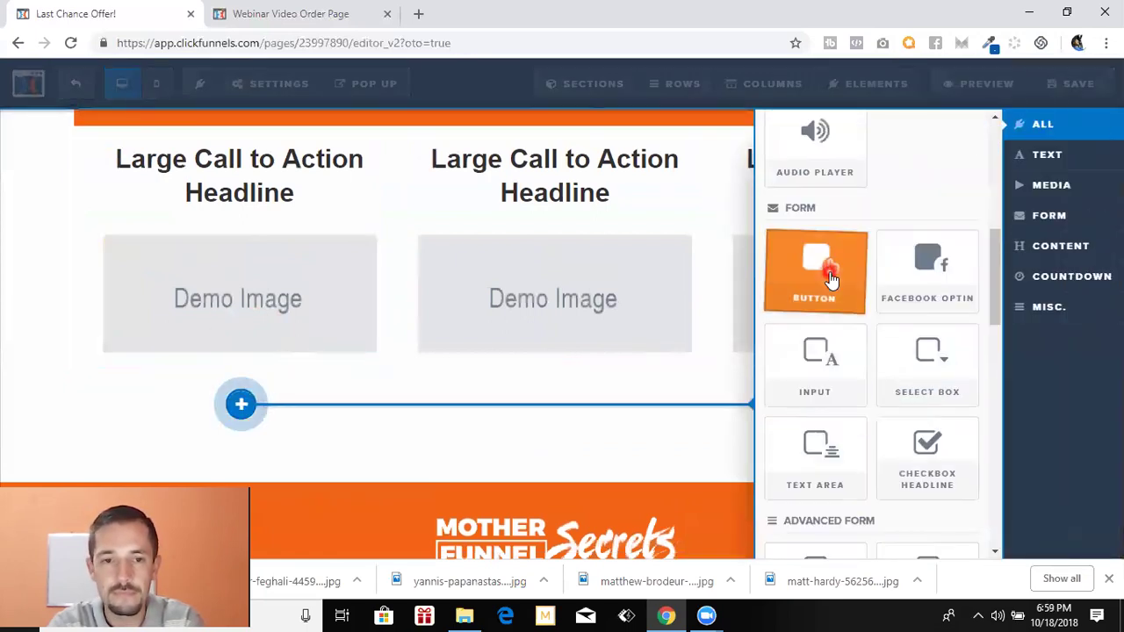
click(830, 279)
Clone the first column's button twice and place the copies under the second and third demo images
mouse_move(275, 396)
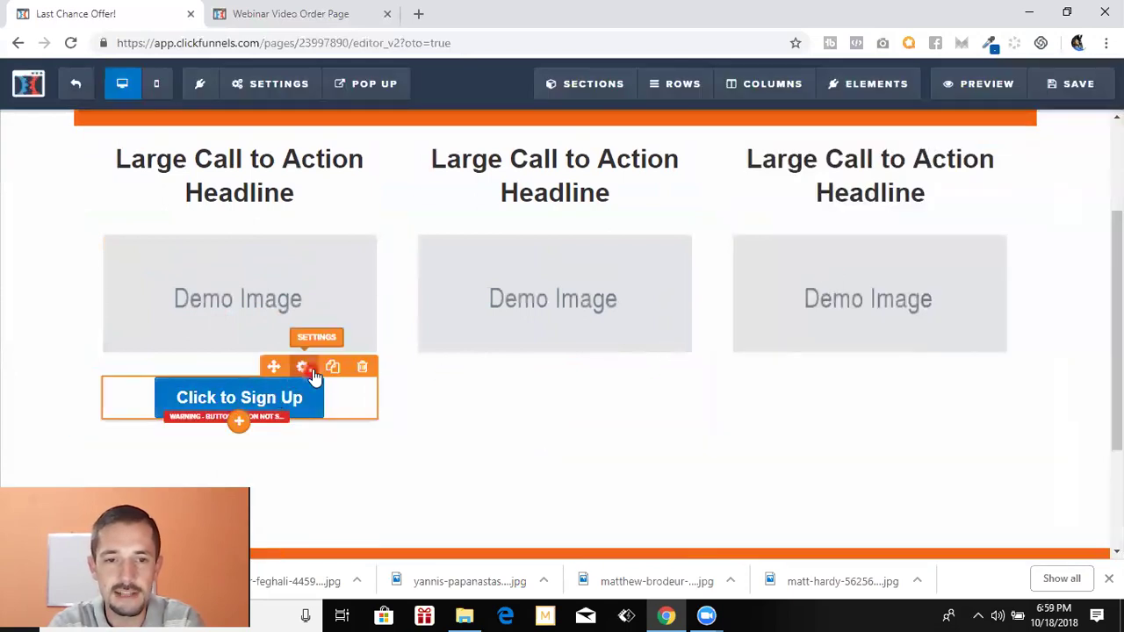
click(334, 368)
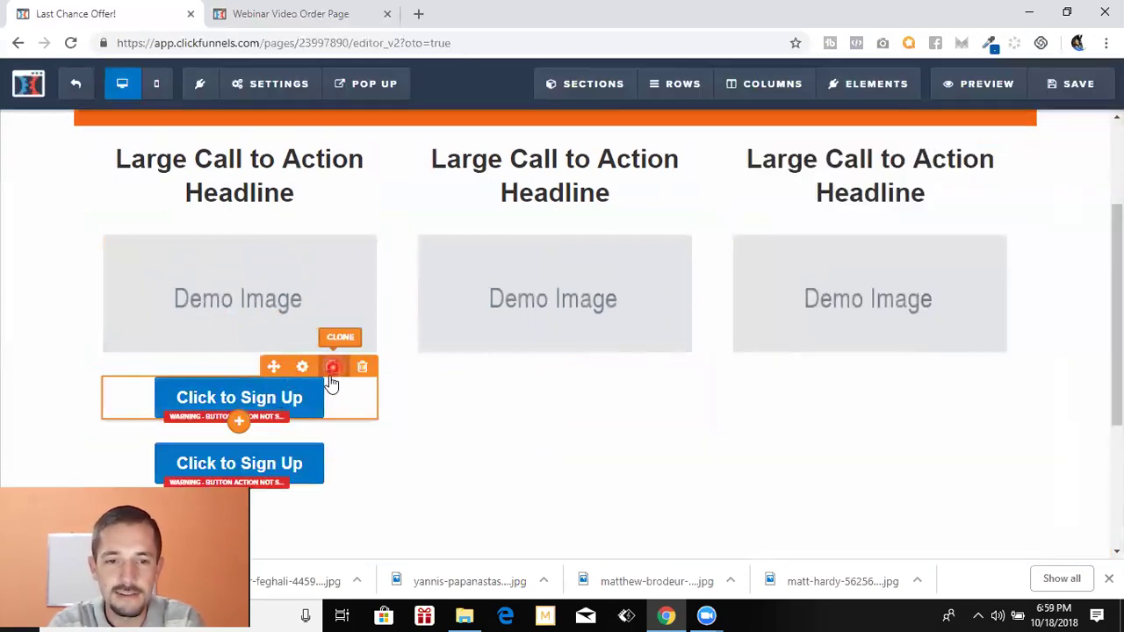
click(332, 369)
mouse_move(283, 464)
mouse_down()
mouse_move(602, 409)
mouse_move(585, 360)
mouse_move(551, 346)
mouse_move(548, 355)
mouse_up()
drag(299, 465, 865, 360)
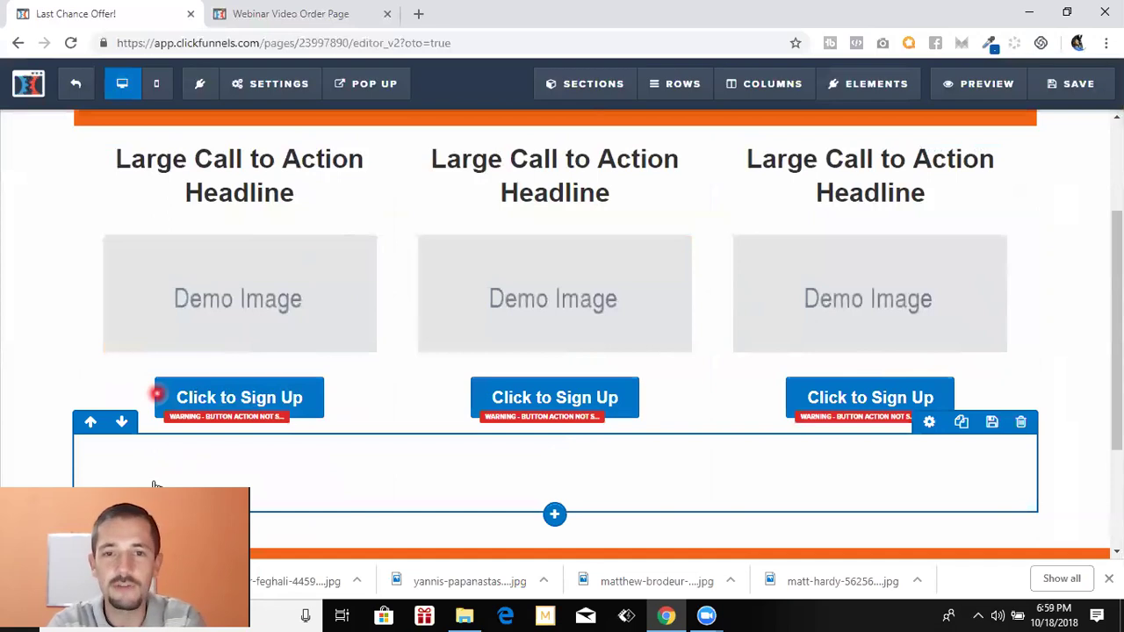
Open the image picker for the first column's demo image and search Pixabay for "hat"
scroll(278, 355, up, 1)
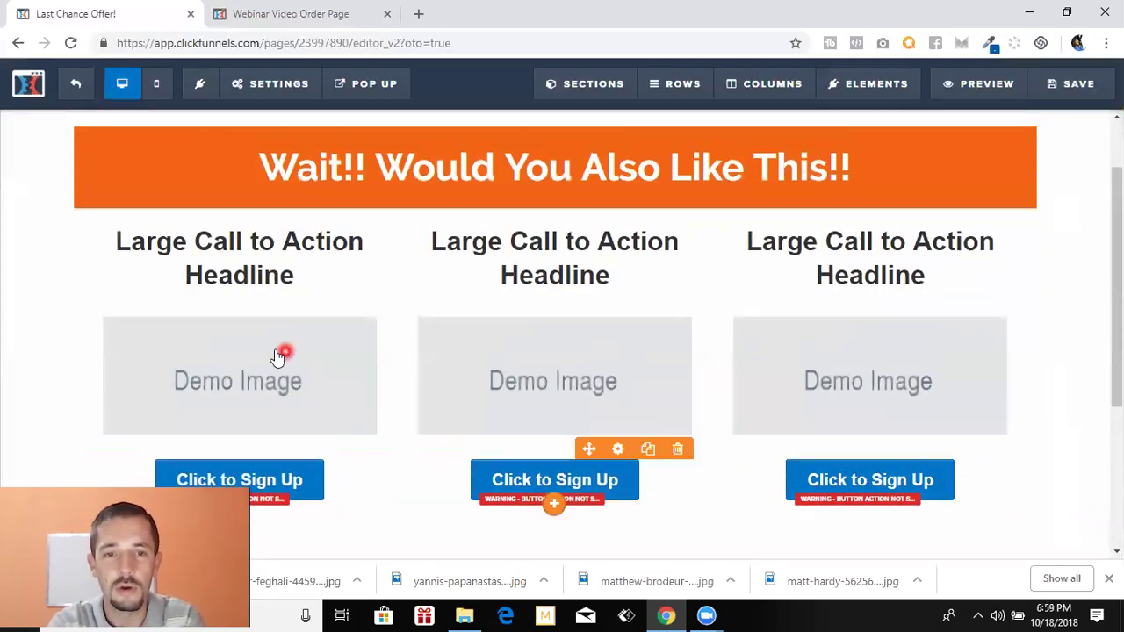
click(974, 464)
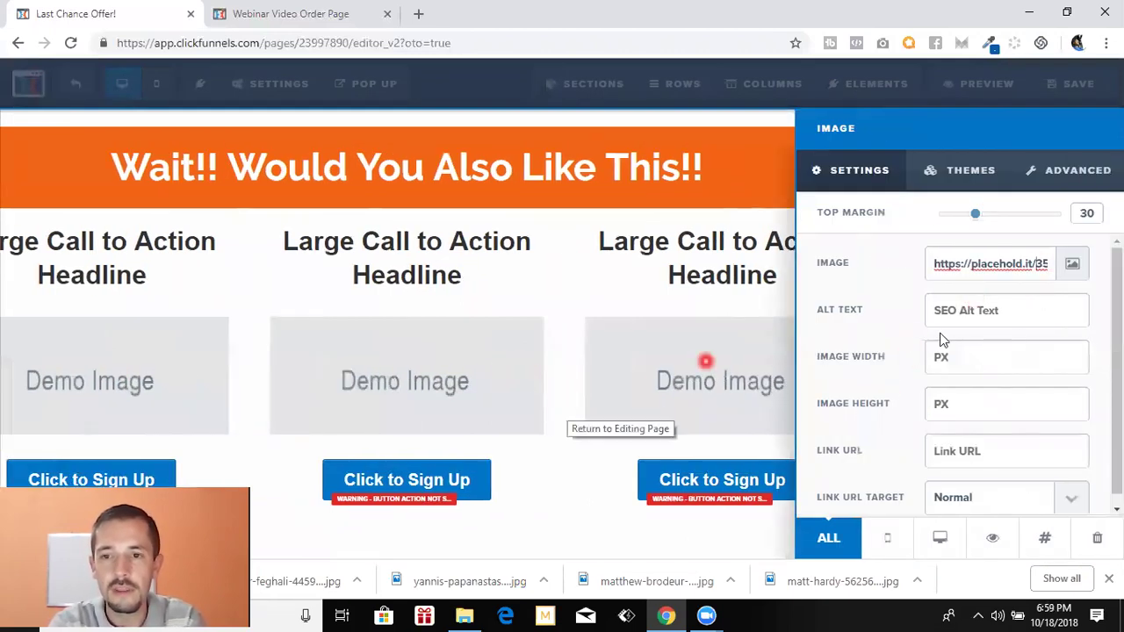
click(1071, 272)
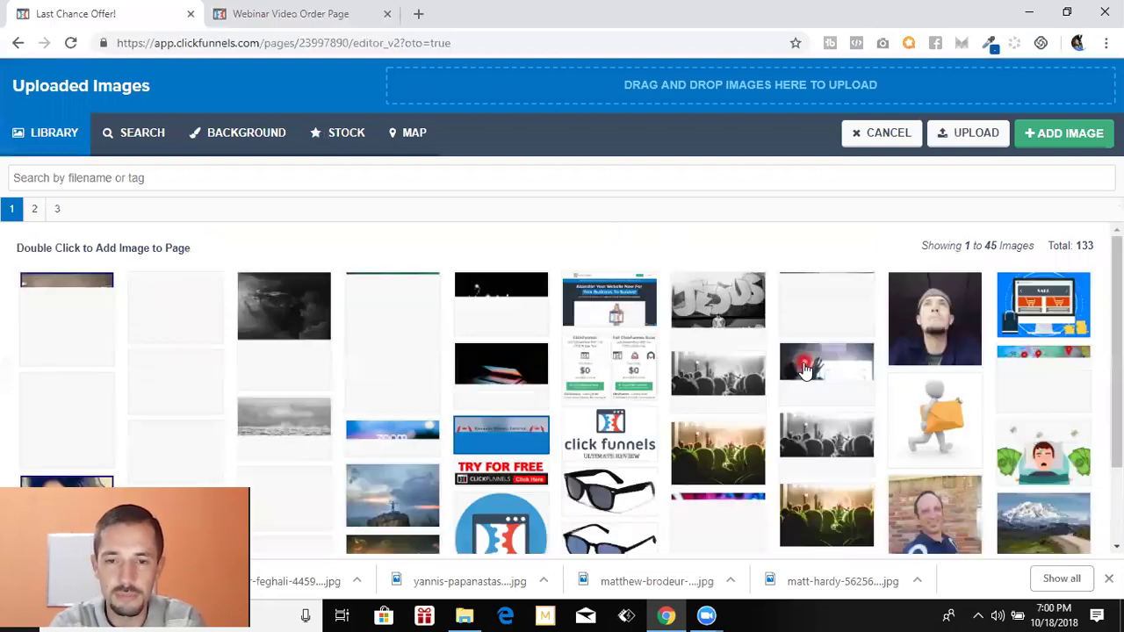
click(617, 482)
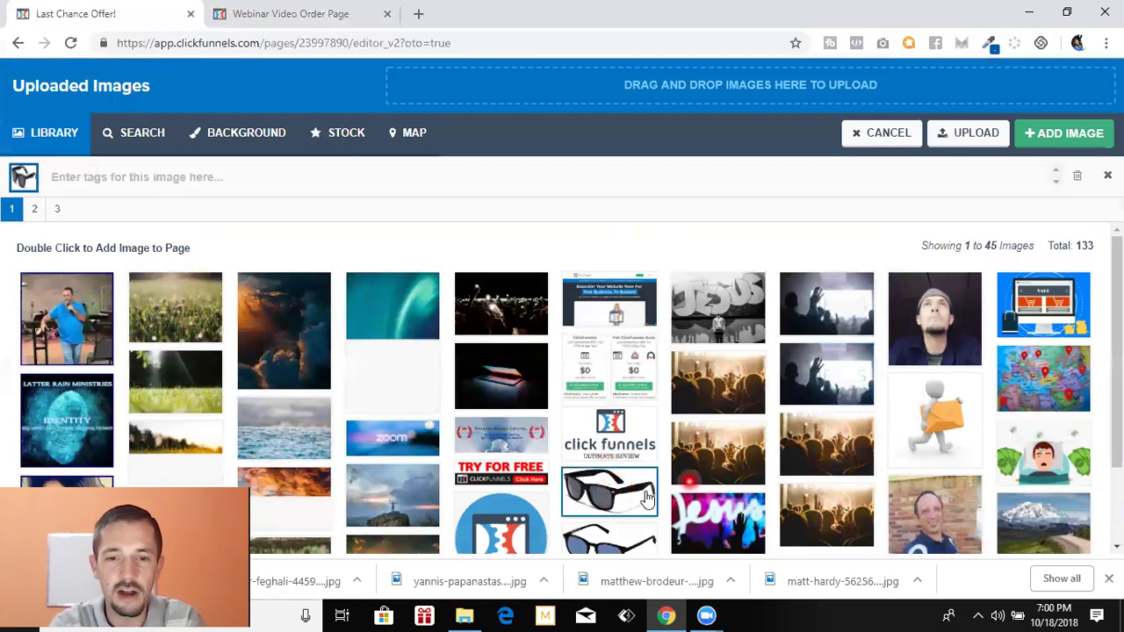
scroll(637, 491, down, 1)
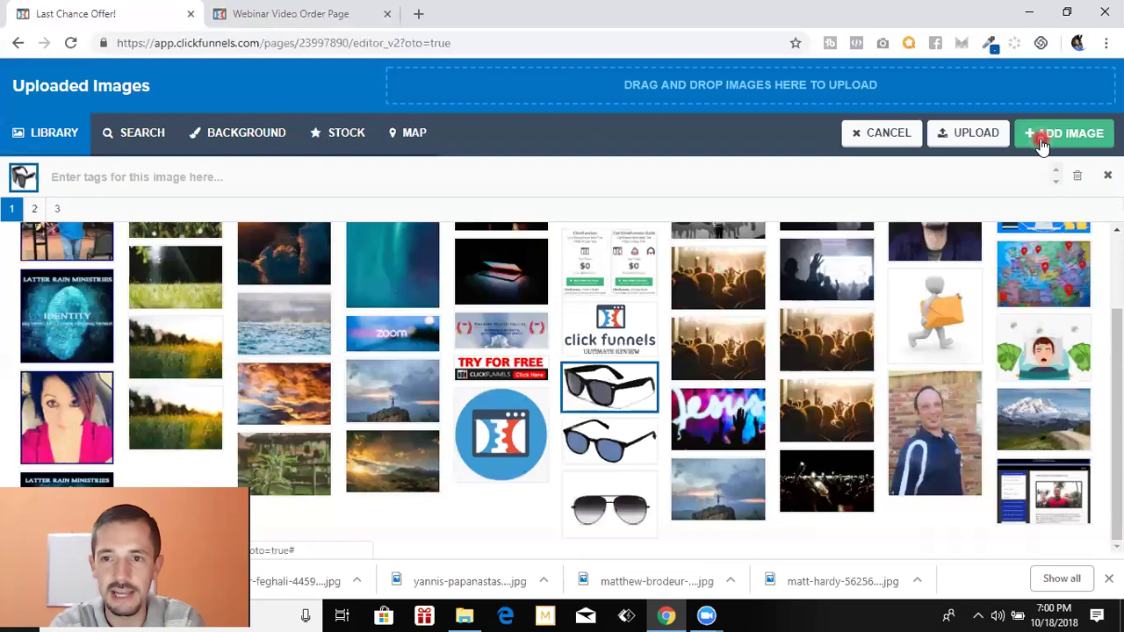
click(154, 137)
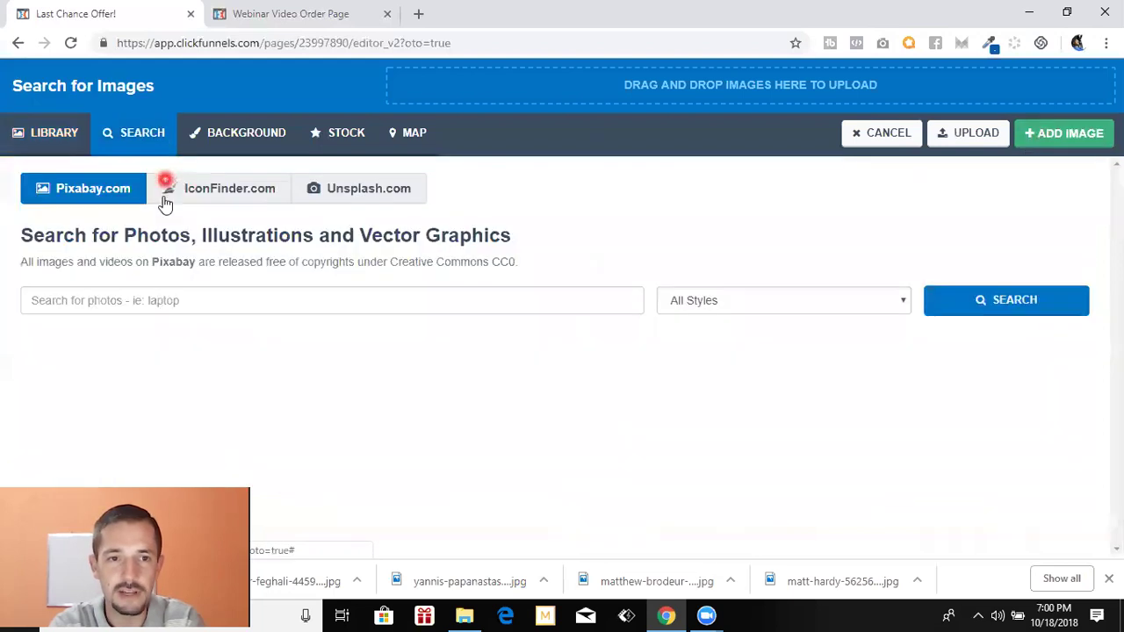
click(154, 303)
text(ha)
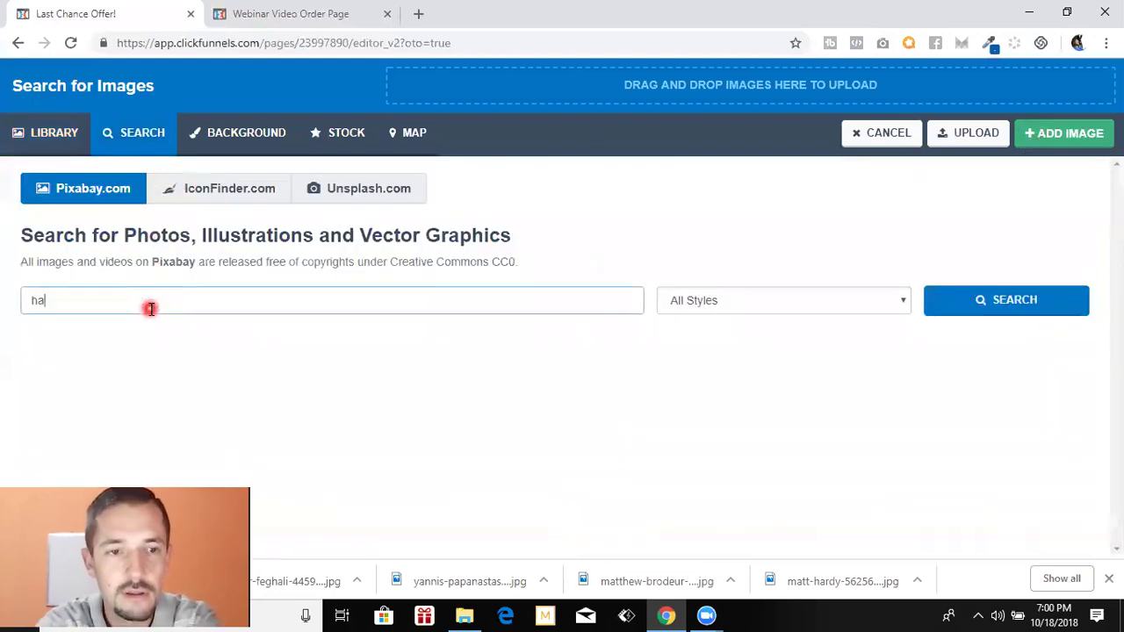
text(t)
key(Return)
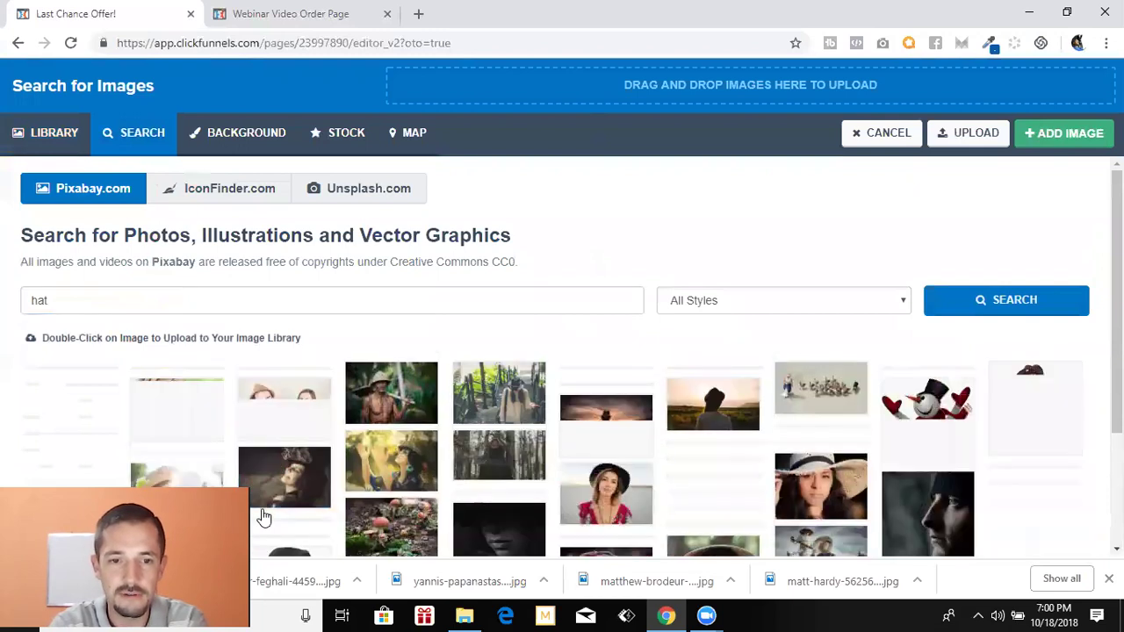
Replace the first column's demo image with the black fedora picture from the Pixabay results
scroll(264, 517, down, 2)
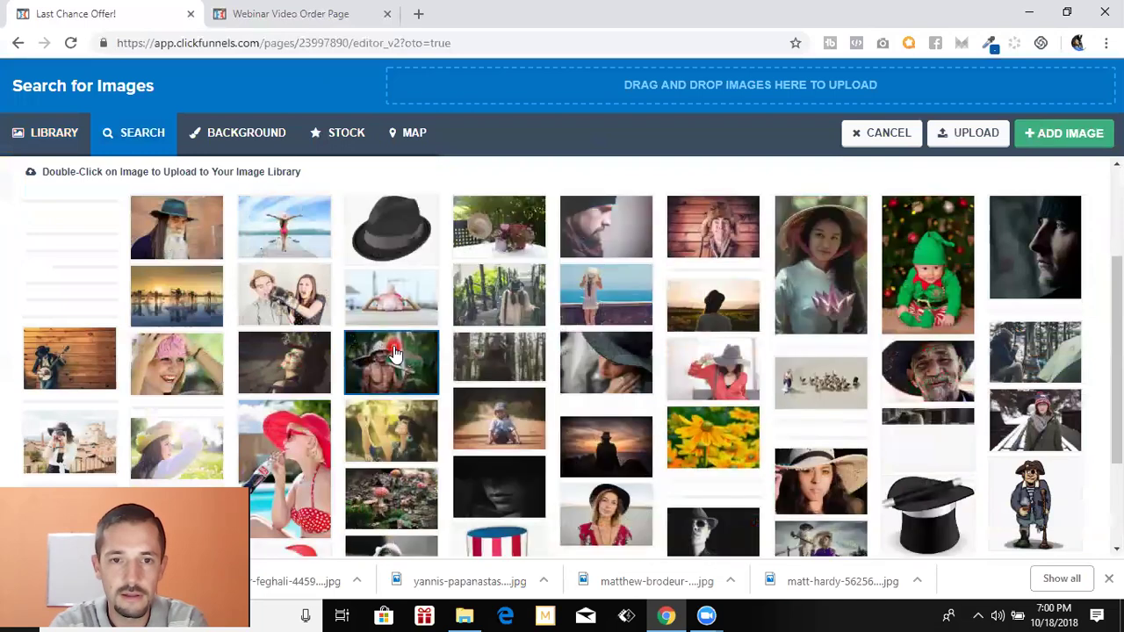
scroll(434, 260, down, 1)
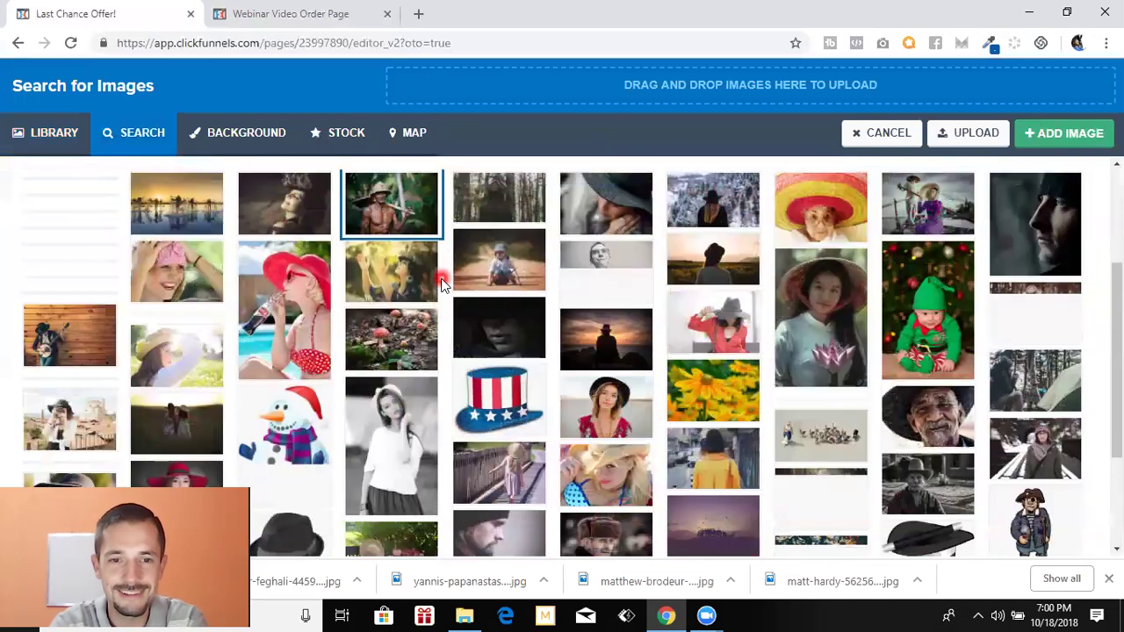
scroll(439, 277, down, 1)
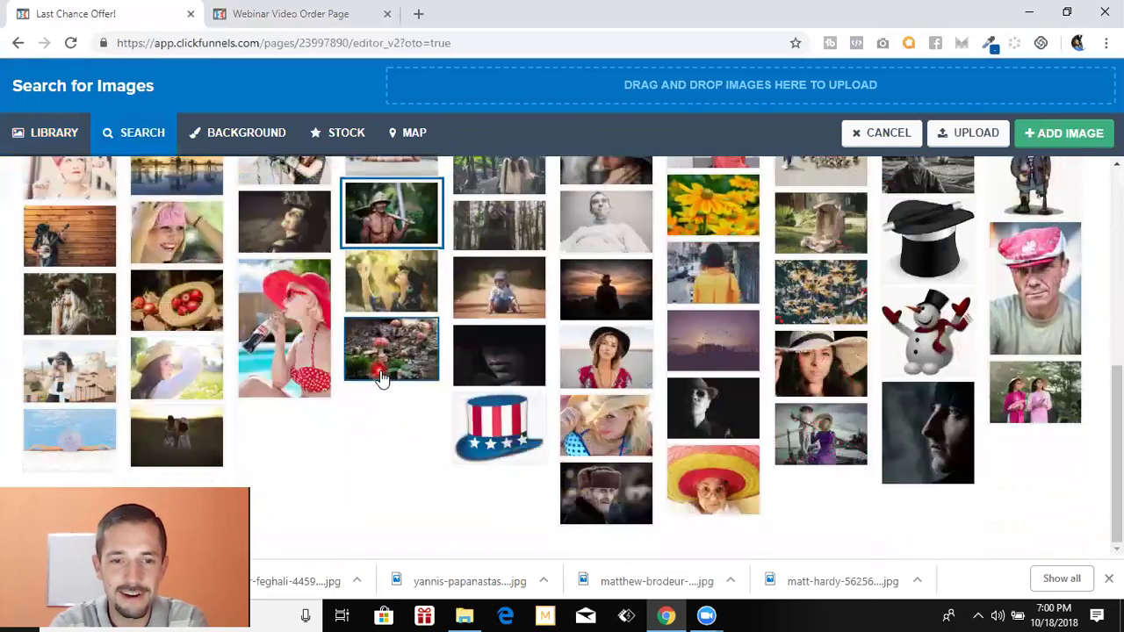
scroll(386, 379, up, 2)
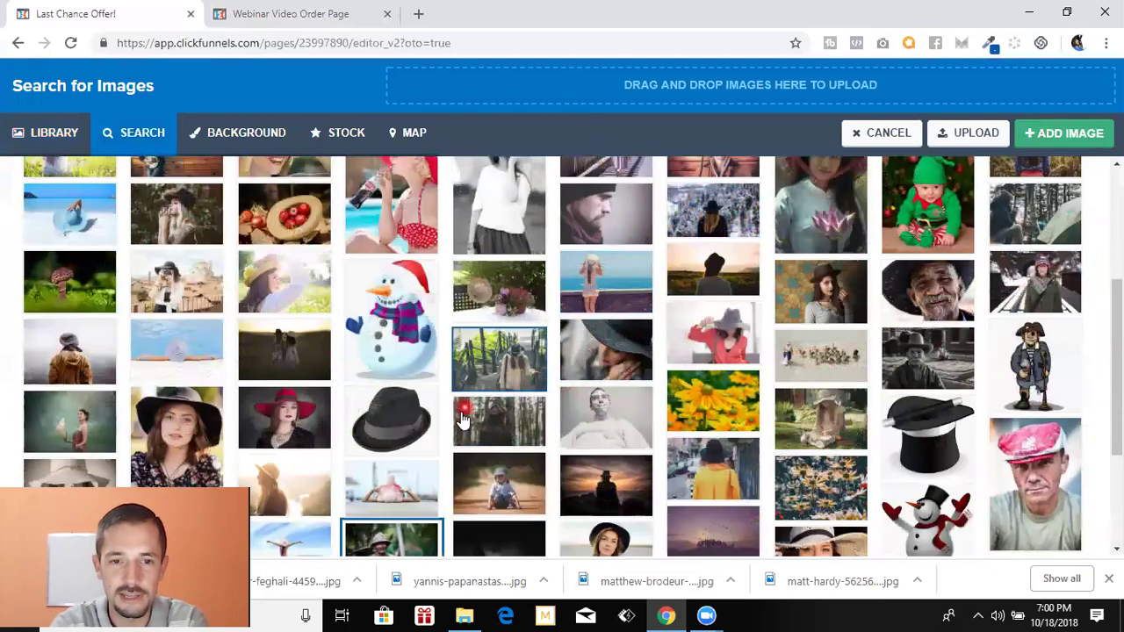
click(400, 426)
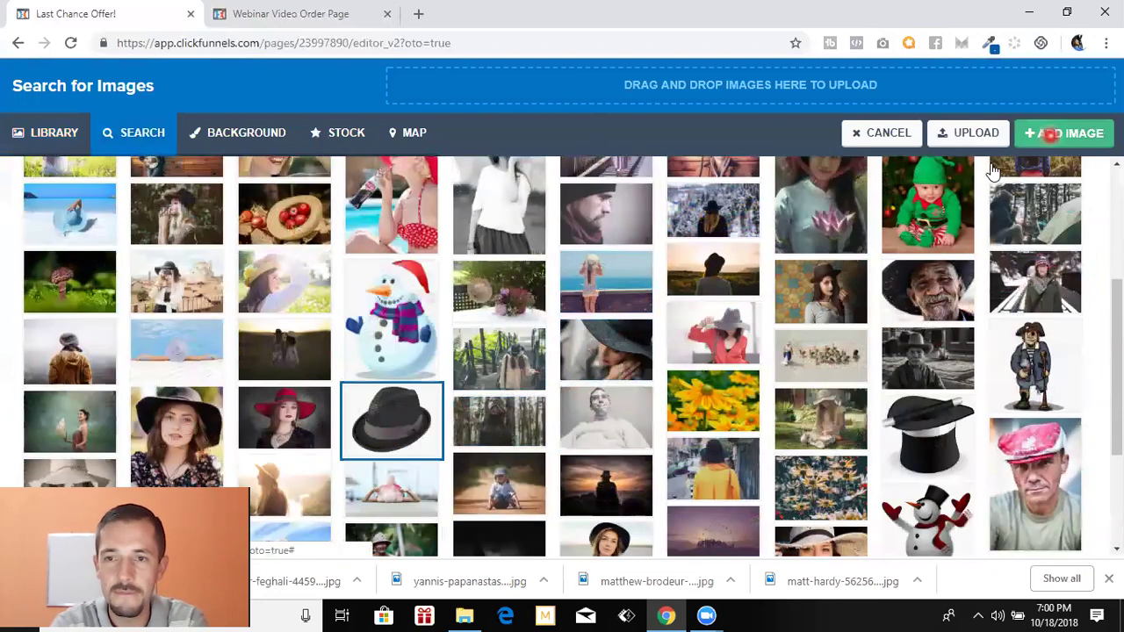
click(1035, 136)
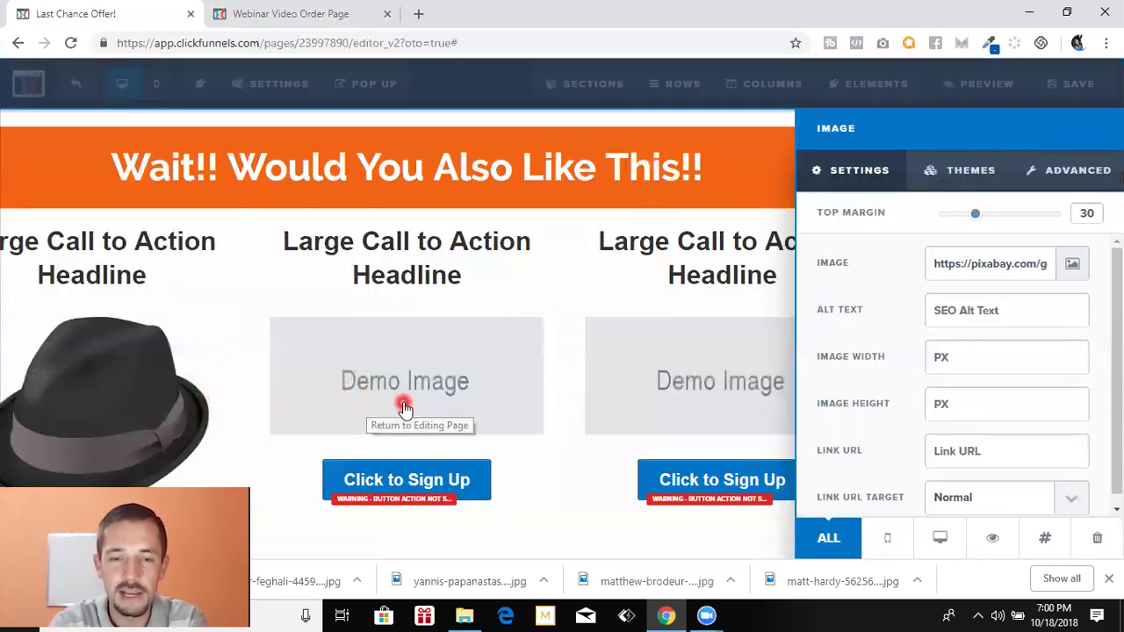
Open the image picker for the second column's demo image and search Pixabay for "sunscreen"
click(404, 408)
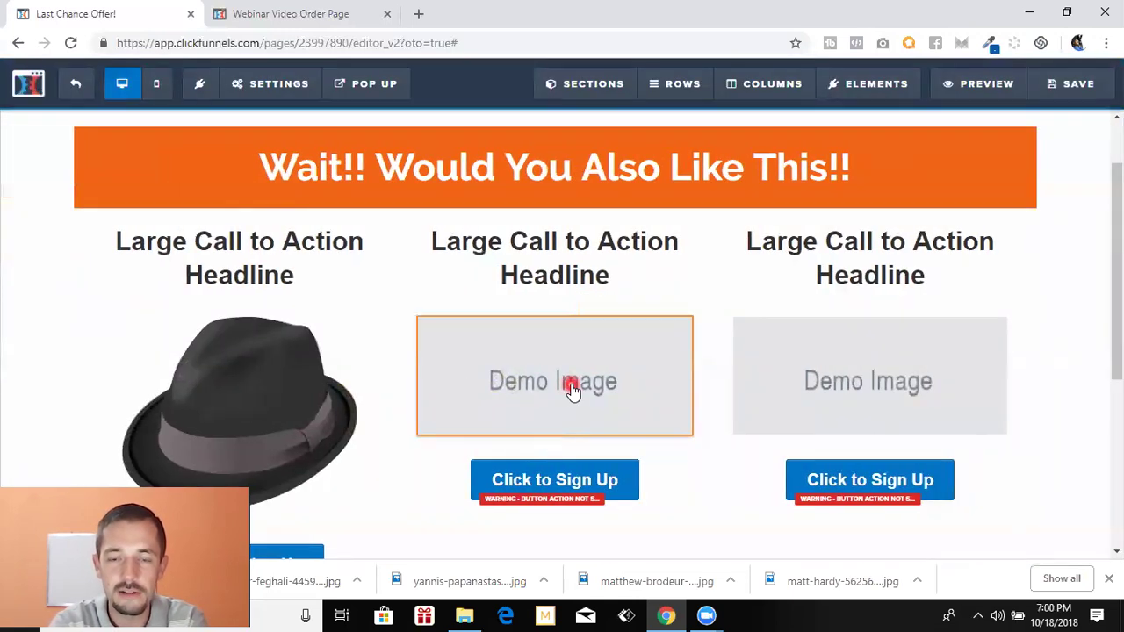
click(572, 391)
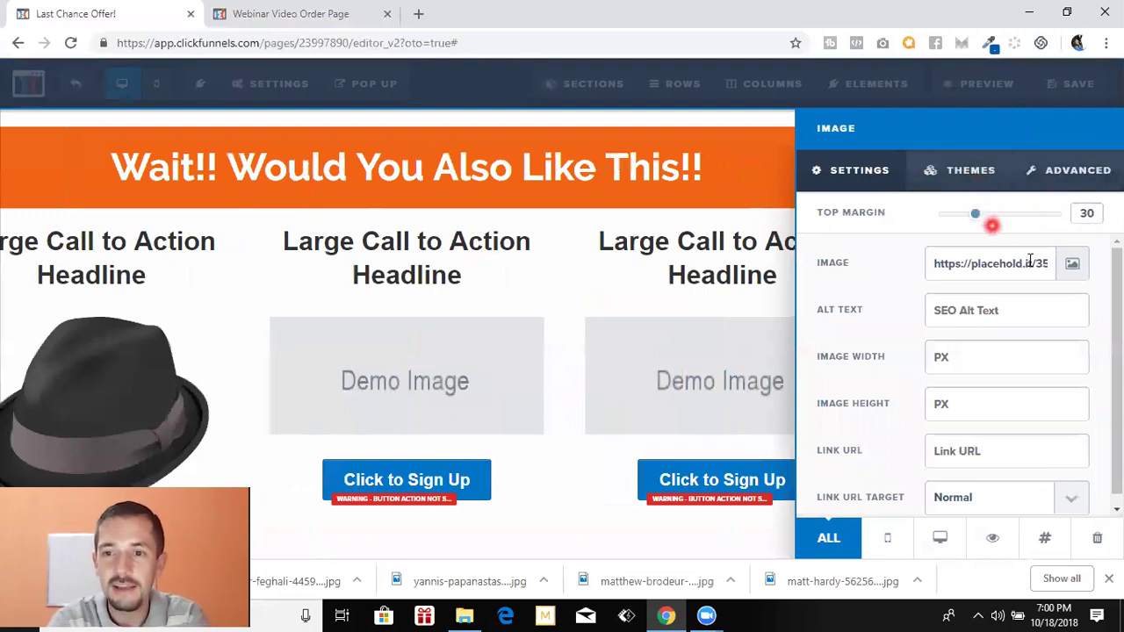
click(1072, 263)
click(1040, 224)
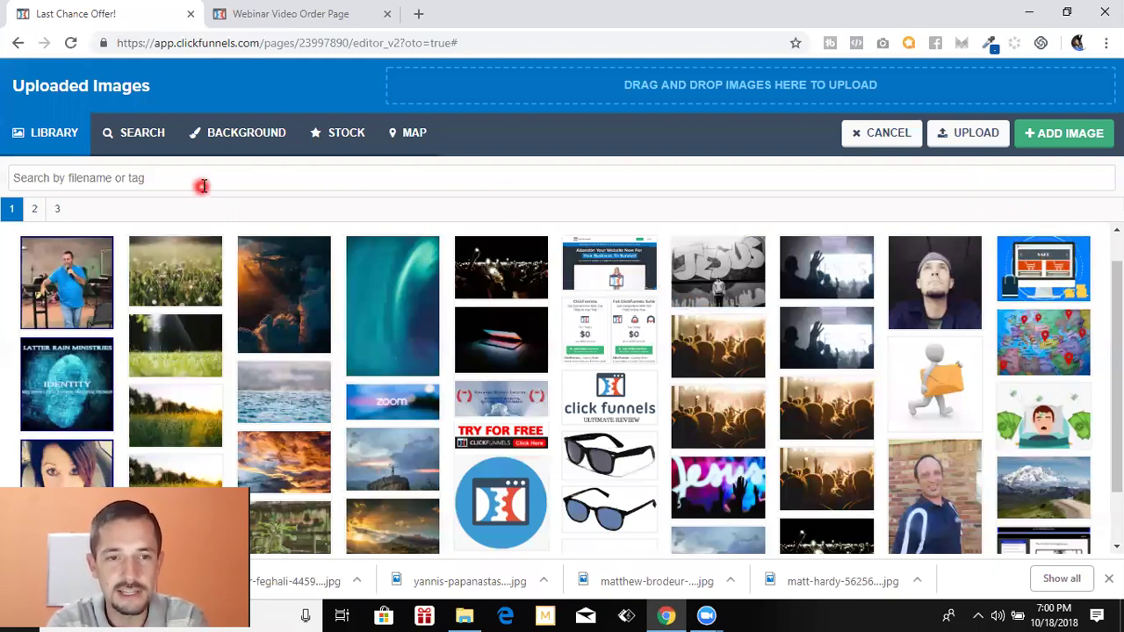
click(144, 134)
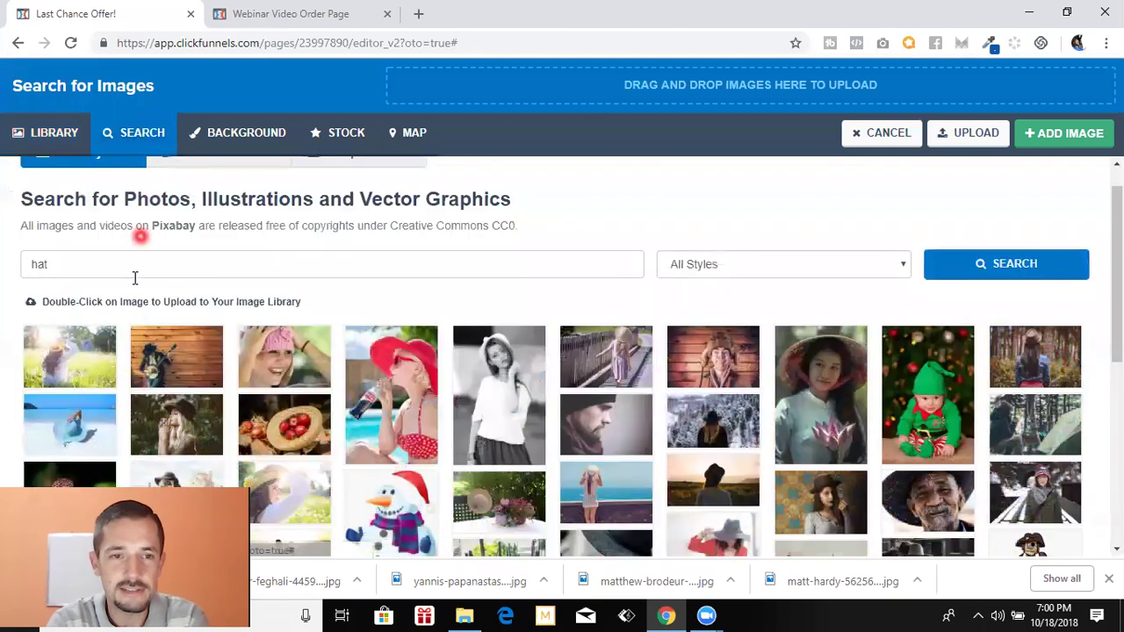
drag(129, 272, 22, 272)
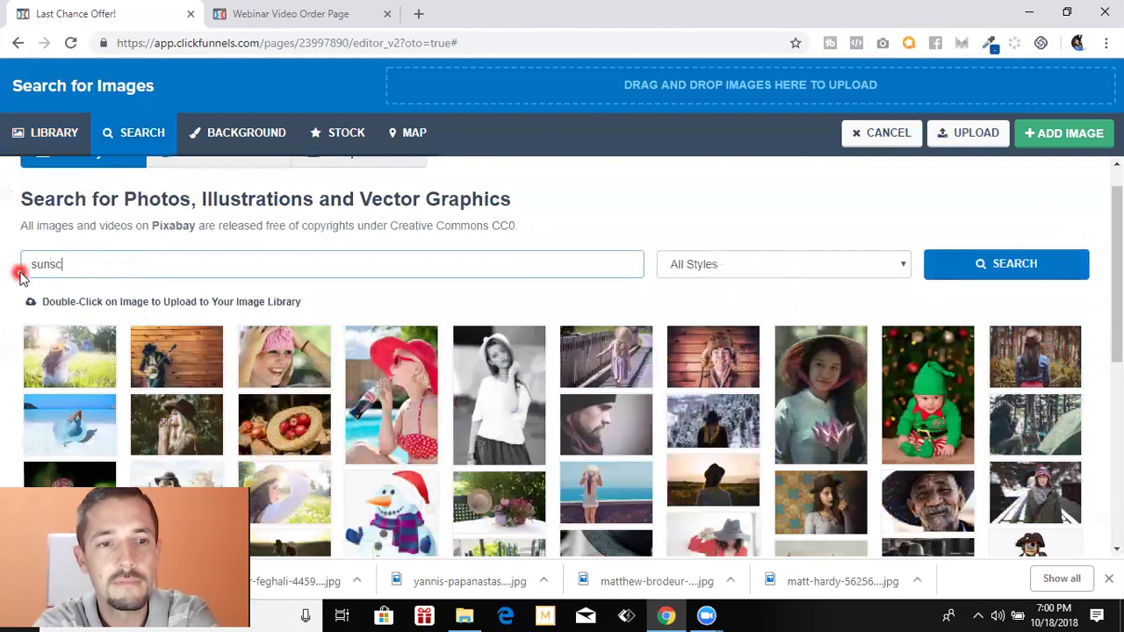
click(977, 265)
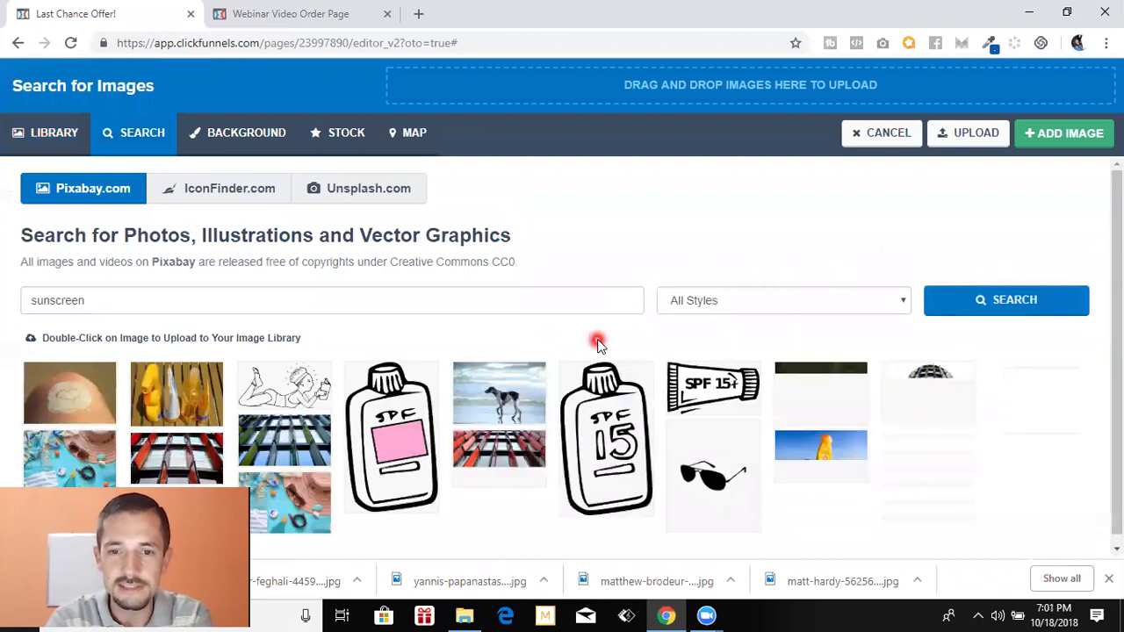
Replace the second column's demo image with the SPF 15 bottle drawing from the Pixabay results
scroll(595, 341, down, 1)
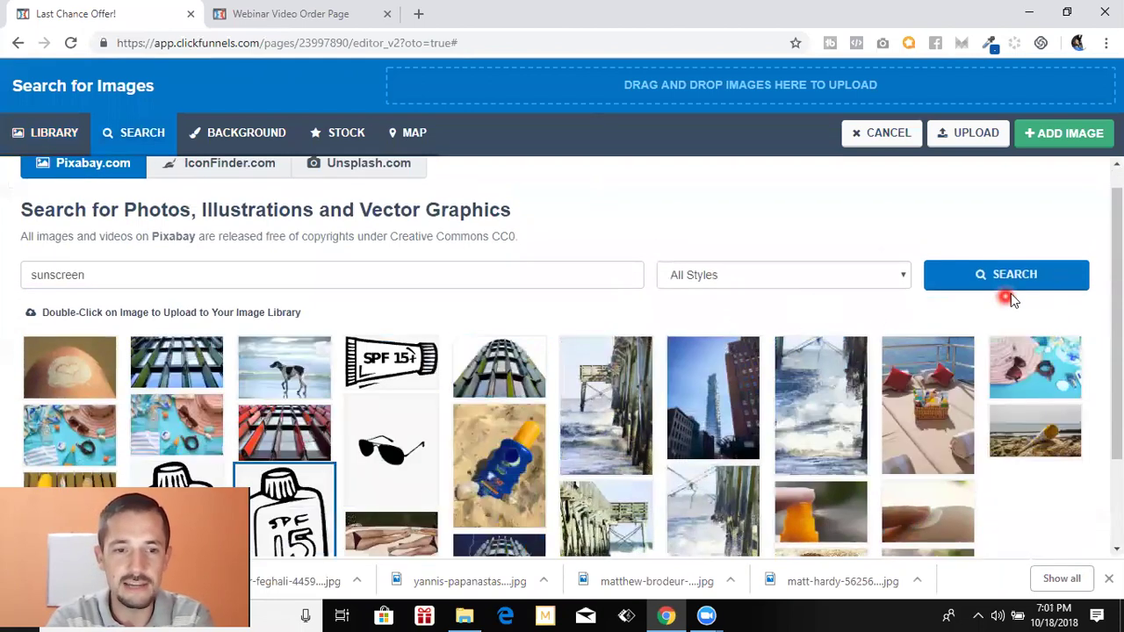
click(433, 437)
scroll(434, 437, down, 1)
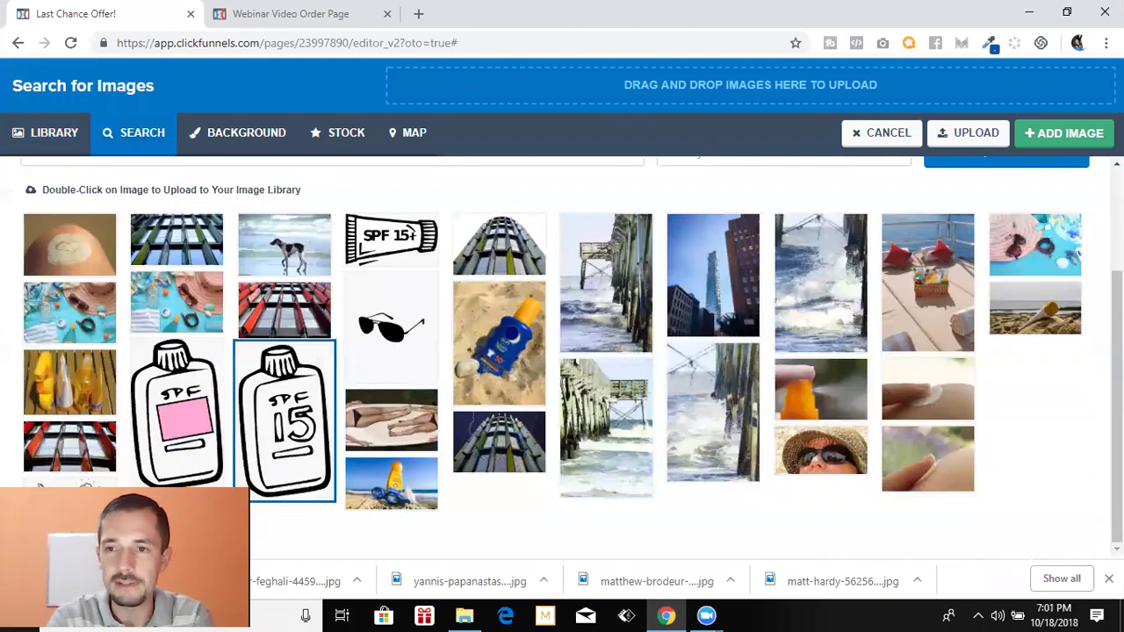
click(1063, 132)
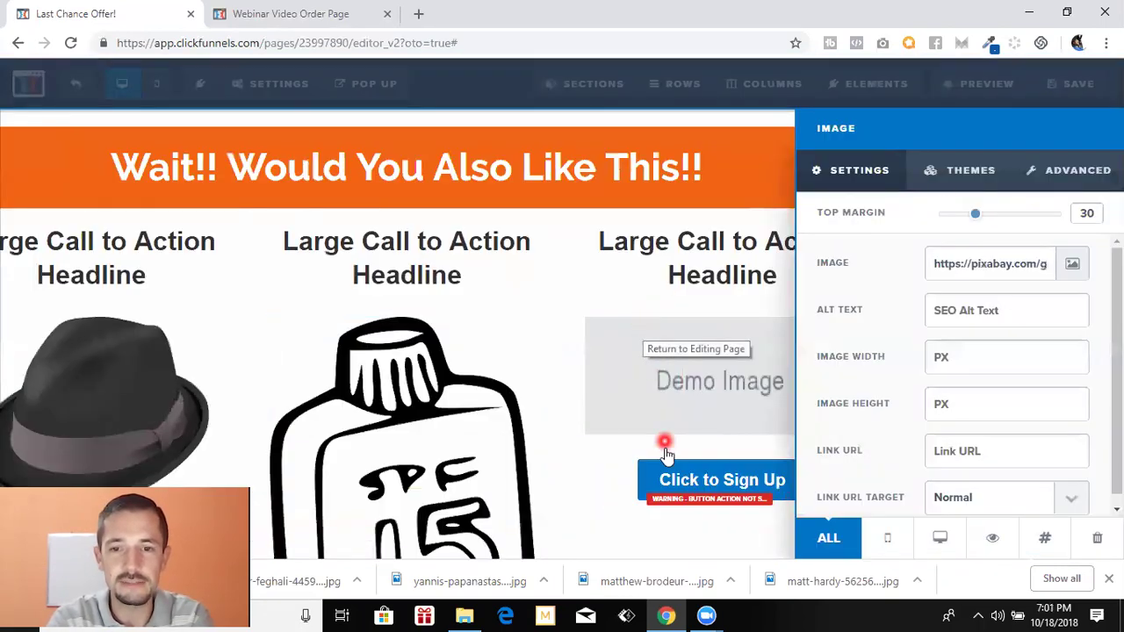
click(682, 481)
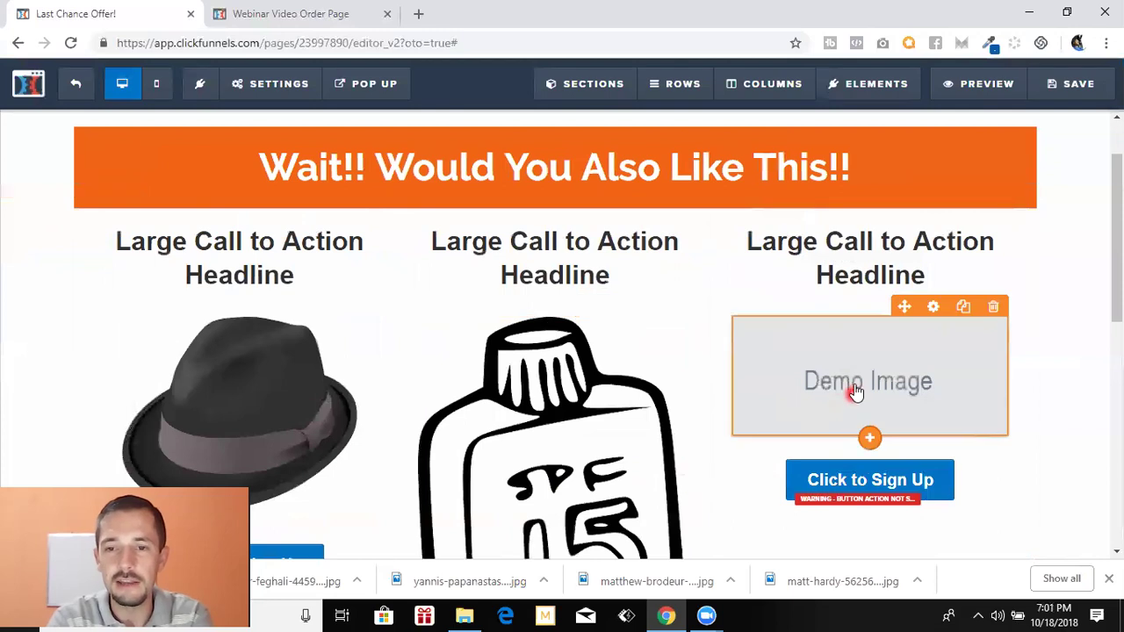
Replace the third column's demo image with the black sunglasses picture from the image library
click(856, 391)
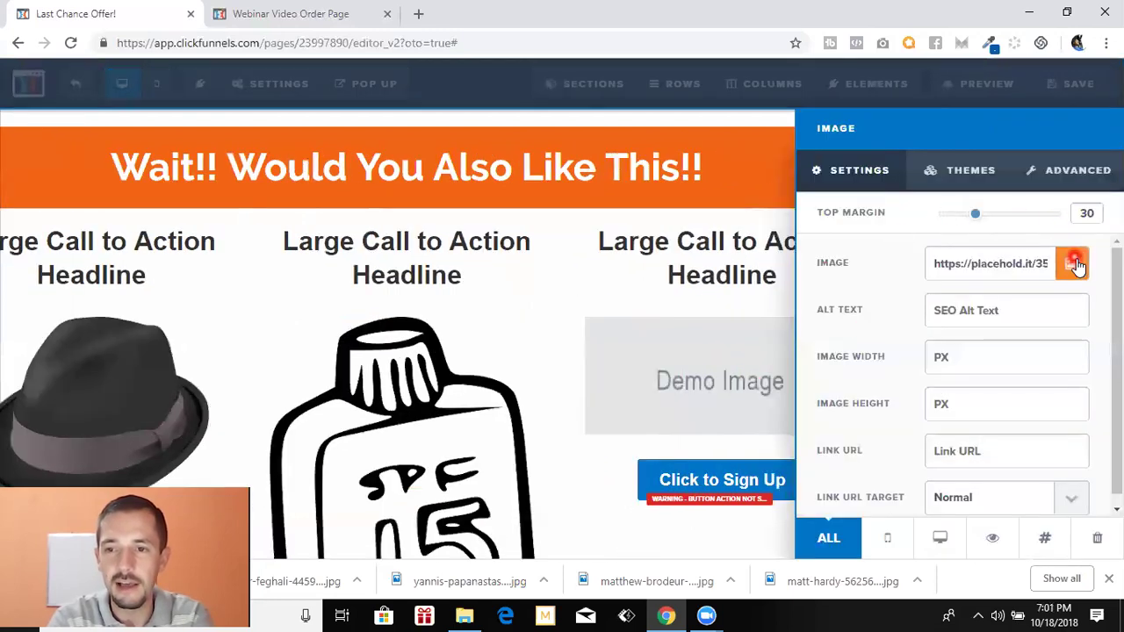
click(1058, 266)
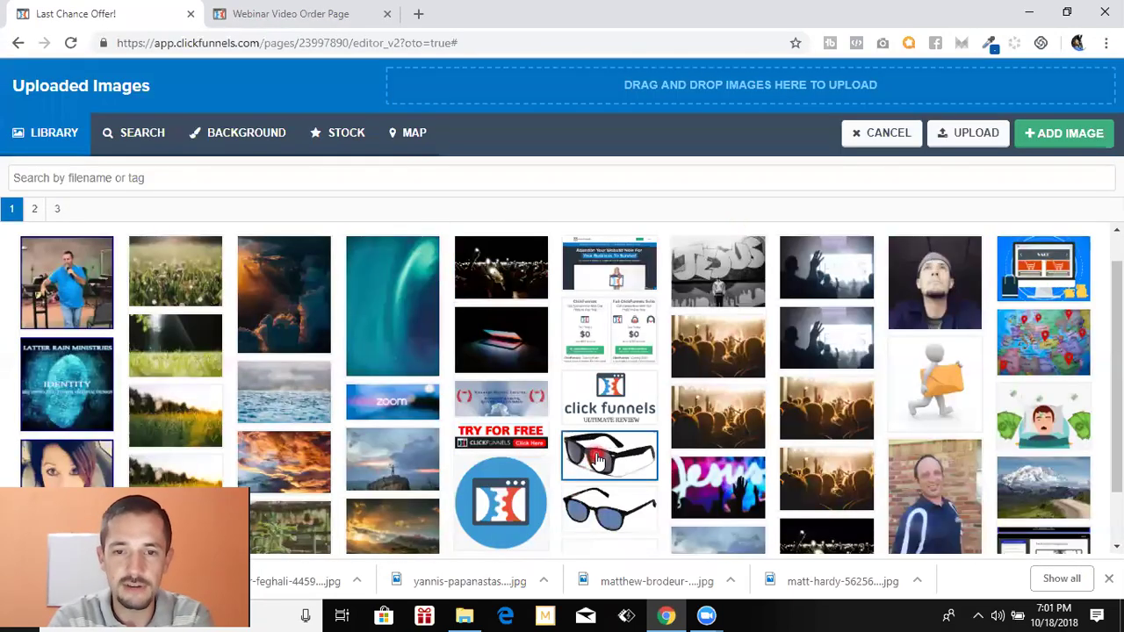
click(625, 465)
click(1050, 133)
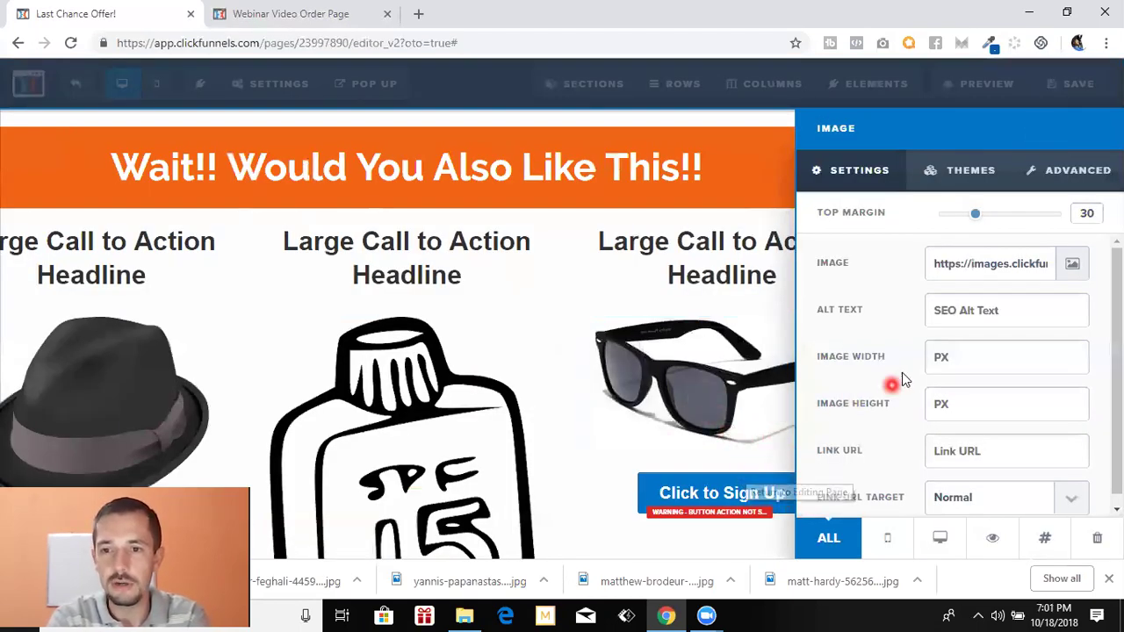
click(787, 301)
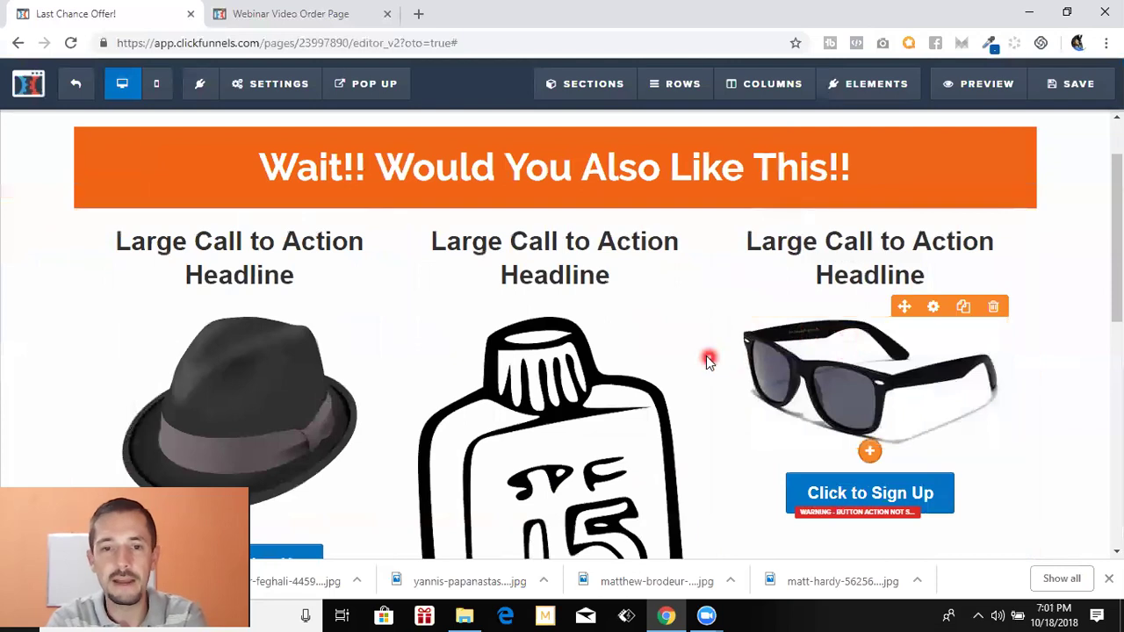
Set the width of the second column's sunscreen image to 100 px
scroll(693, 369, down, 2)
scroll(597, 351, up, 2)
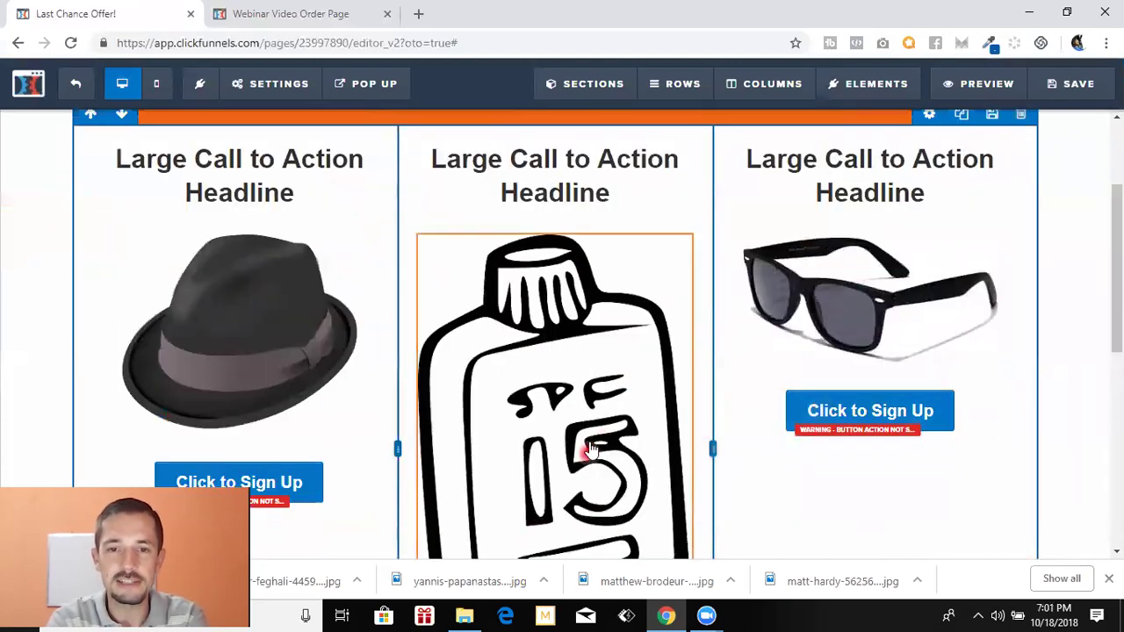
click(785, 393)
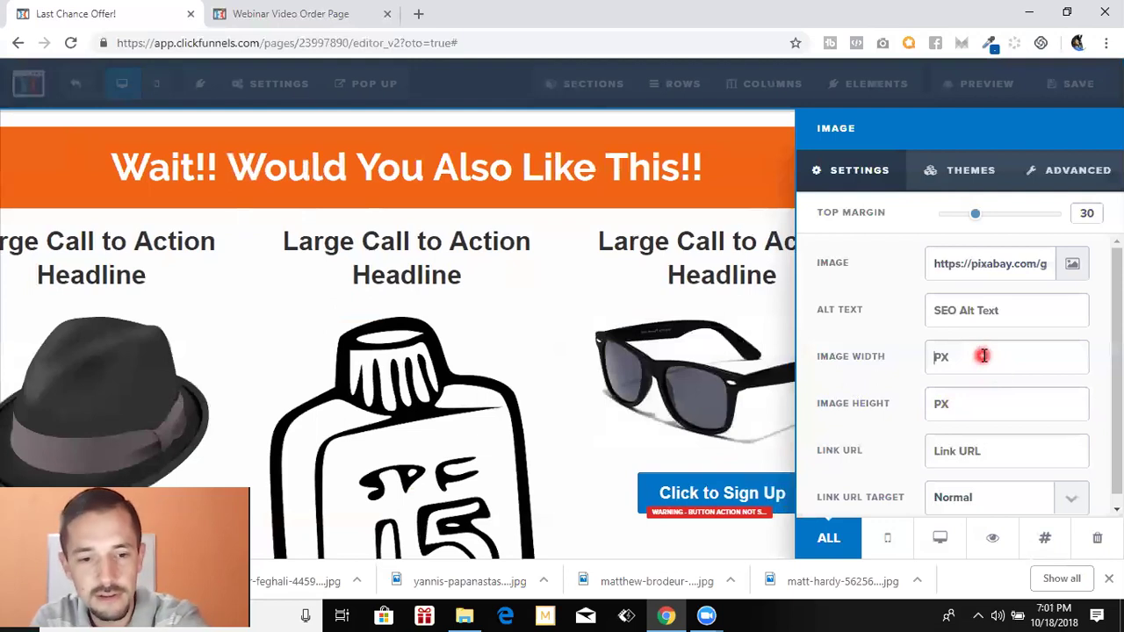
text(200)
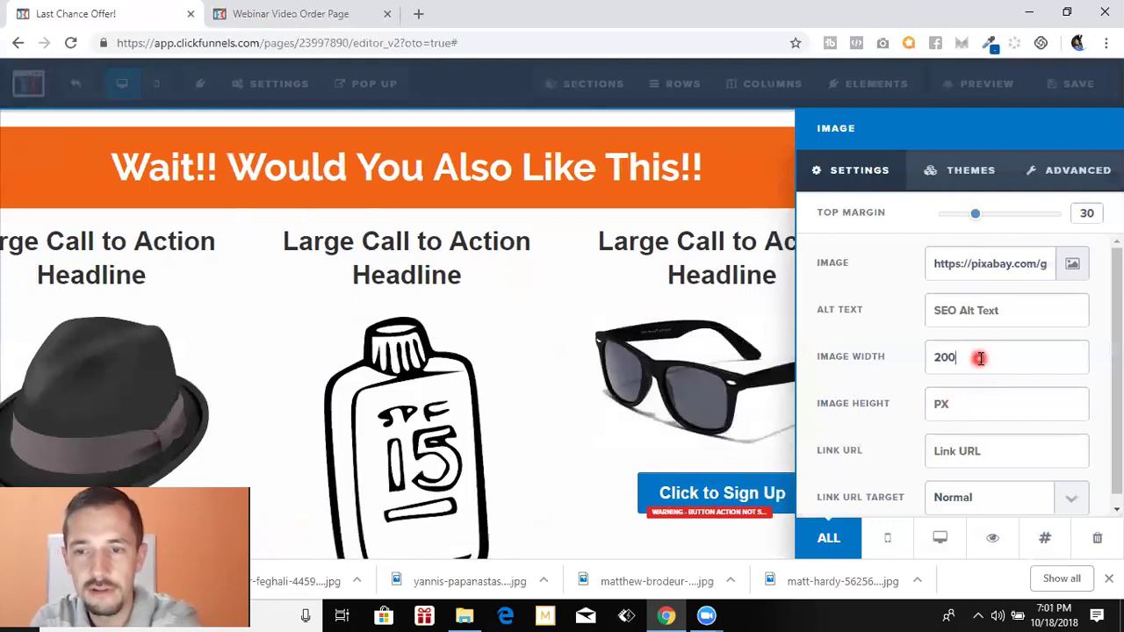
key(BackSpace)
key(BackSpace)
key(BackSpace)
text(80)
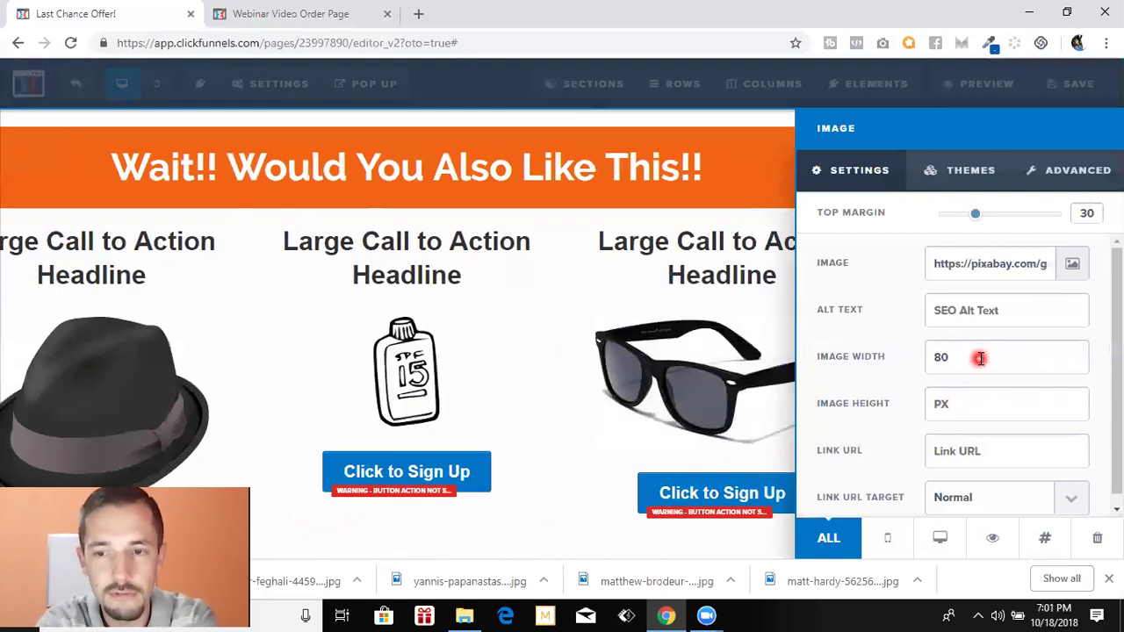
key(BackSpace)
key(BackSpace)
text(100)
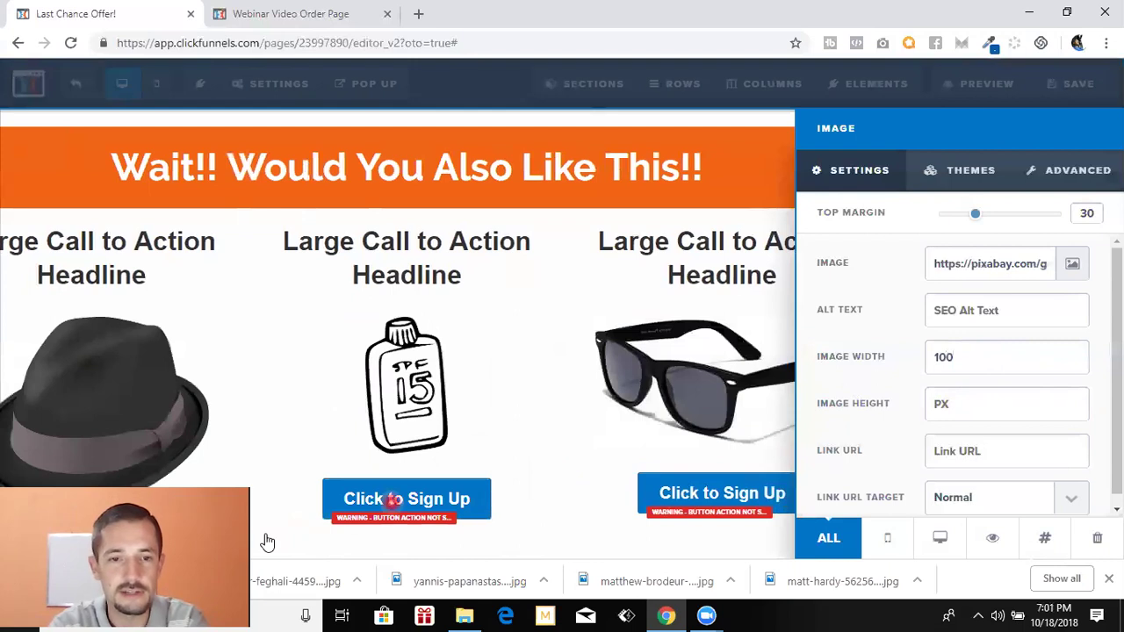
Set the width of the first column's hat image to 300 px
click(694, 386)
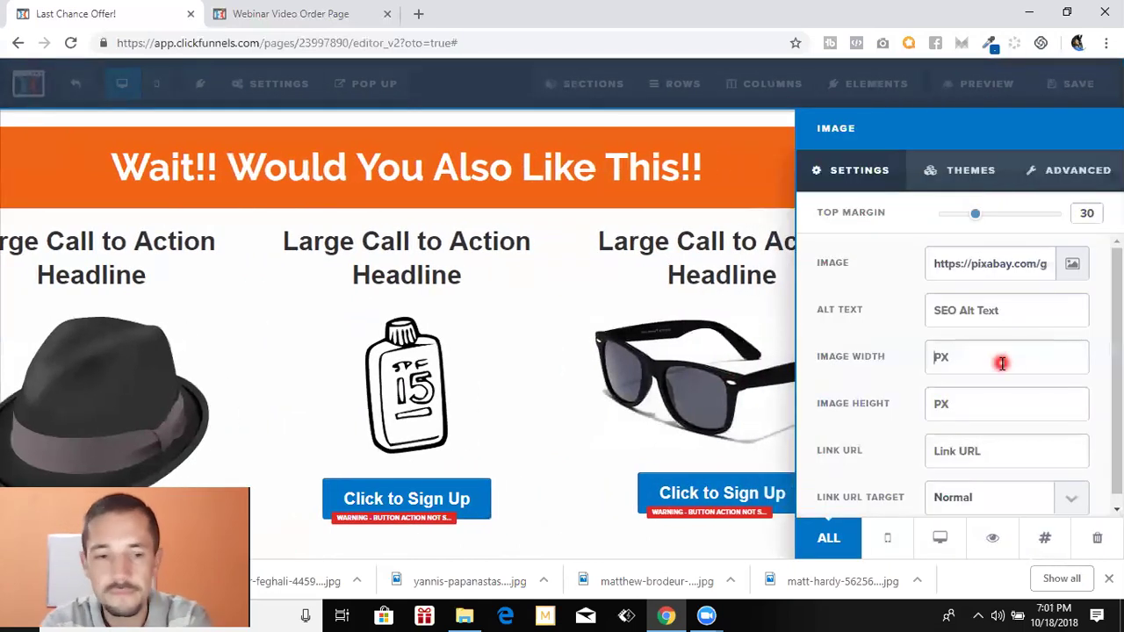
text(100)
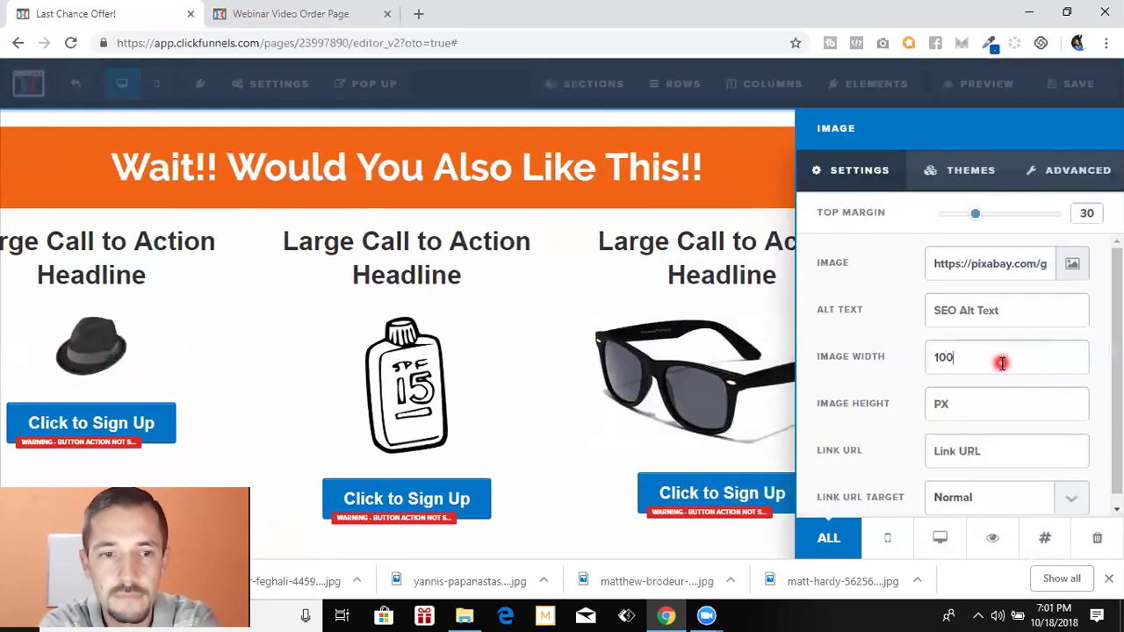
key(BackSpace)
key(BackSpace)
key(BackSpace)
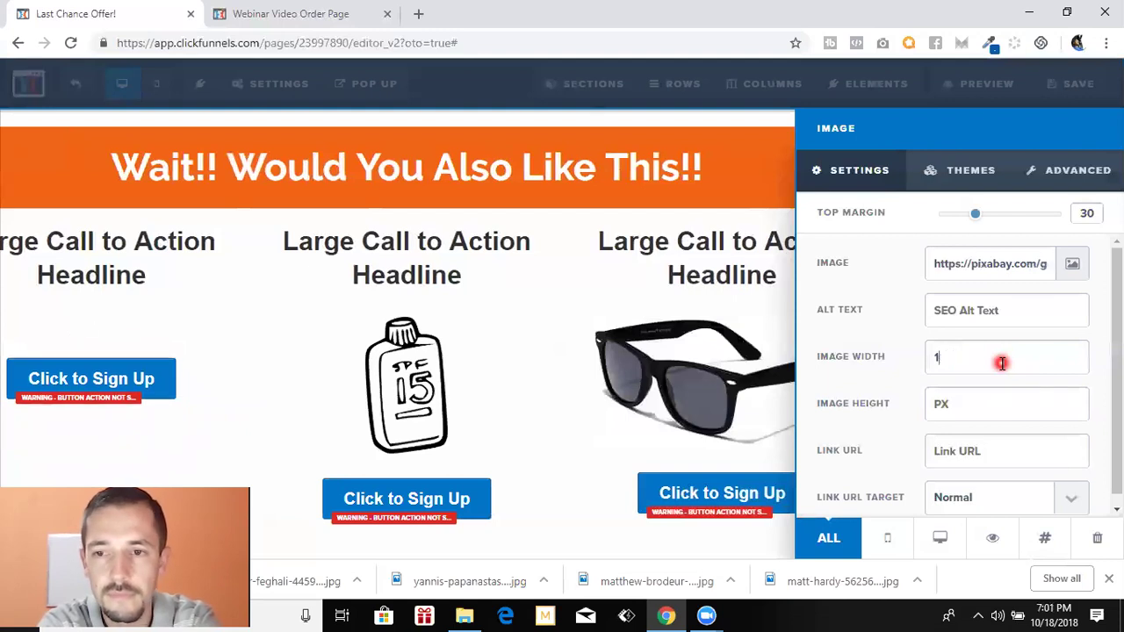
text(300)
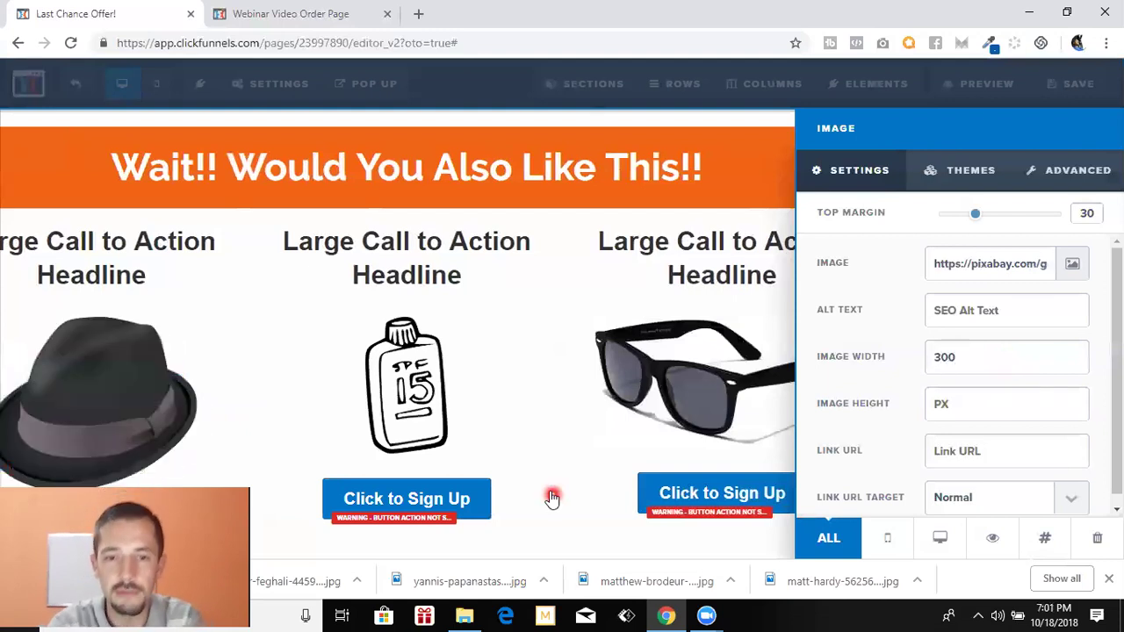
click(629, 500)
Set the action of the button below the hat to "1-Click-Upsell - Hat"
scroll(464, 416, down, 2)
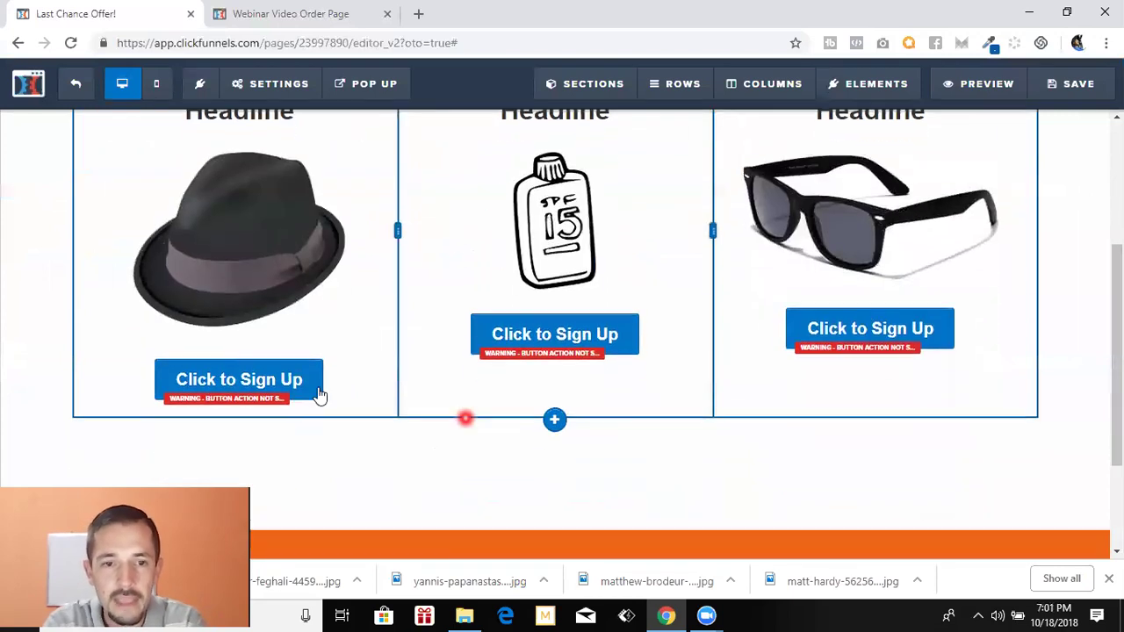
click(228, 380)
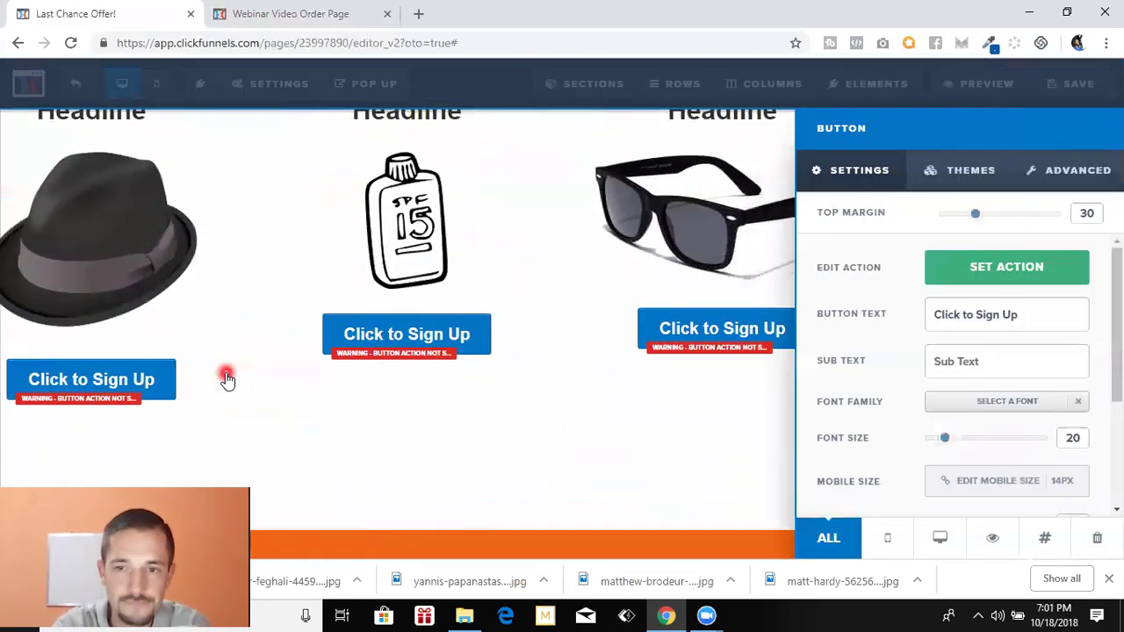
click(1008, 268)
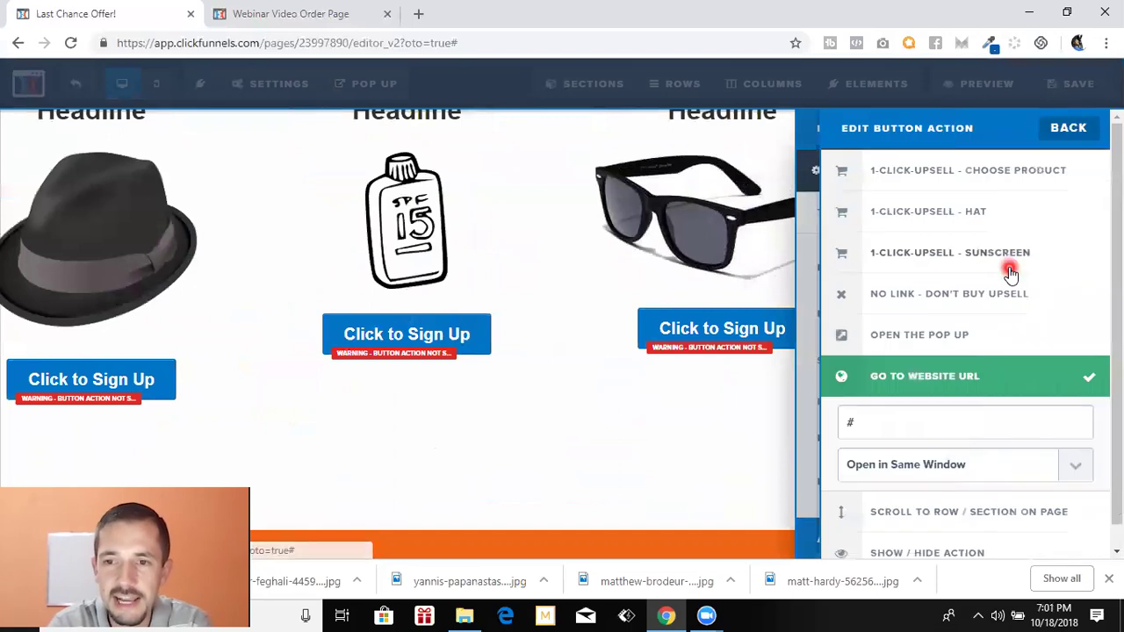
click(970, 213)
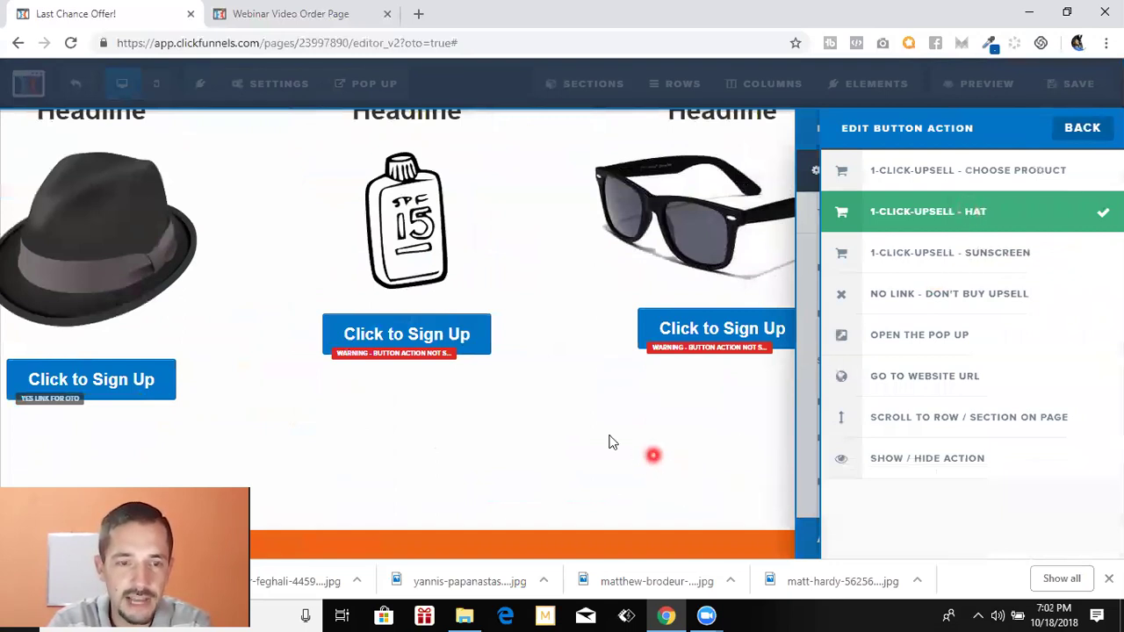
Add a sub-headline between the hat image and its button, and change its text to "30$"
click(488, 398)
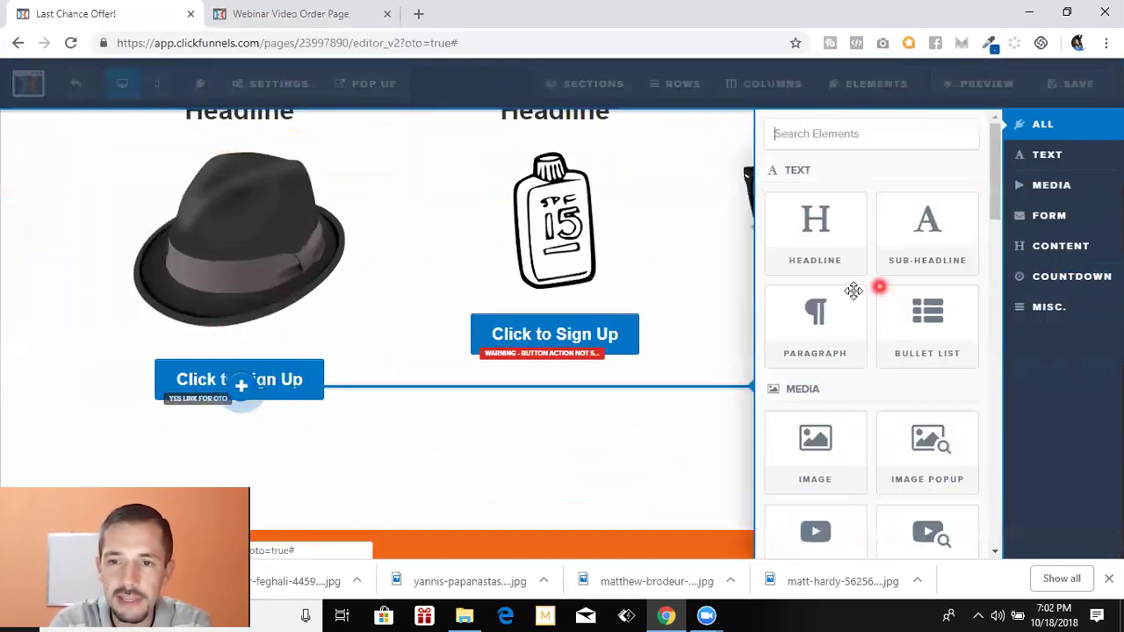
click(927, 230)
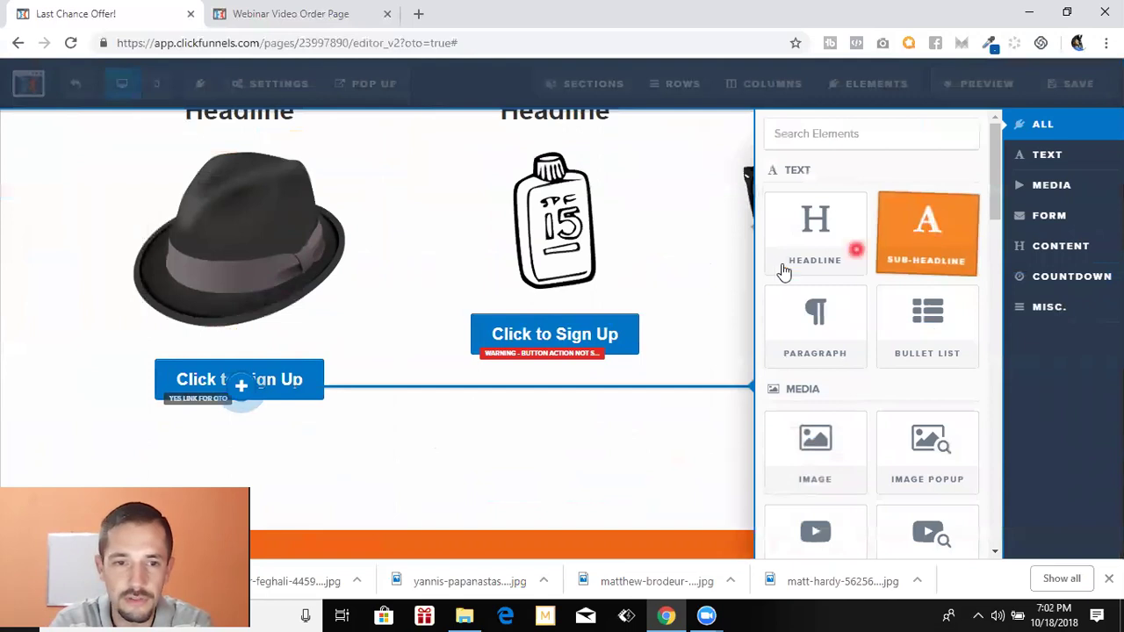
click(239, 381)
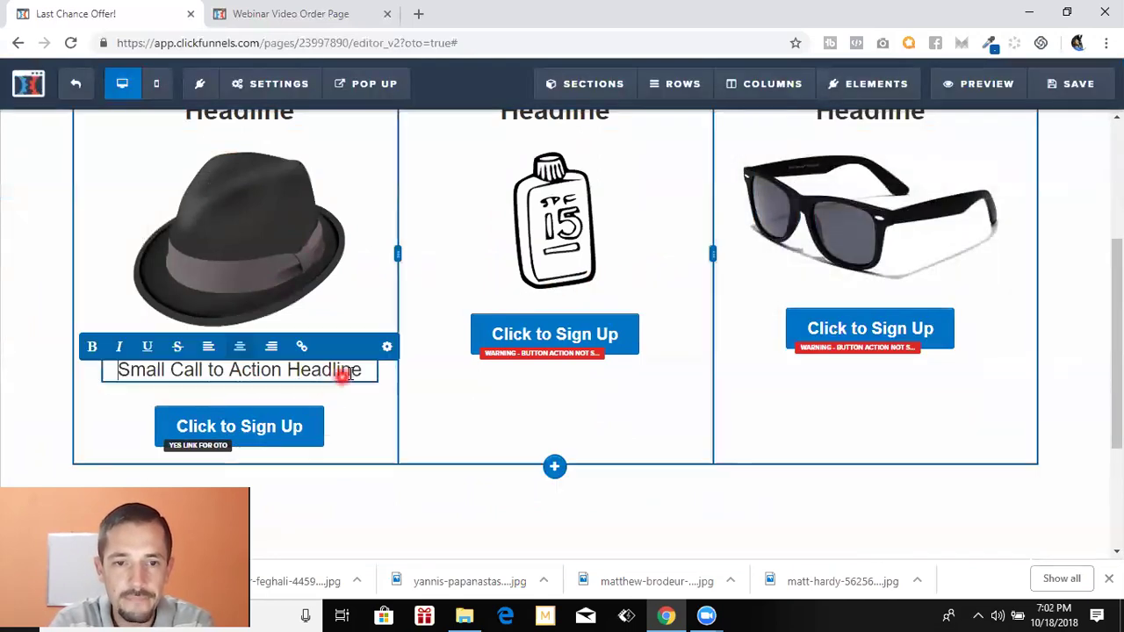
triple_click(351, 372)
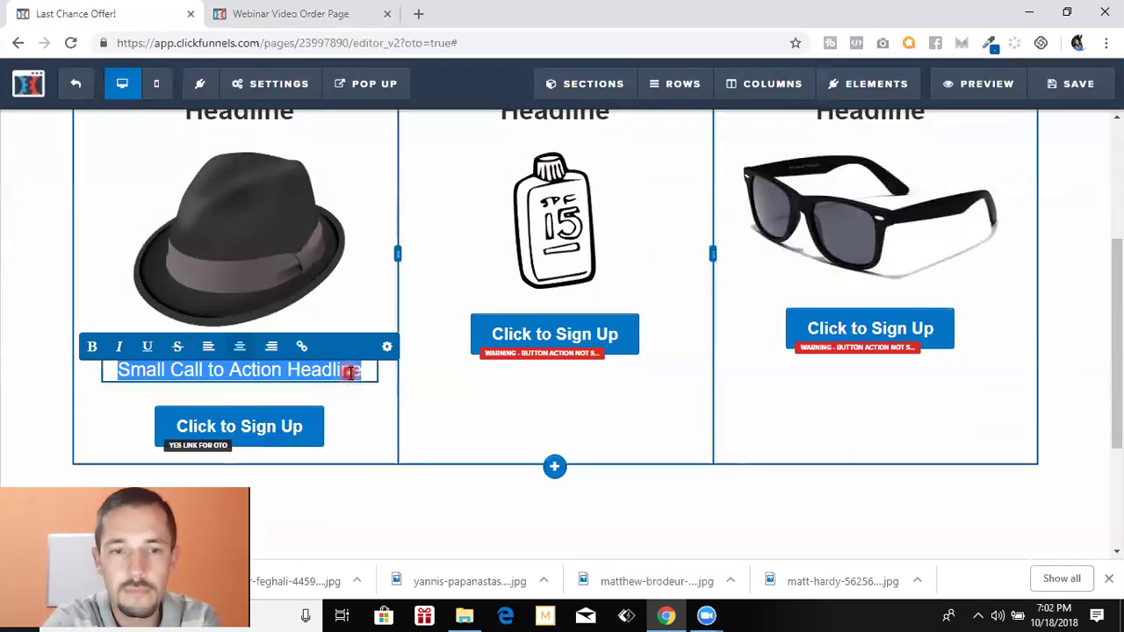
key(BackSpace)
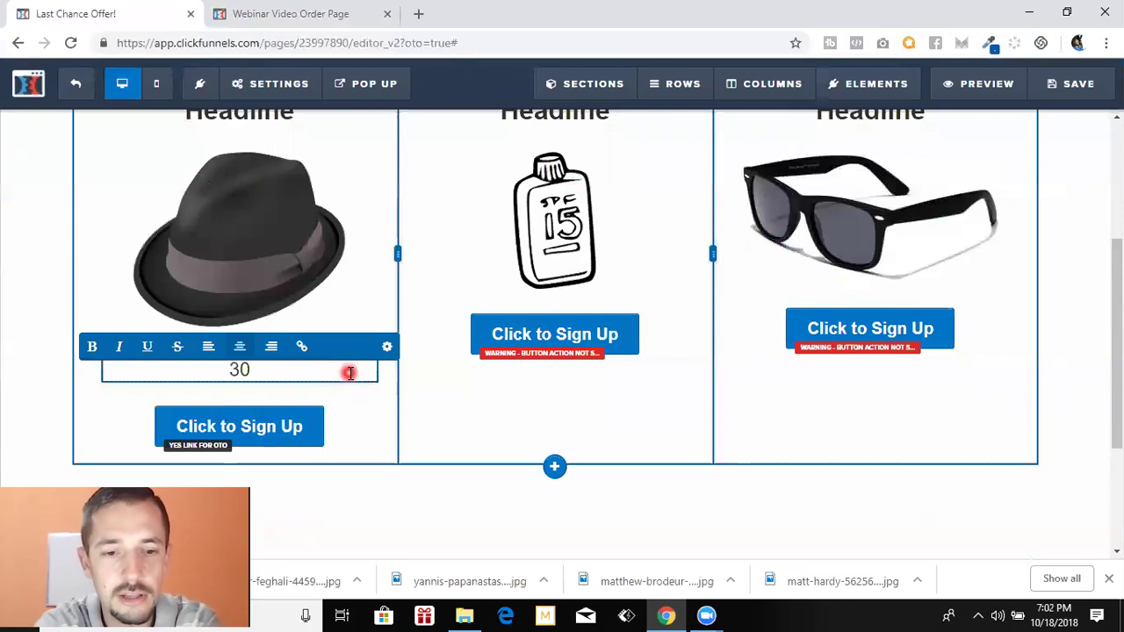
click(586, 341)
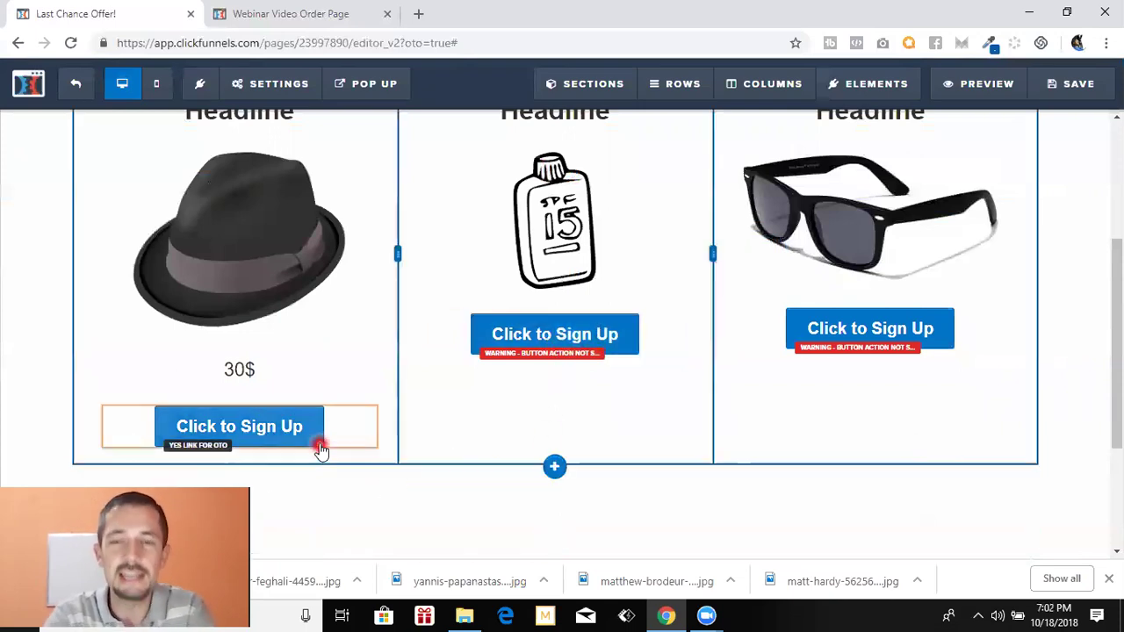
click(320, 494)
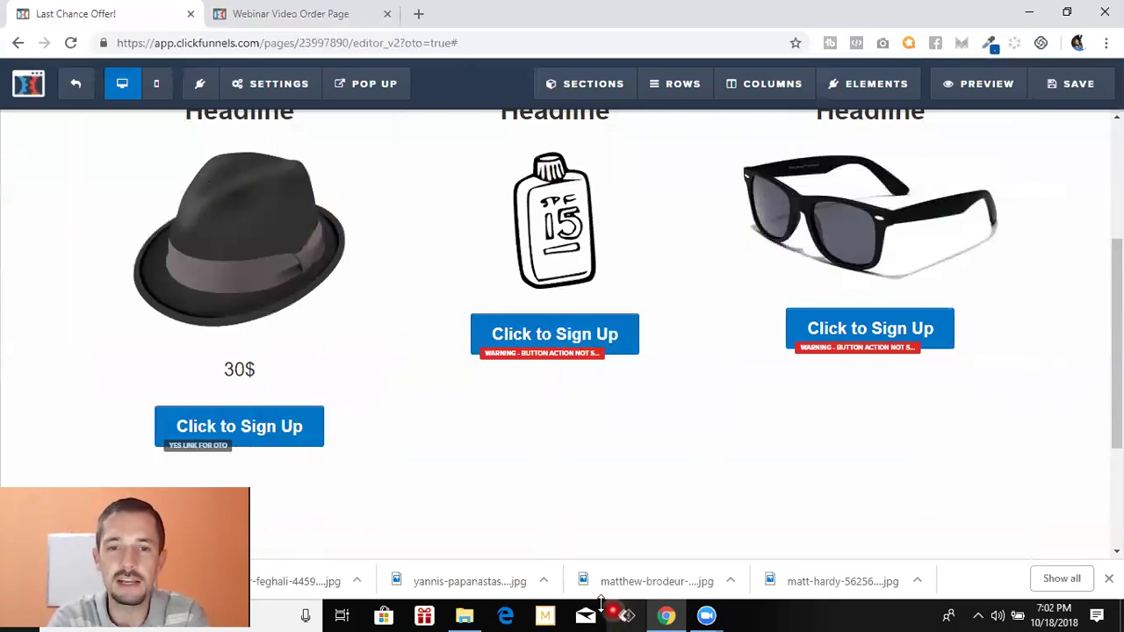
Set the action of the button below the sunscreen to "1-Click-Upsell - Sunscreen"
click(544, 335)
click(619, 307)
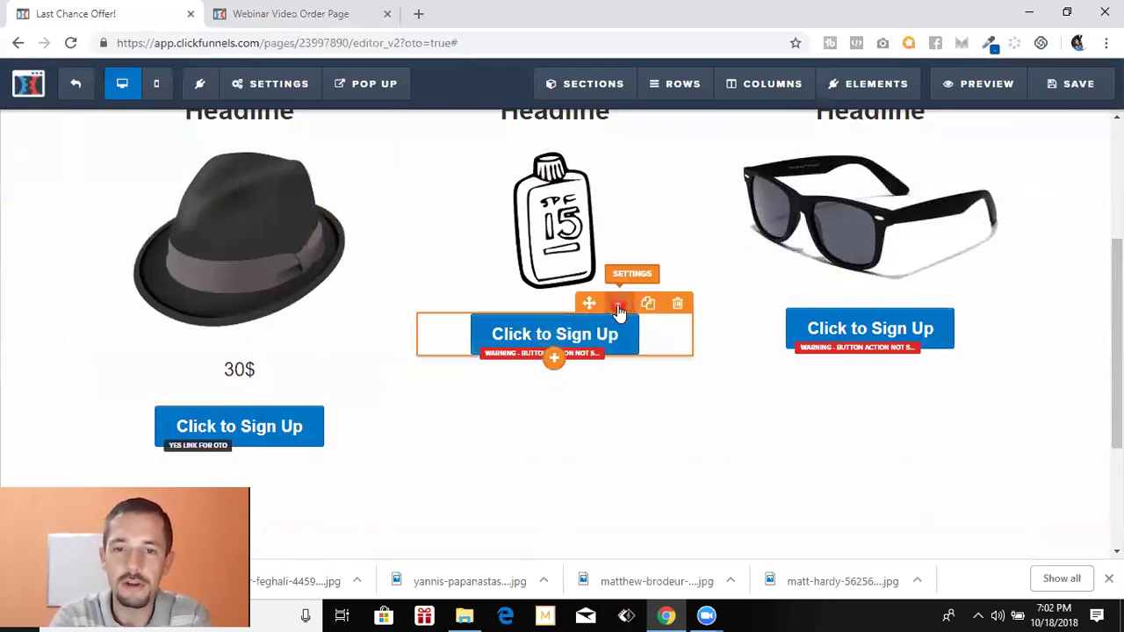
click(619, 348)
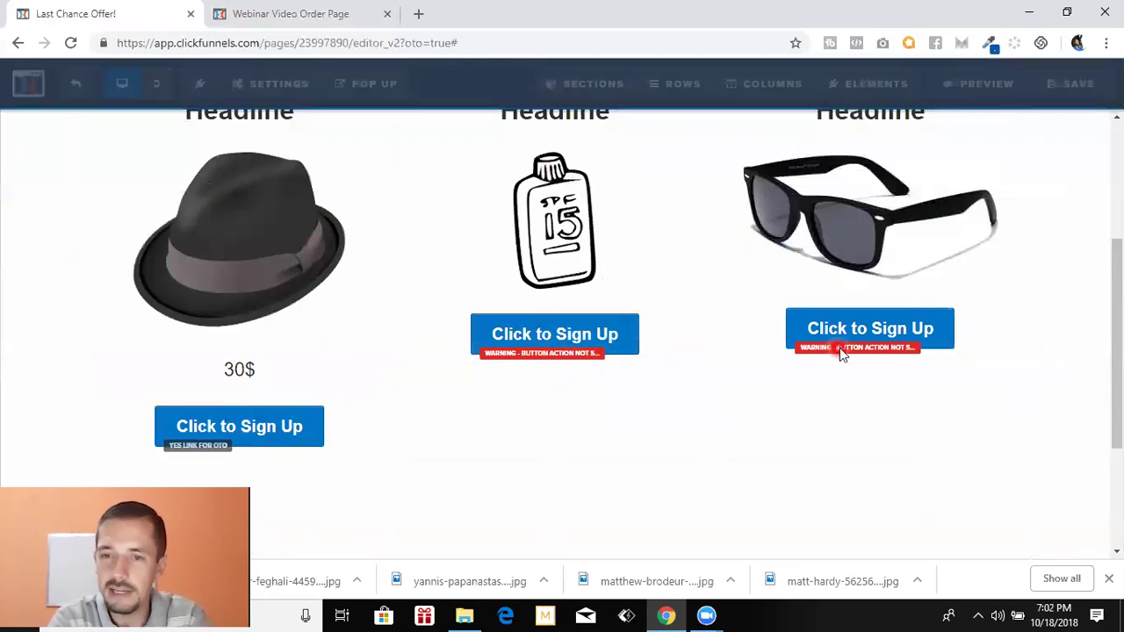
click(937, 318)
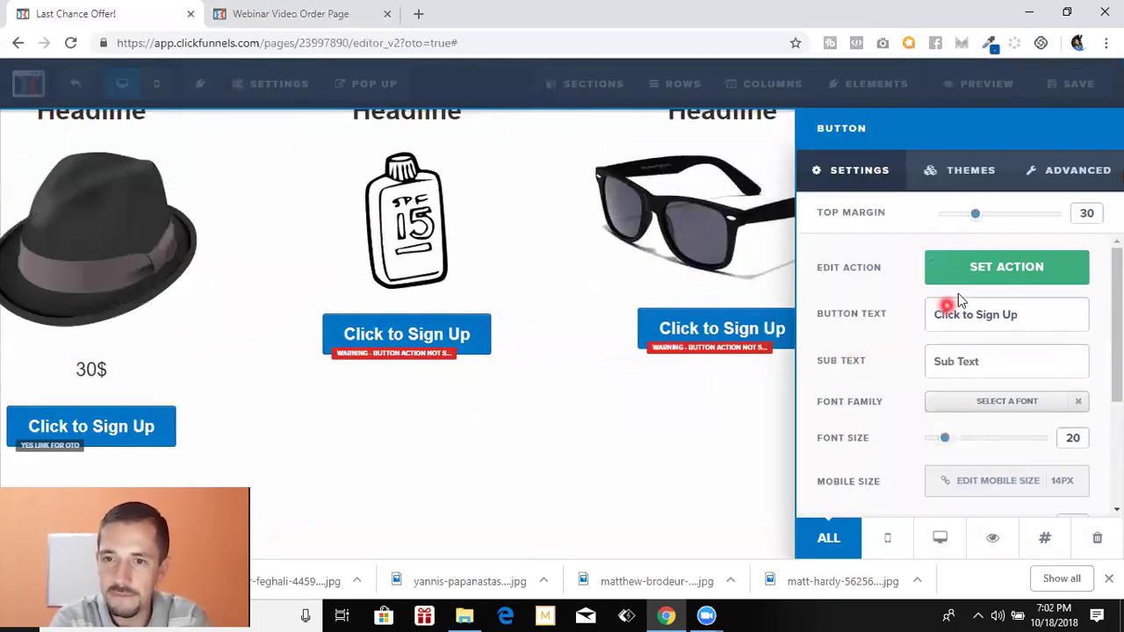
click(1006, 276)
click(1009, 252)
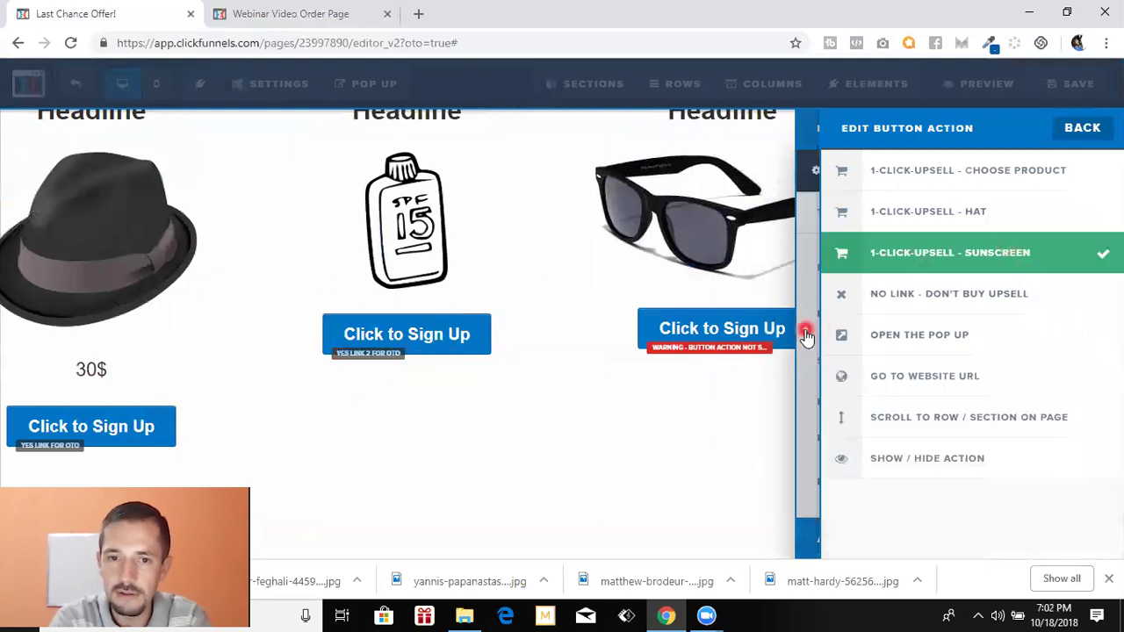
click(806, 333)
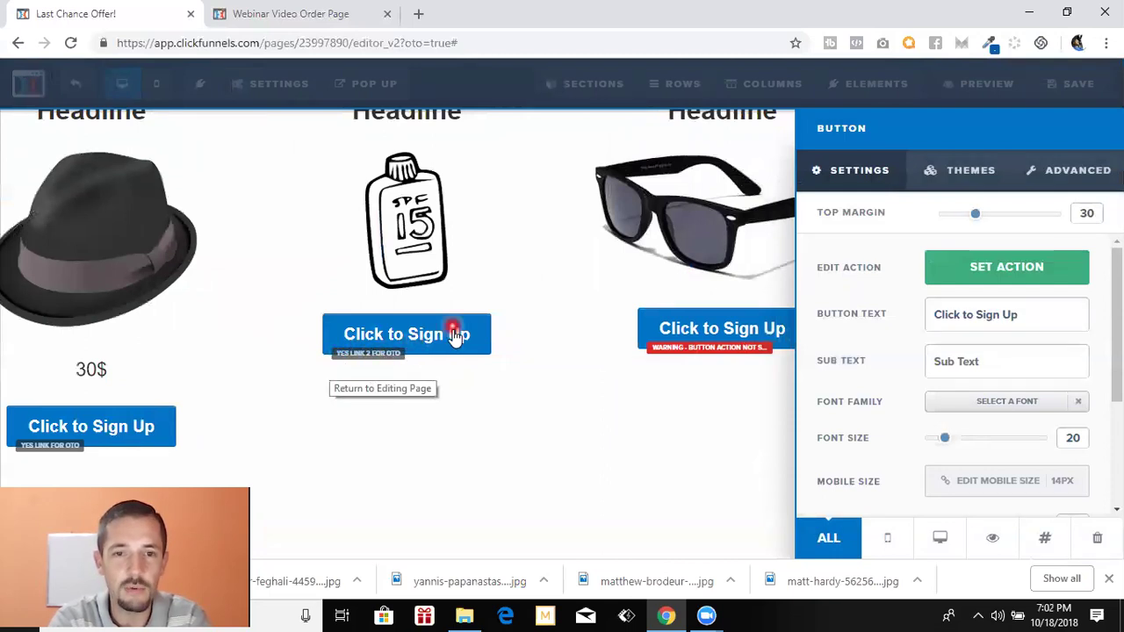
Duplicate the "30$" sub-headline, change the copy's text to "40$", and move it between the sunscreen image and its button
click(91, 371)
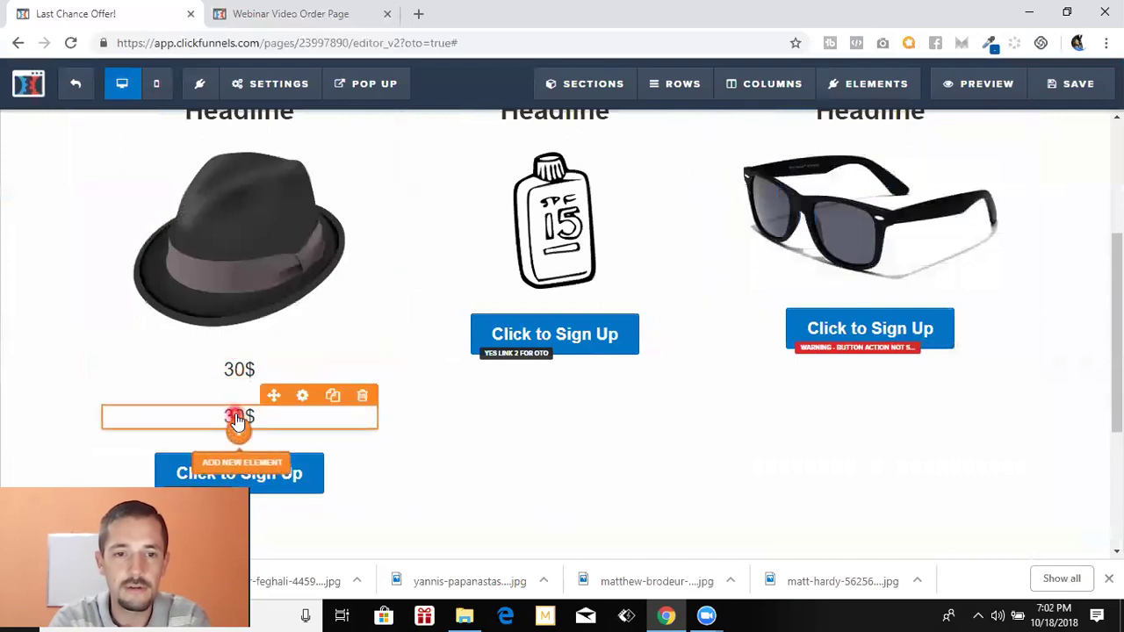
double_click(237, 419)
click(296, 426)
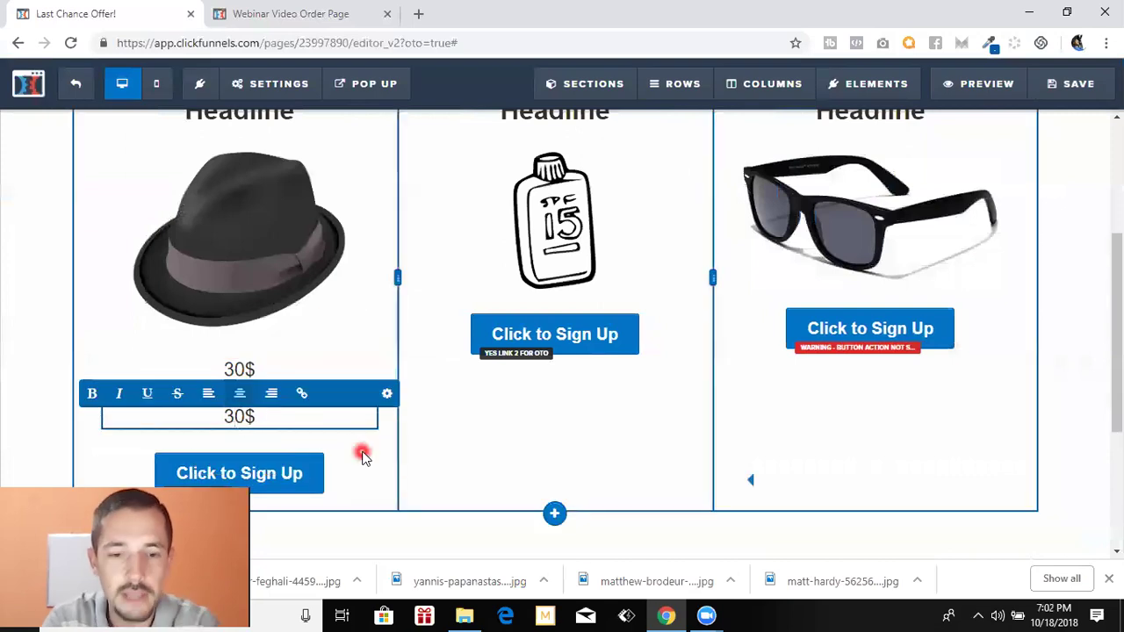
click(364, 457)
mouse_move(303, 419)
mouse_down()
mouse_move(495, 384)
mouse_move(552, 356)
mouse_move(555, 307)
mouse_up()
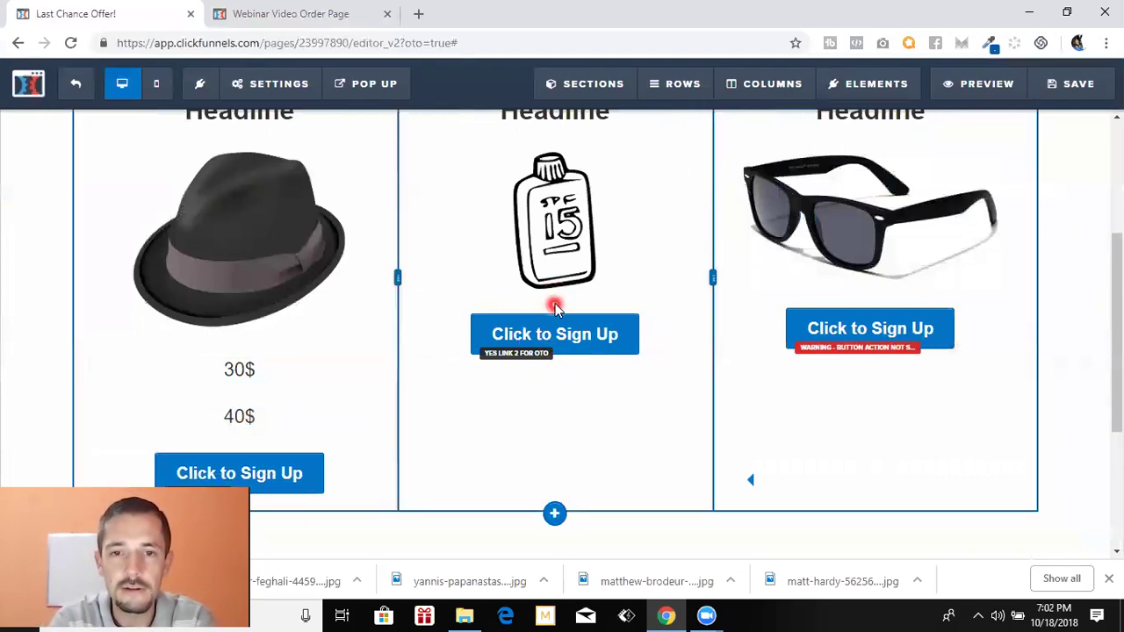
drag(281, 420, 618, 327)
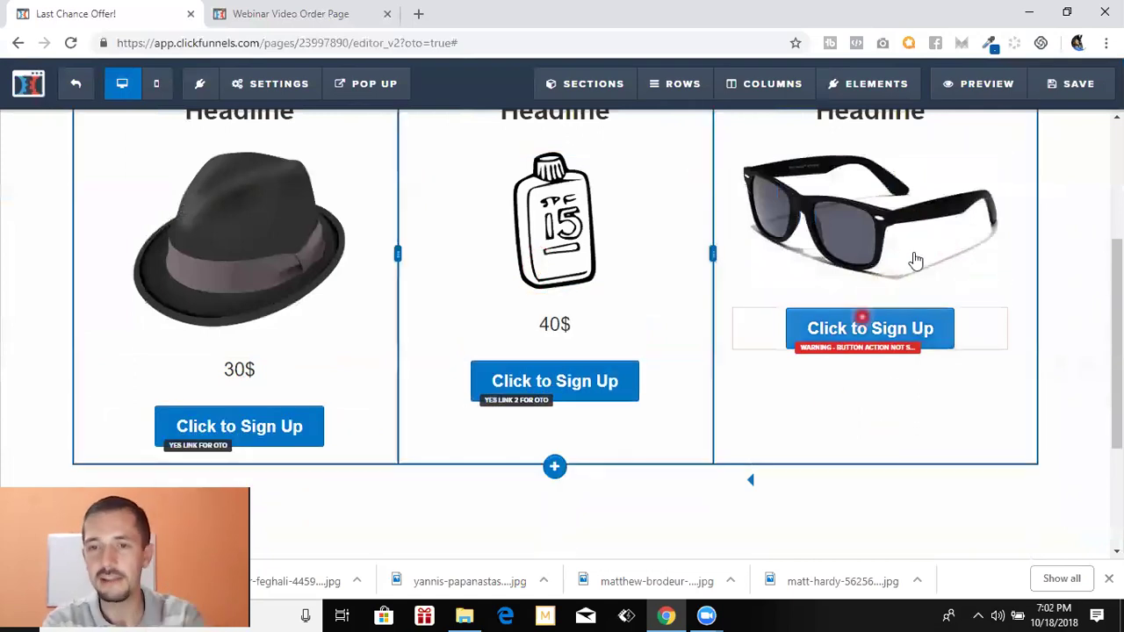
Delete the sunglasses image, the headline and the button from the third column
scroll(913, 318, up, 2)
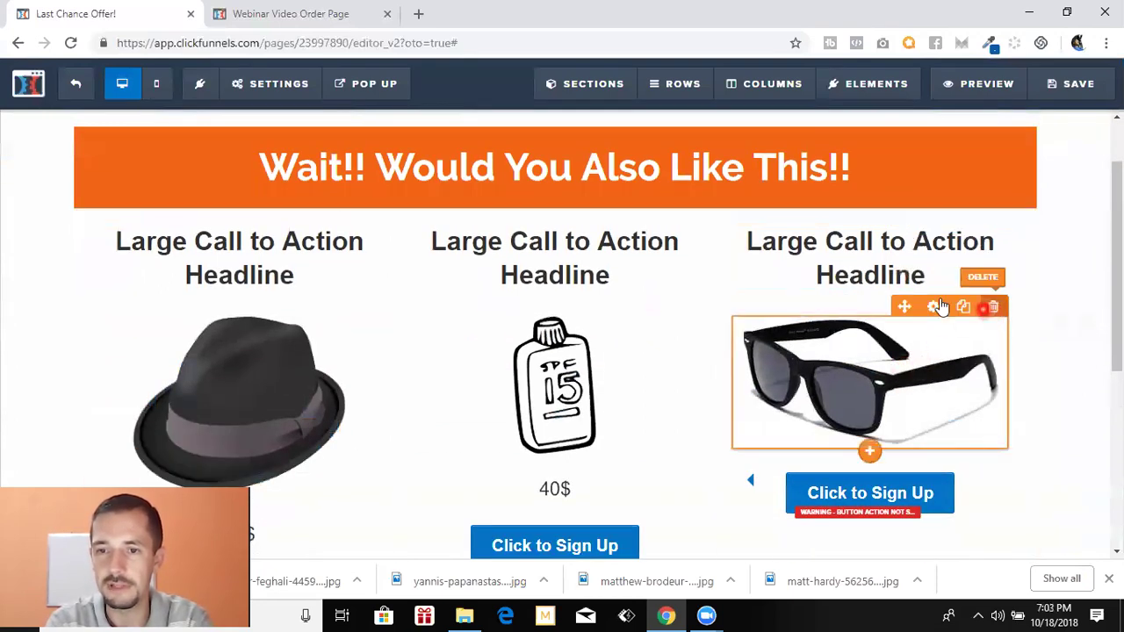
click(993, 306)
click(643, 134)
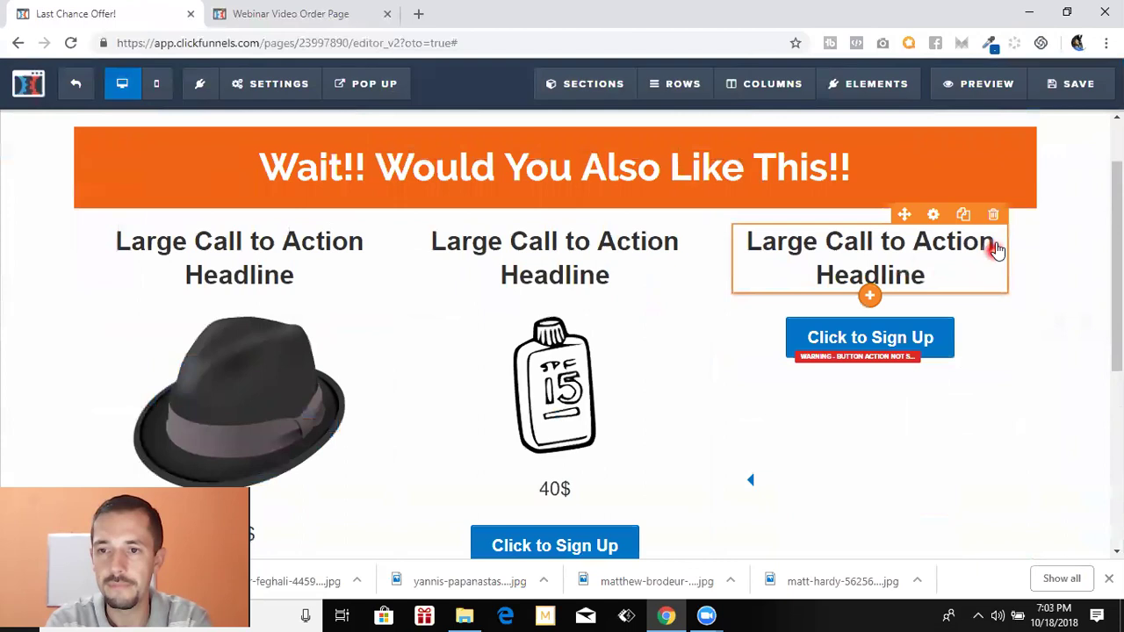
click(993, 216)
click(642, 135)
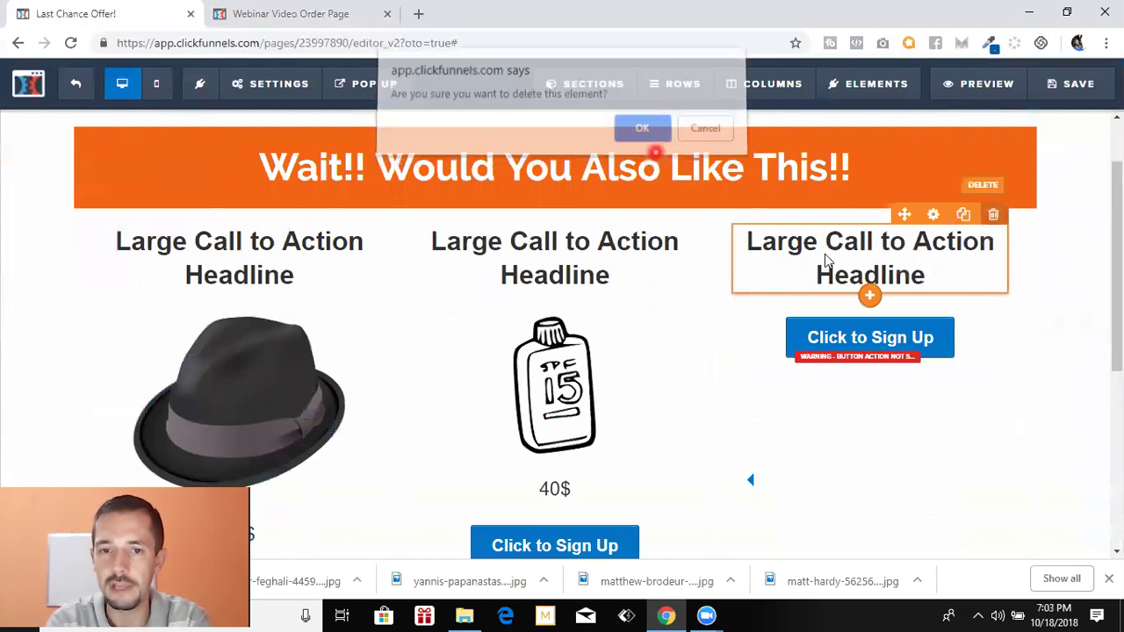
click(993, 239)
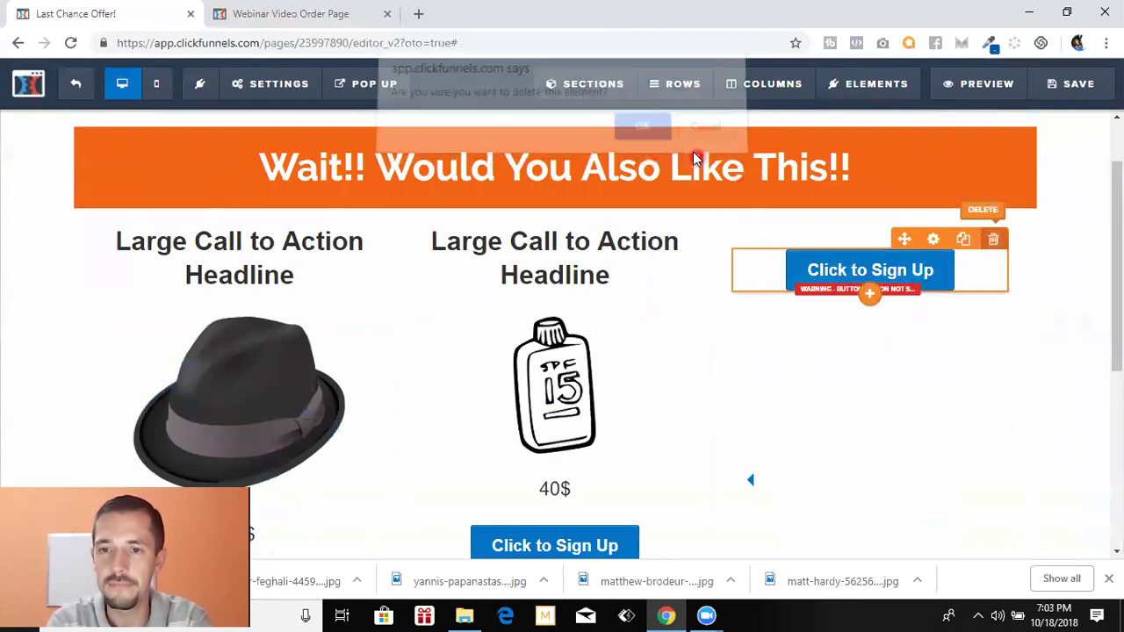
click(650, 140)
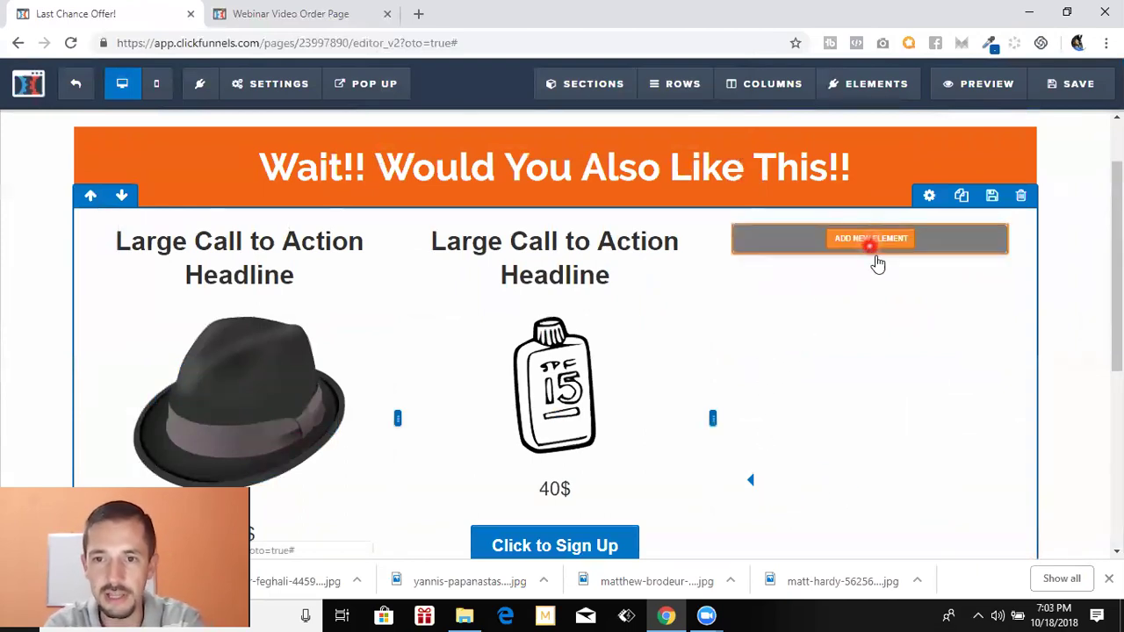
Narrow the empty third column and widen the hat column so the hat and sunscreen fill most of the row
click(874, 255)
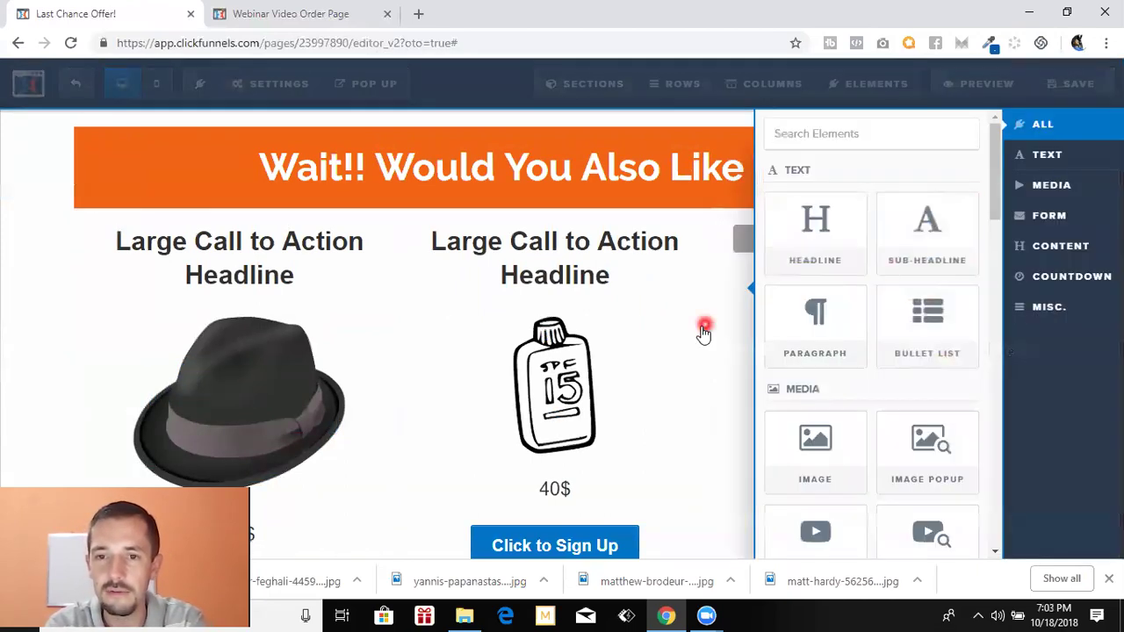
click(721, 323)
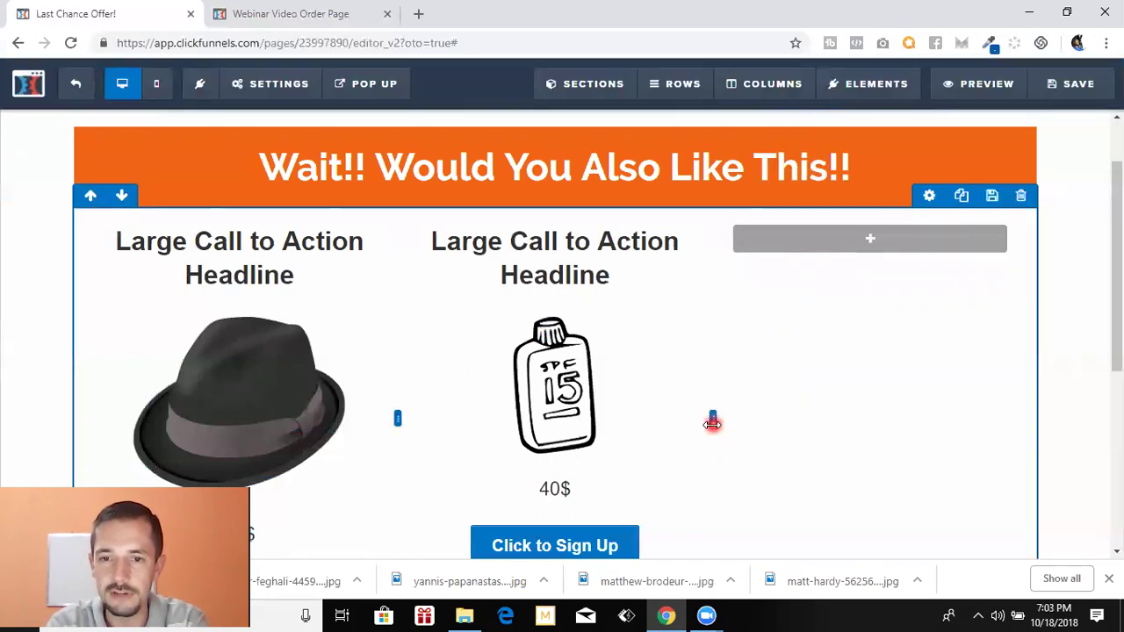
drag(843, 416, 1010, 406)
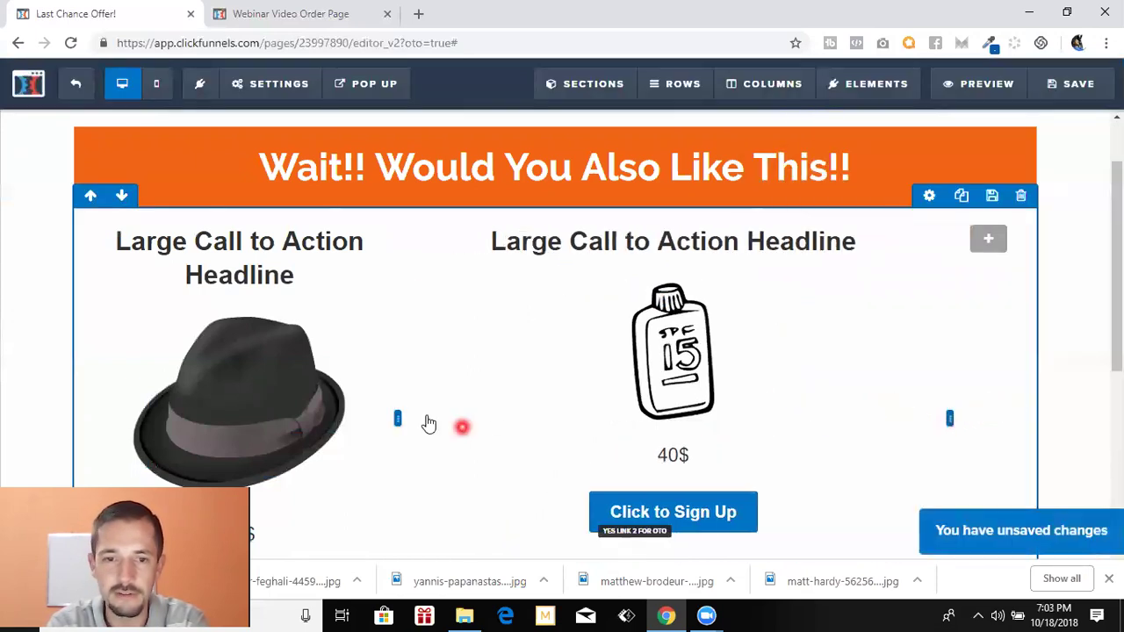
drag(400, 413, 673, 431)
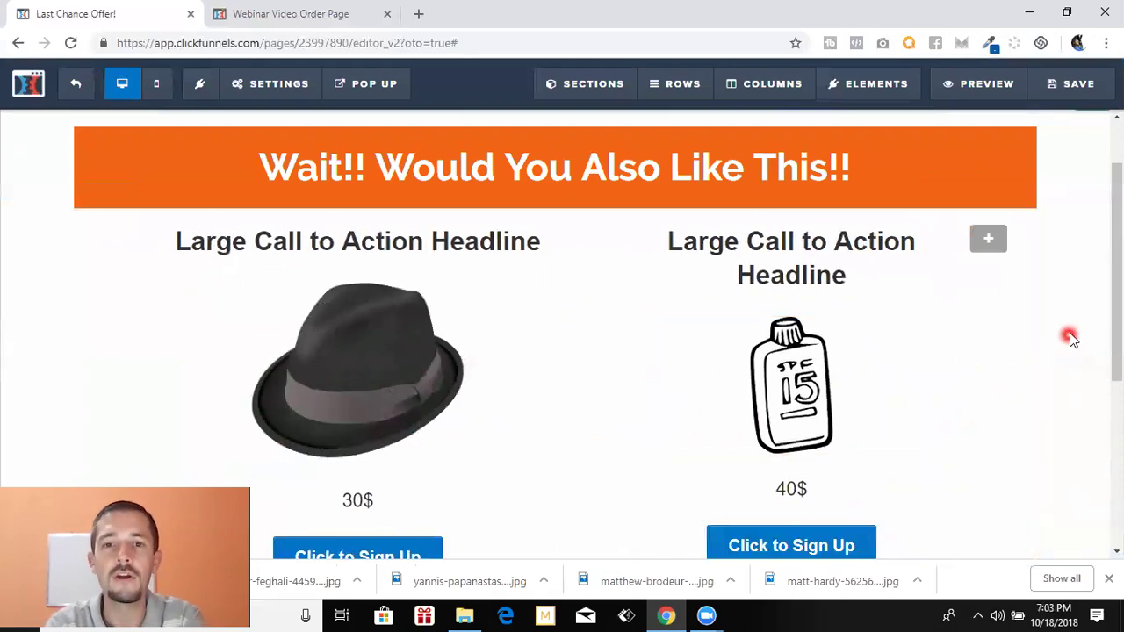
Add a one-column row below the product columns and place a sub-headline in it
scroll(1068, 338, down, 3)
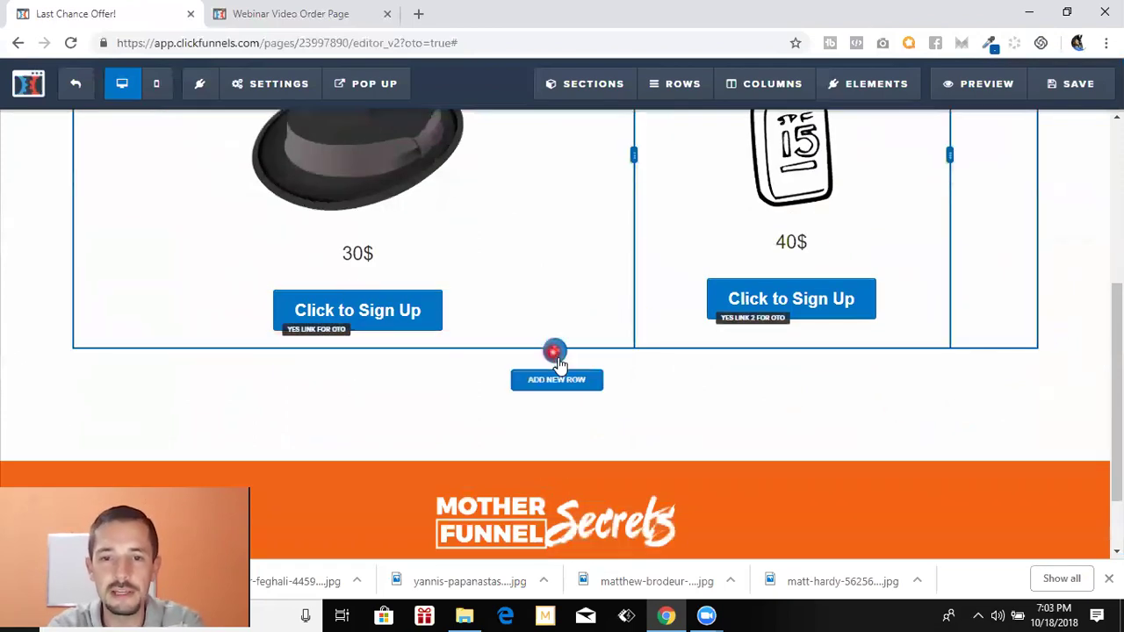
click(556, 353)
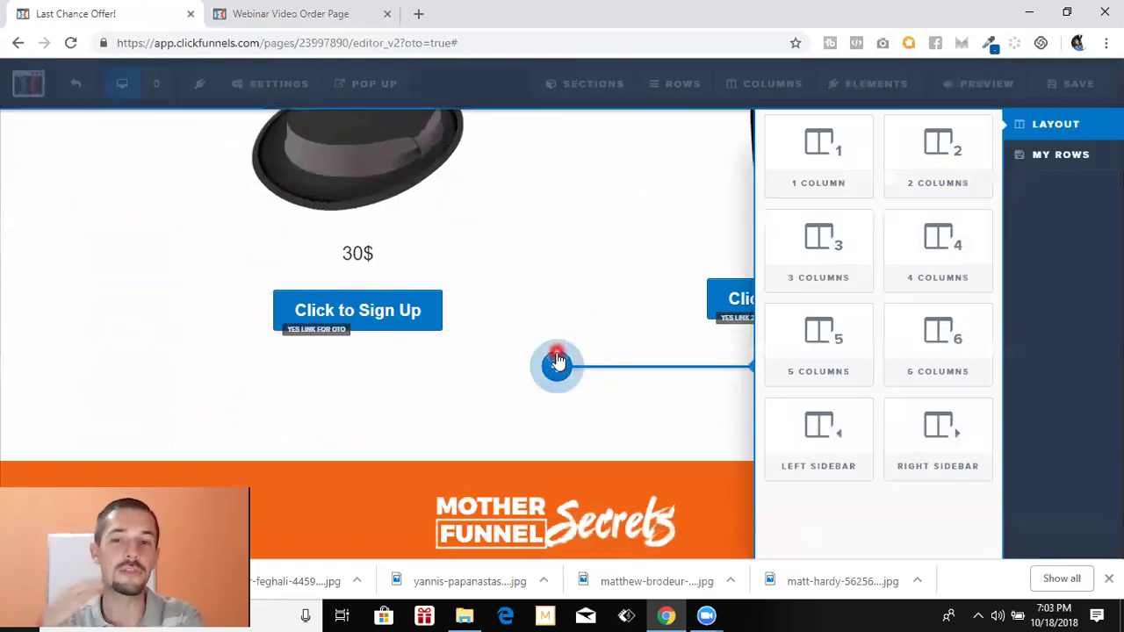
click(834, 191)
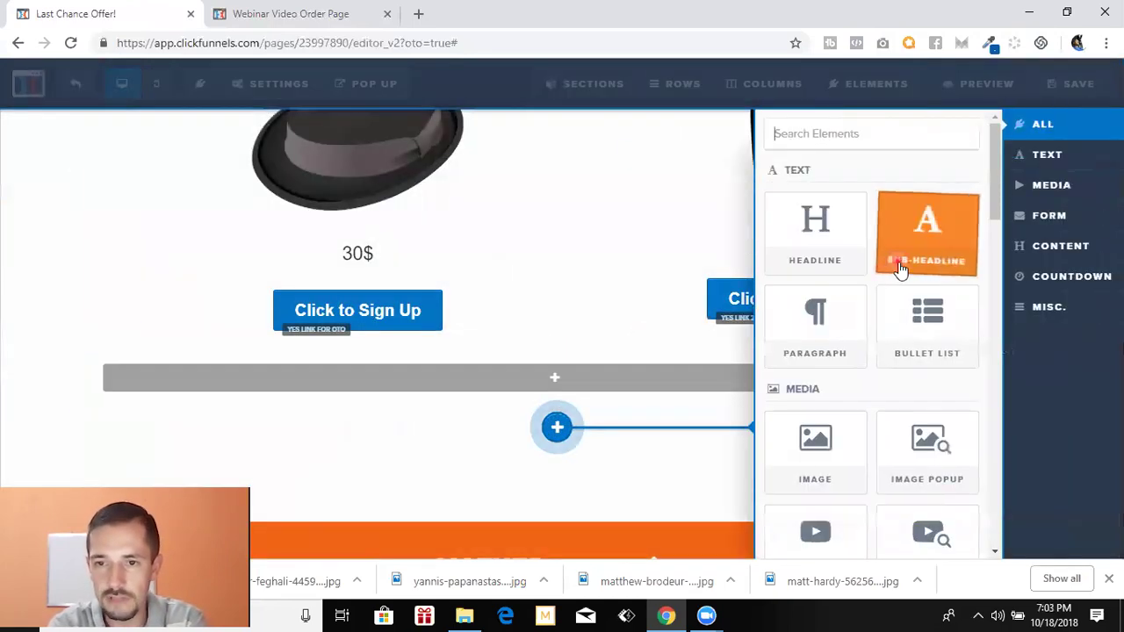
click(758, 352)
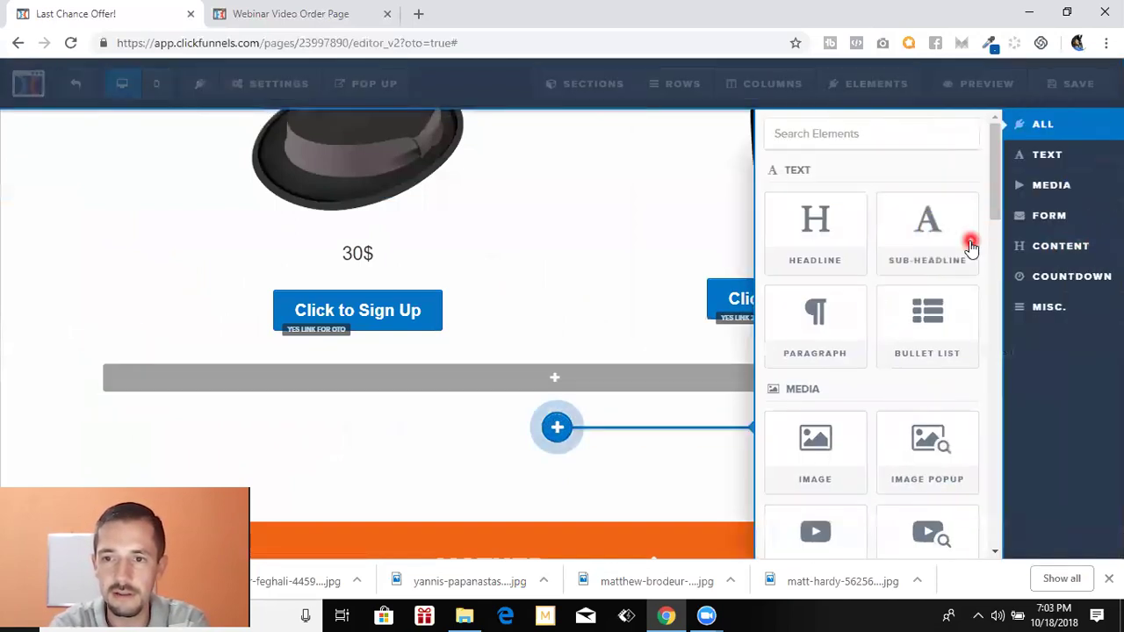
click(946, 243)
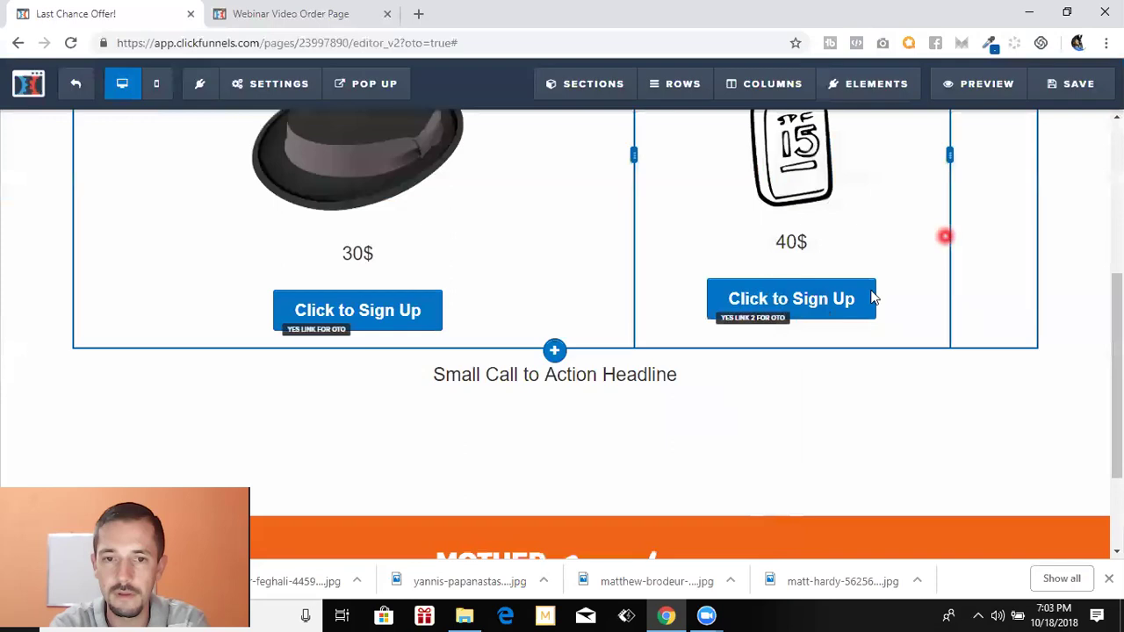
Change the text of the sub-headline below the products to "No Thanks I don't want"
click(663, 376)
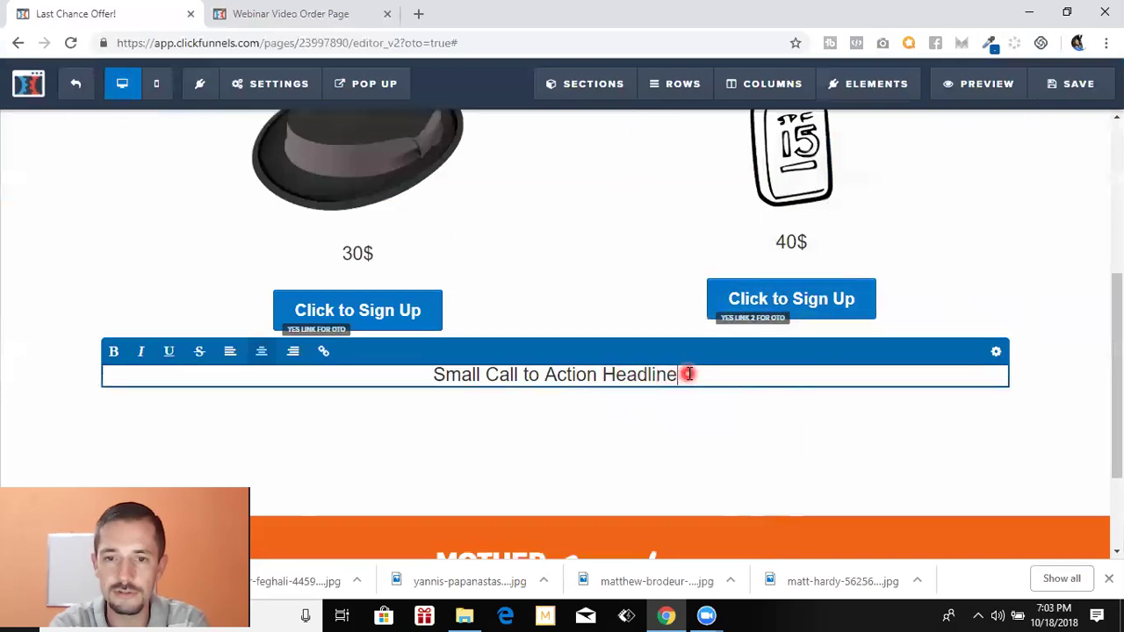
triple_click(687, 374)
text(No Thanks I dont w)
key(BackSpace)
key(BackSpace)
key(BackSpace)
text('t want)
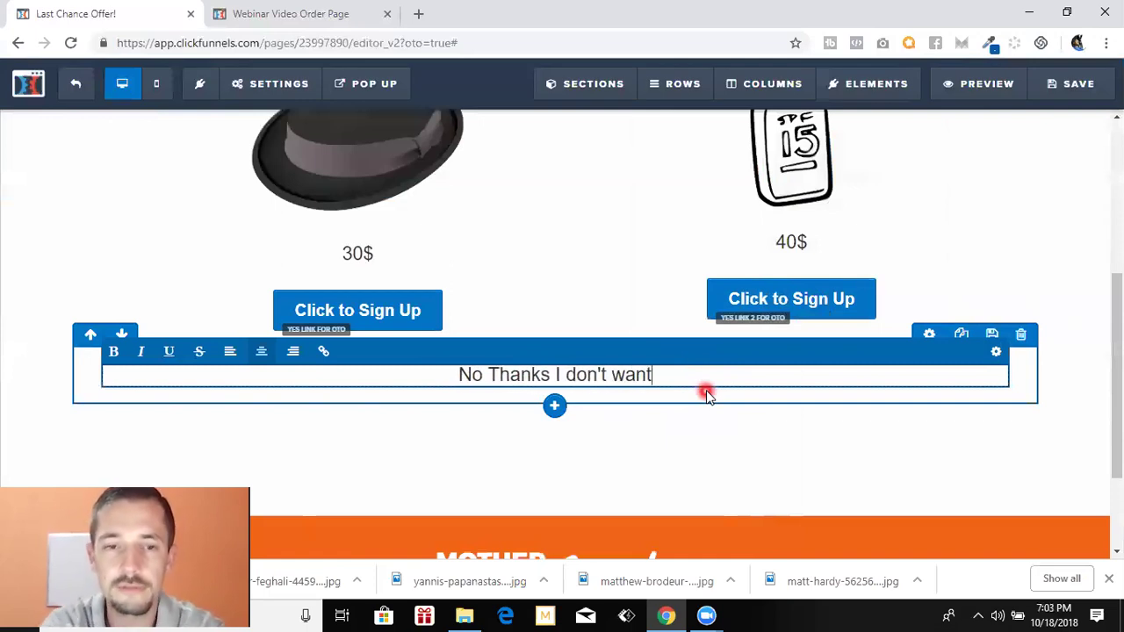
click(670, 422)
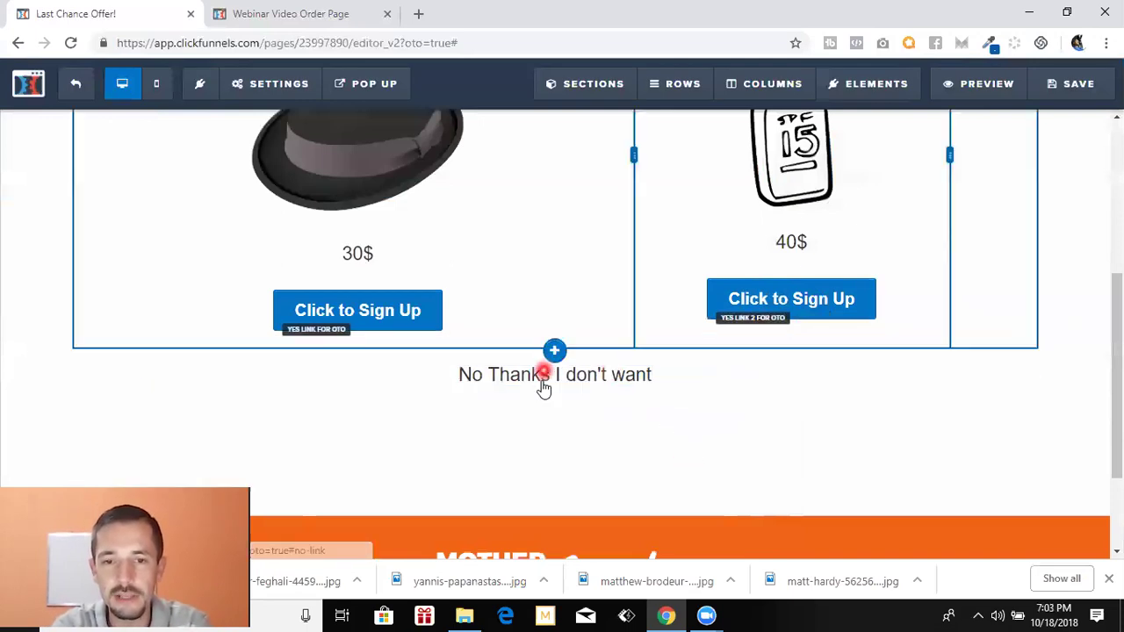
Add a button element directly below the "No Thanks I don't want" sub-headline
click(556, 407)
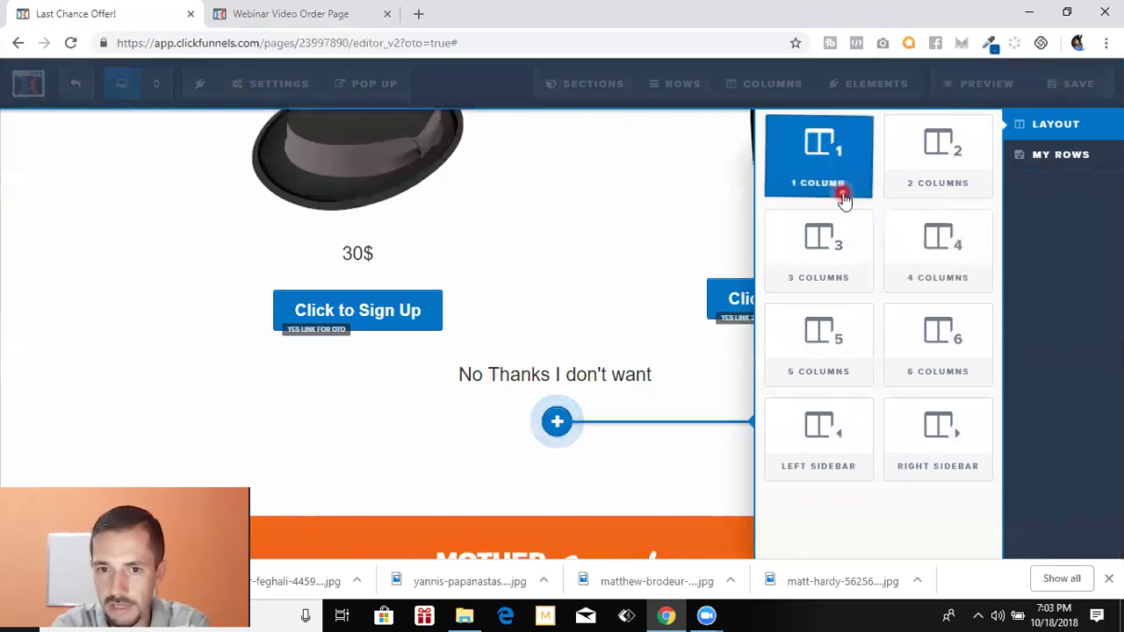
click(588, 372)
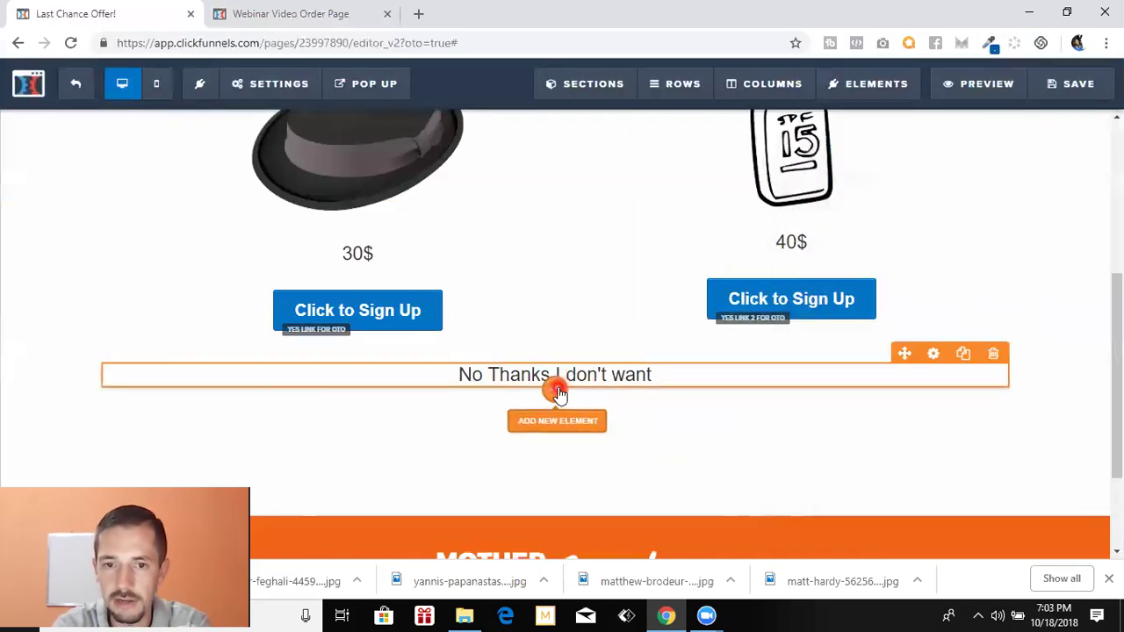
click(903, 351)
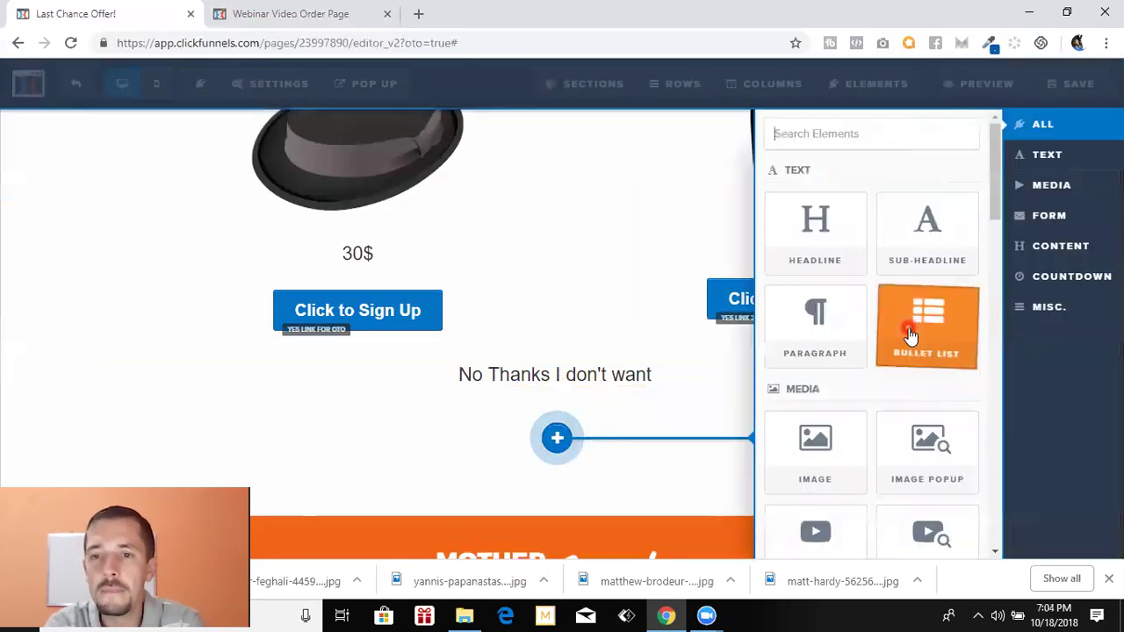
scroll(910, 338, down, 5)
drag(756, 364, 585, 429)
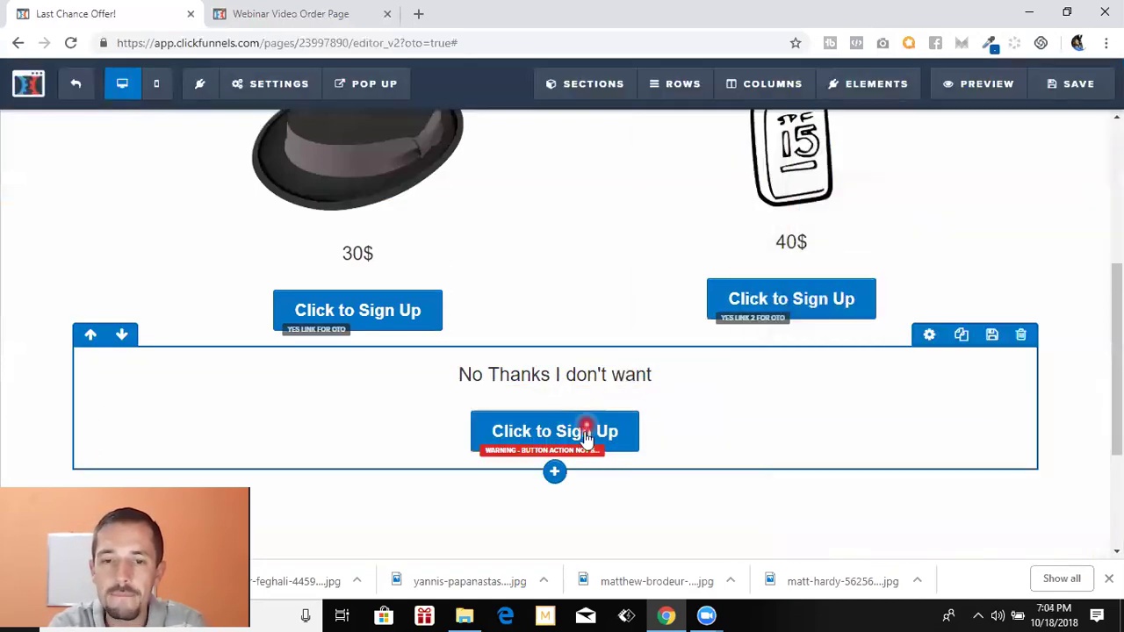
Set the action of the button below the "No Thanks" text to "No Link - Don't Buy Upsell"
click(731, 439)
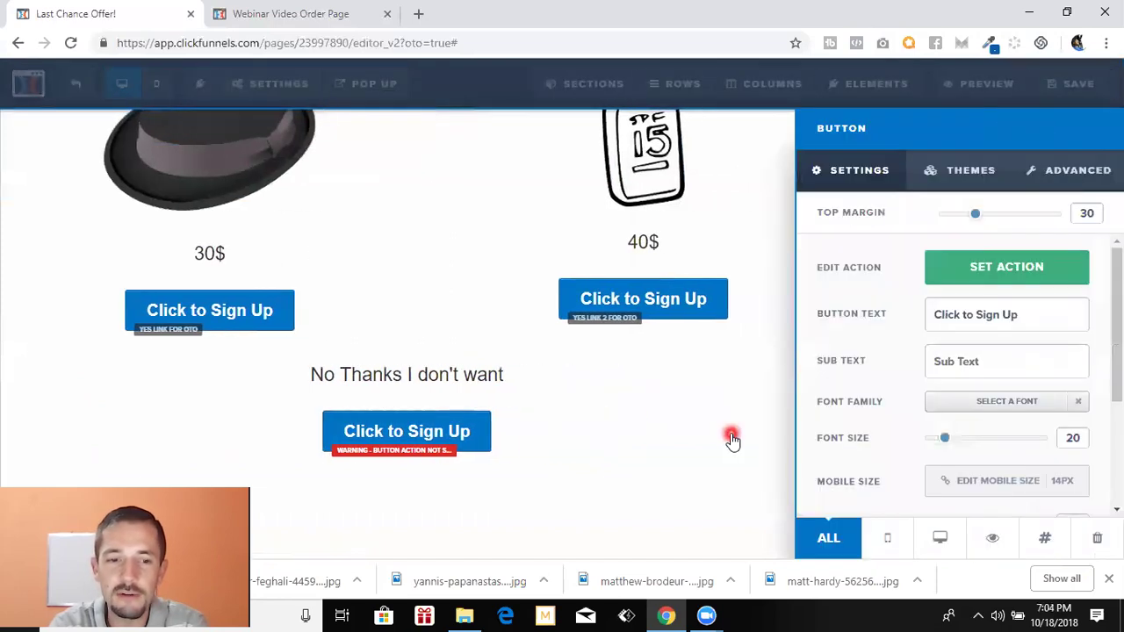
click(1024, 272)
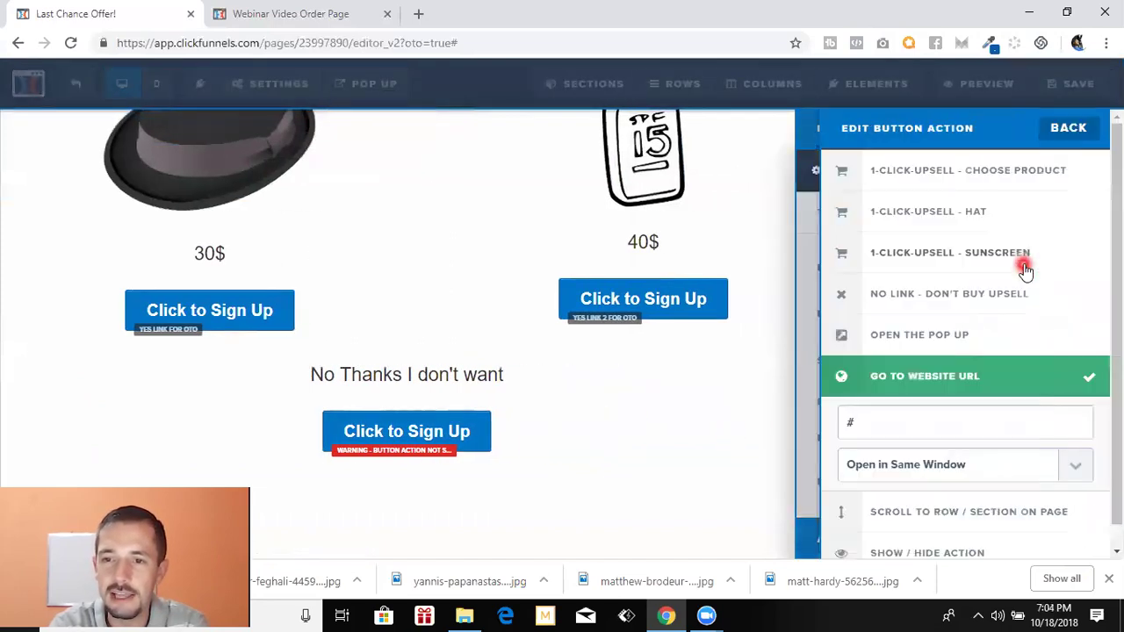
click(977, 299)
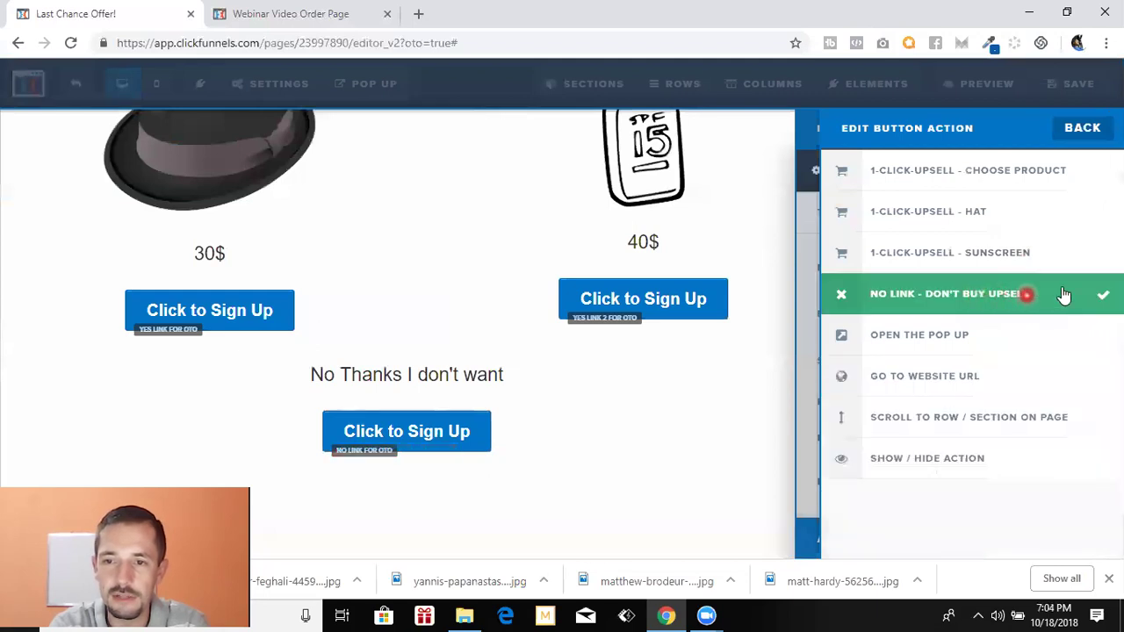
click(1073, 143)
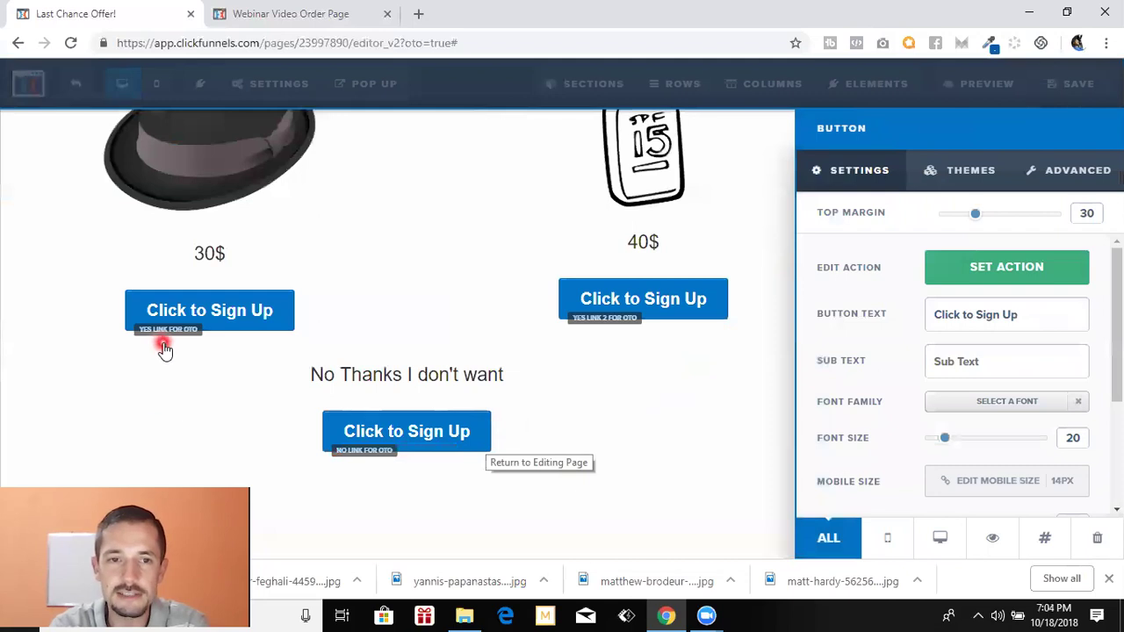
click(829, 134)
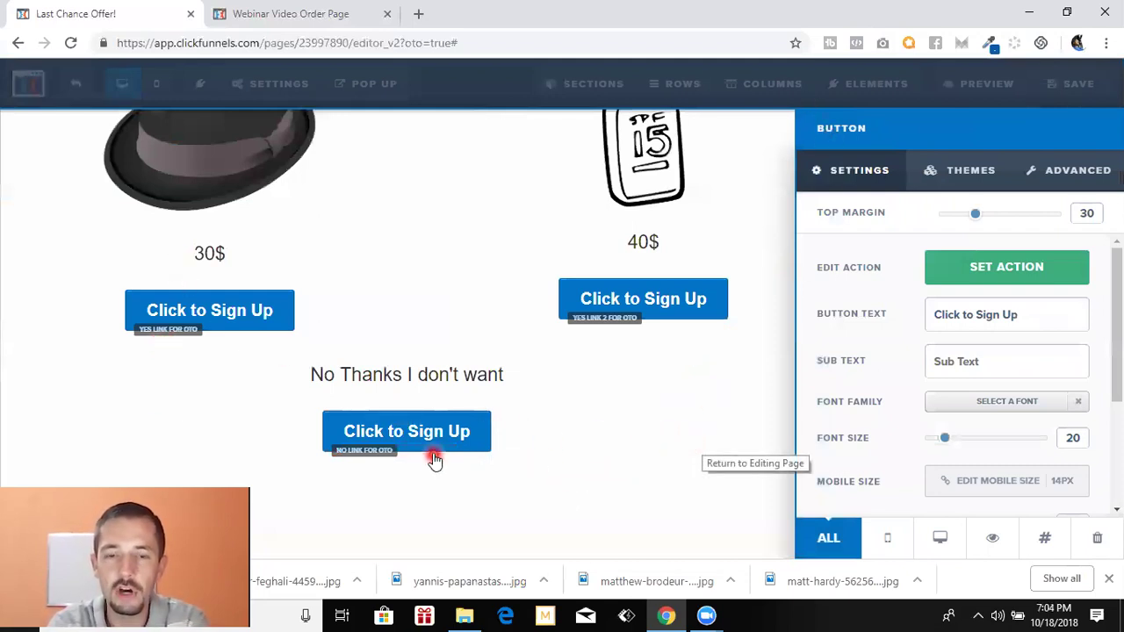
Change the text of the button below "No Thanks I don't want" to "No thanks"
drag(1039, 319, 807, 342)
text(No )
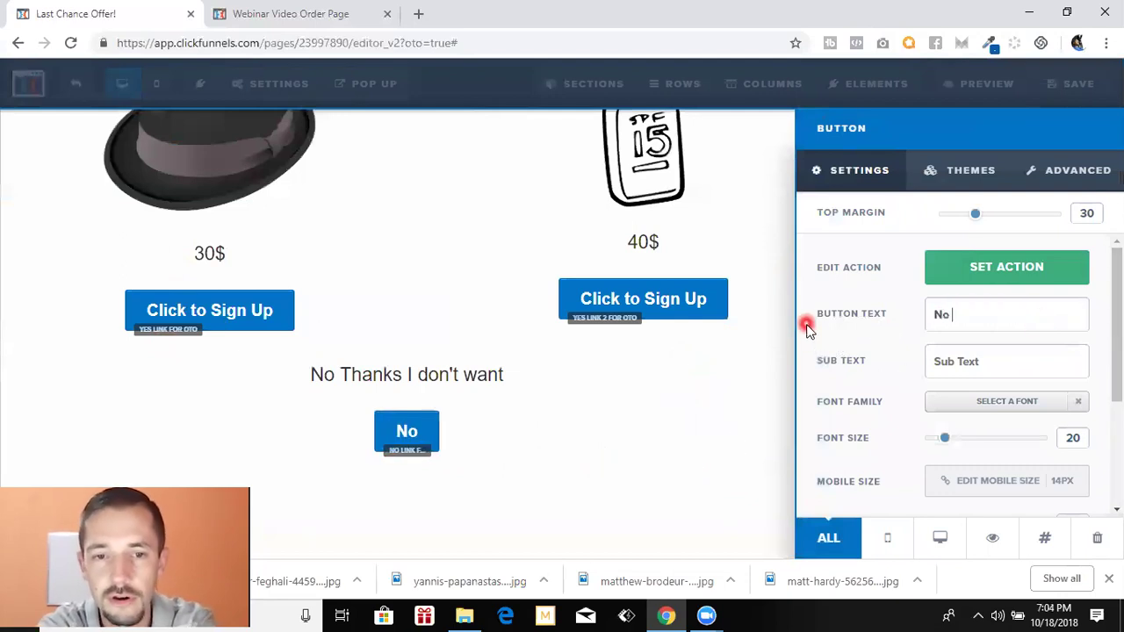
text(thanks)
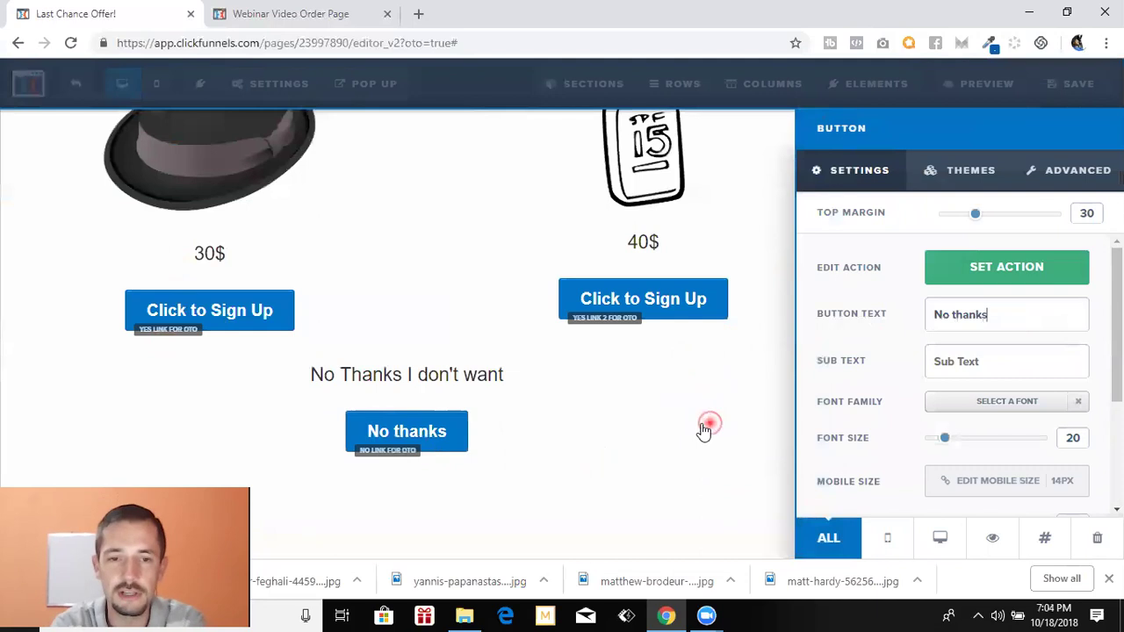
Delete the "No Thanks I don't want" sub-headline above the "No thanks" button
click(369, 376)
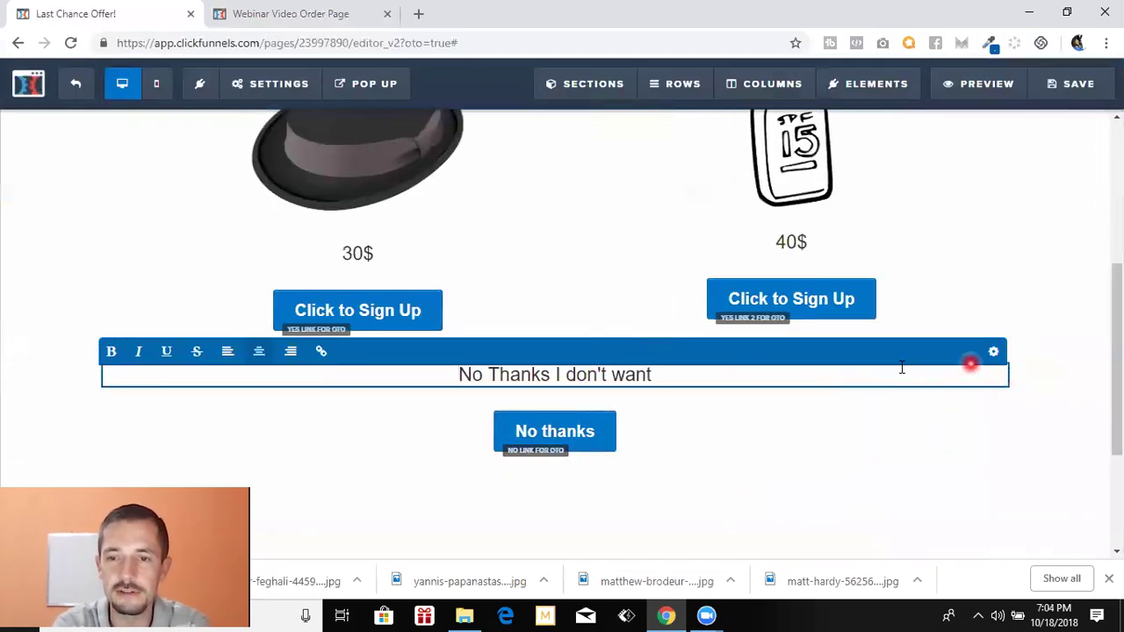
click(893, 534)
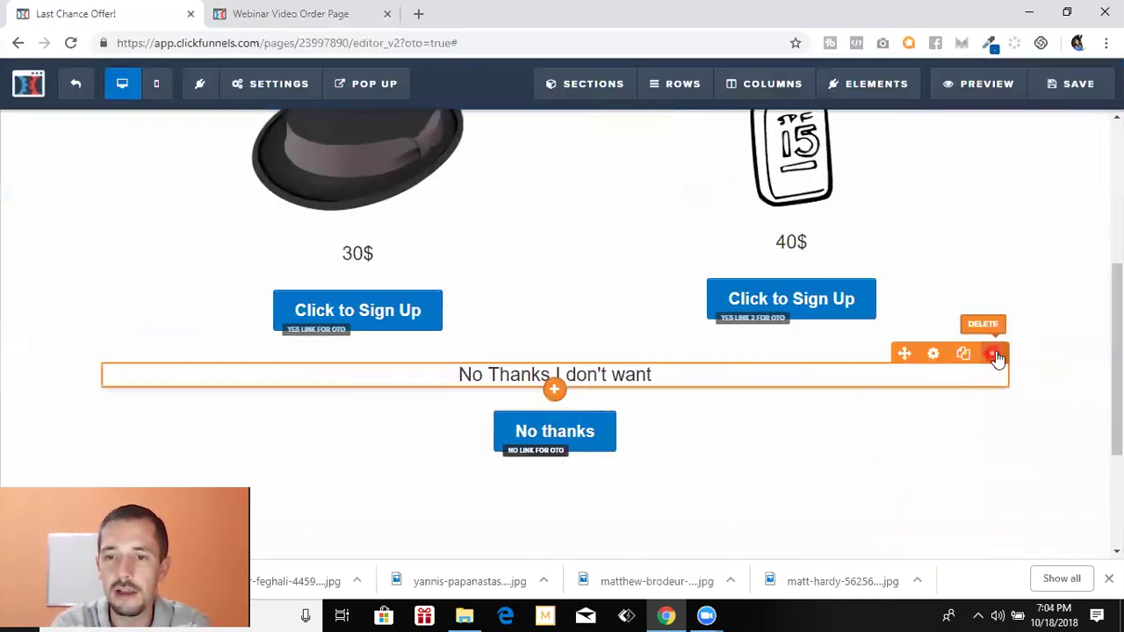
click(992, 352)
click(640, 134)
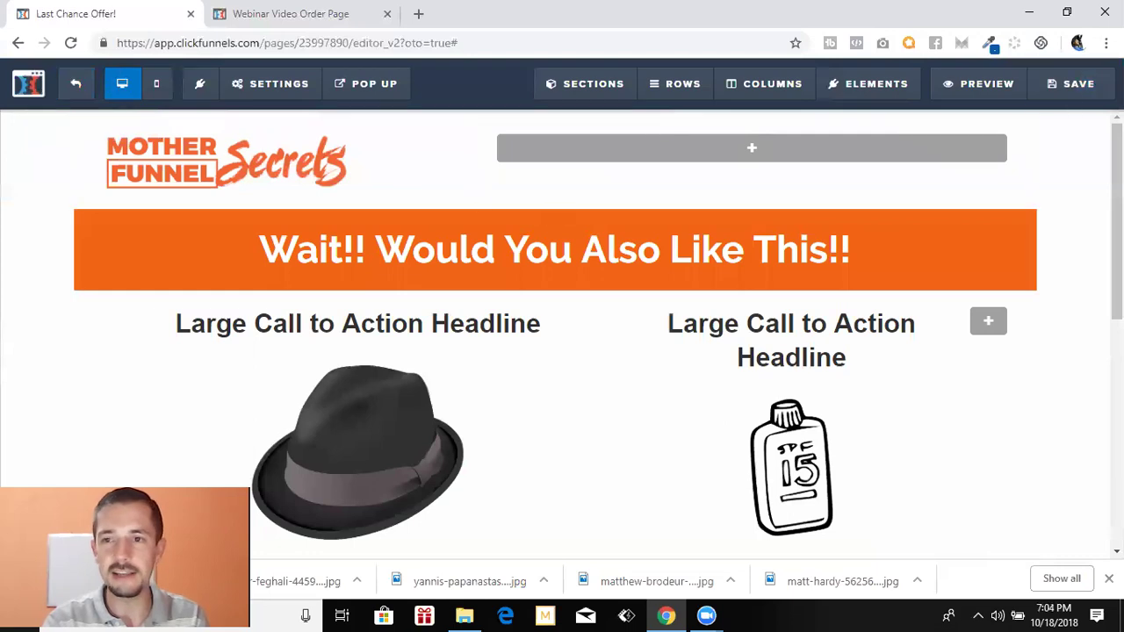
Save the Oto page and return to its step overview in the funnel
click(1082, 88)
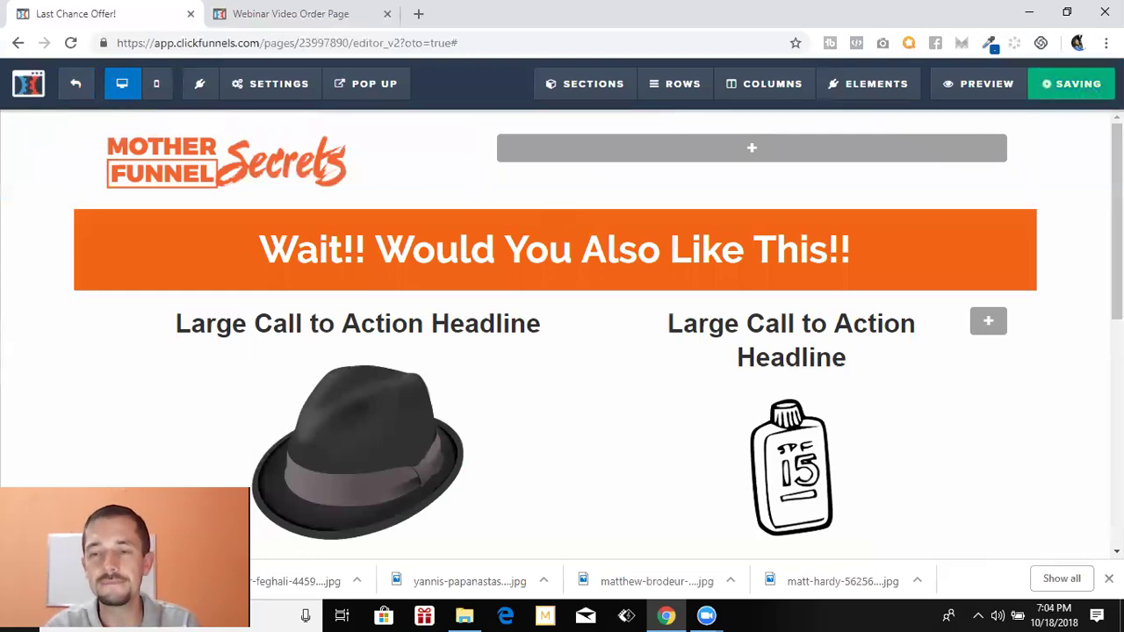
click(84, 95)
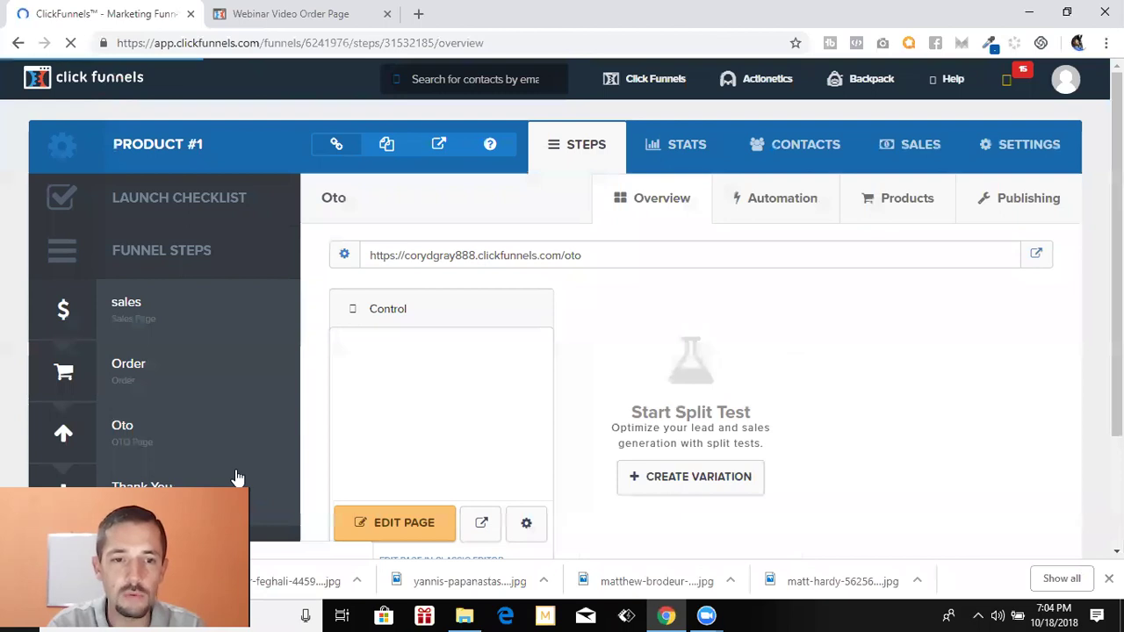
Review the Oto step's overview and product list, and open the account options to locate Payment Gateways
click(138, 499)
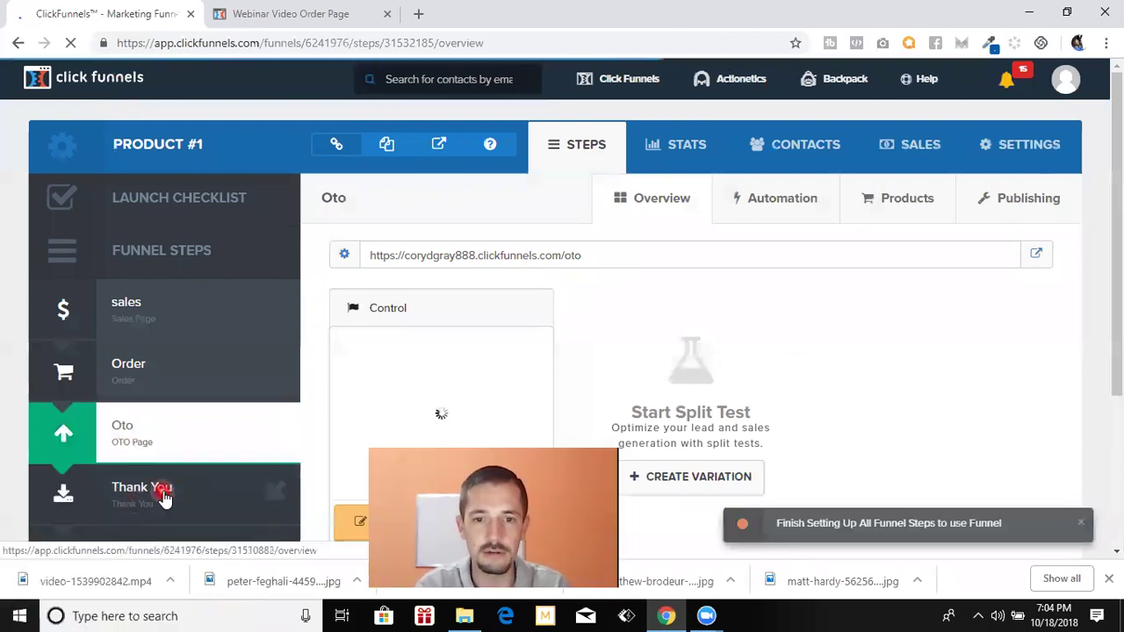
scroll(163, 498, down, 2)
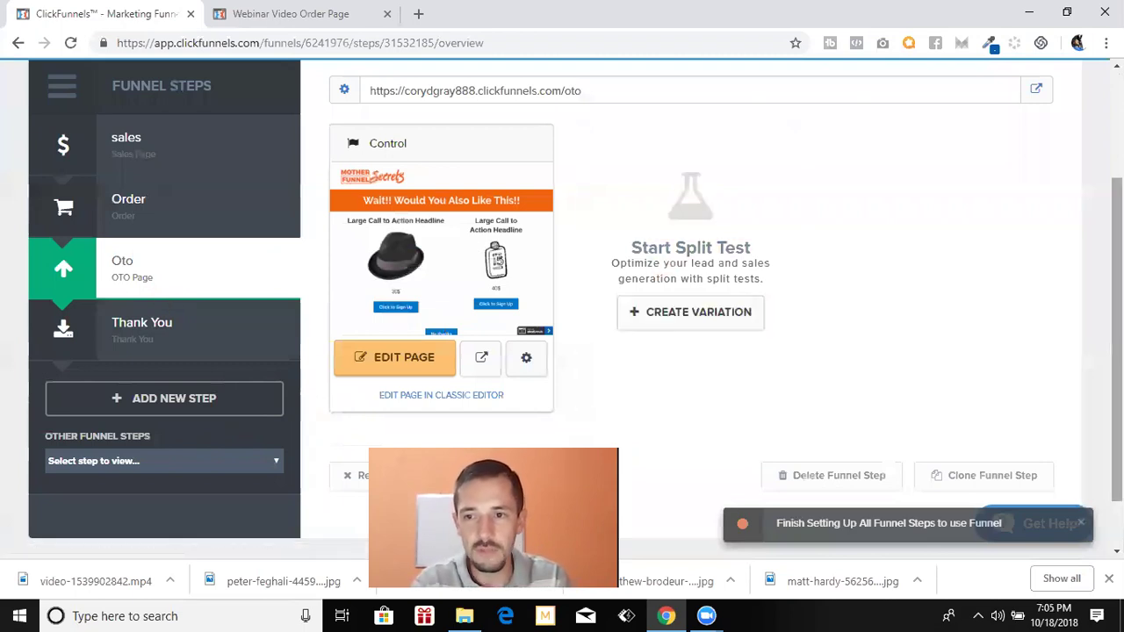
scroll(562, 308, up, 2)
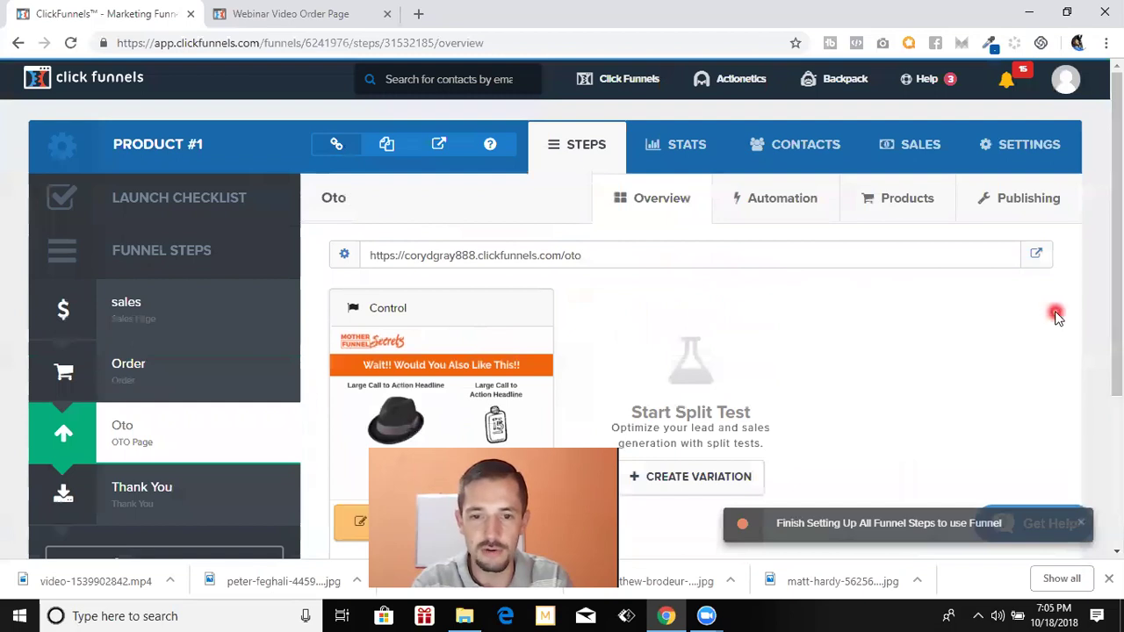
scroll(1044, 311, down, 2)
scroll(721, 338, up, 2)
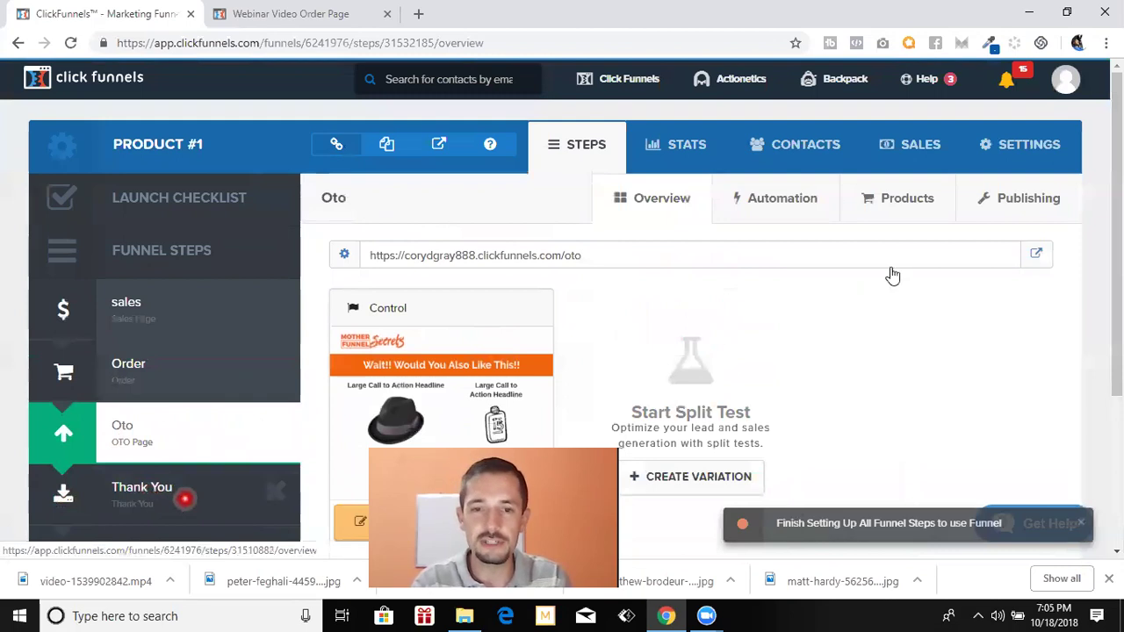
click(898, 208)
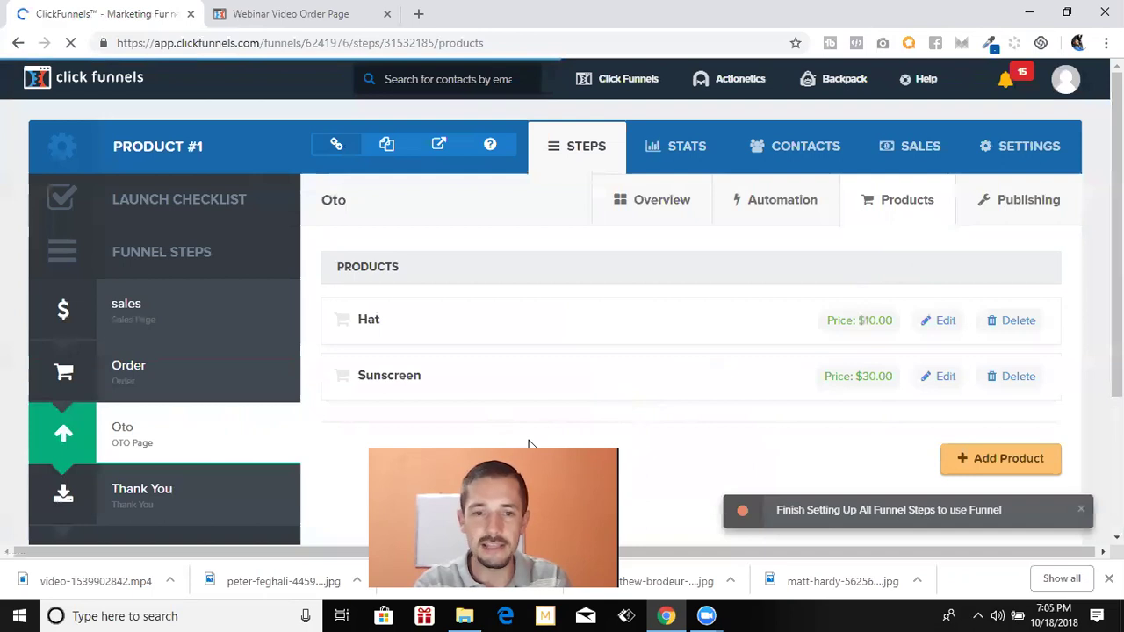
click(1065, 79)
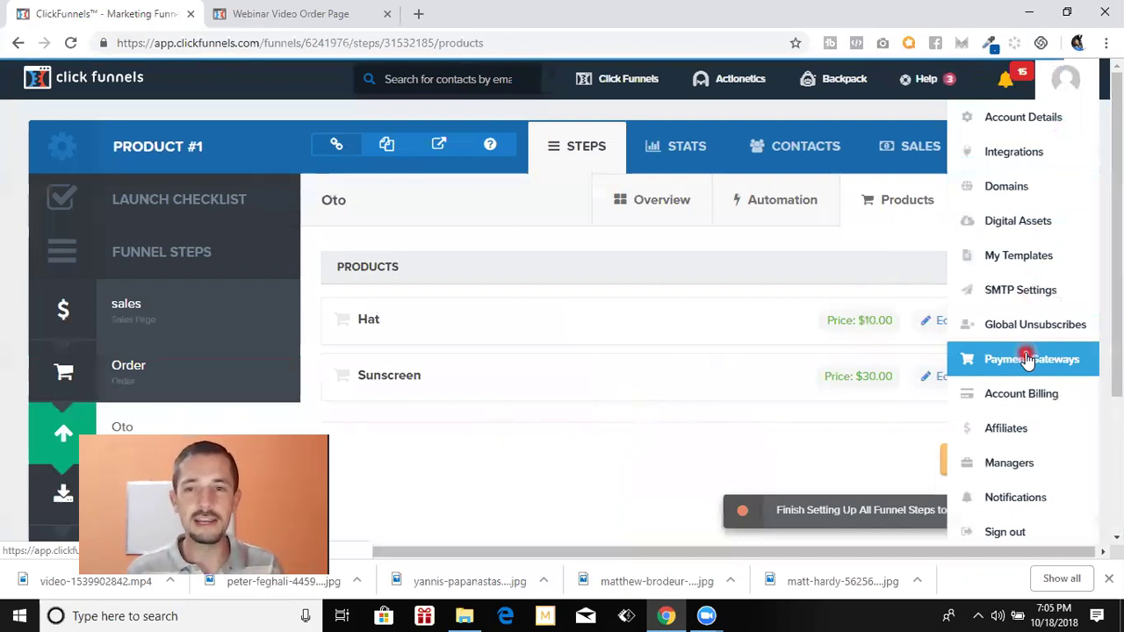
Open the live page of the sales step and follow its "NEW SHADES" offer through to the order form
click(225, 336)
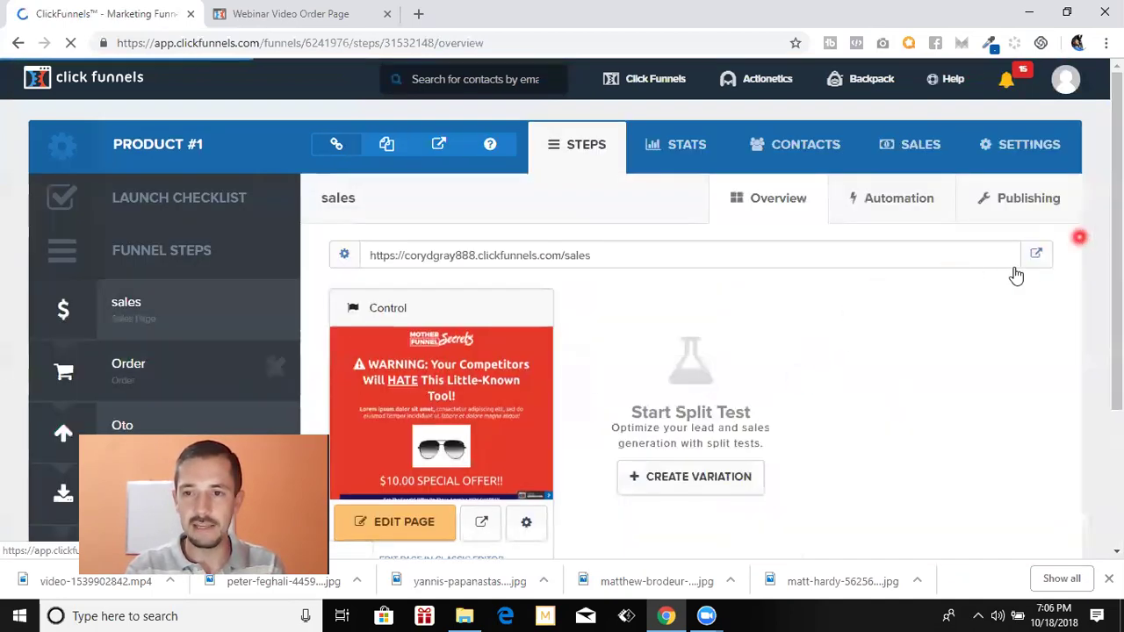
click(1037, 253)
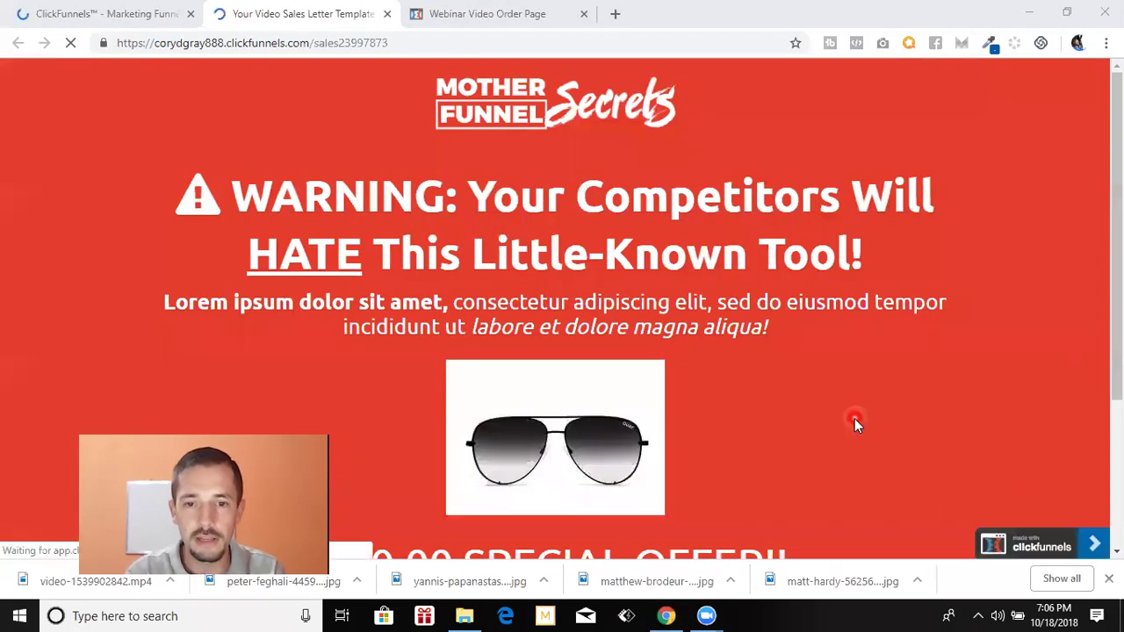
scroll(854, 418, down, 3)
click(737, 421)
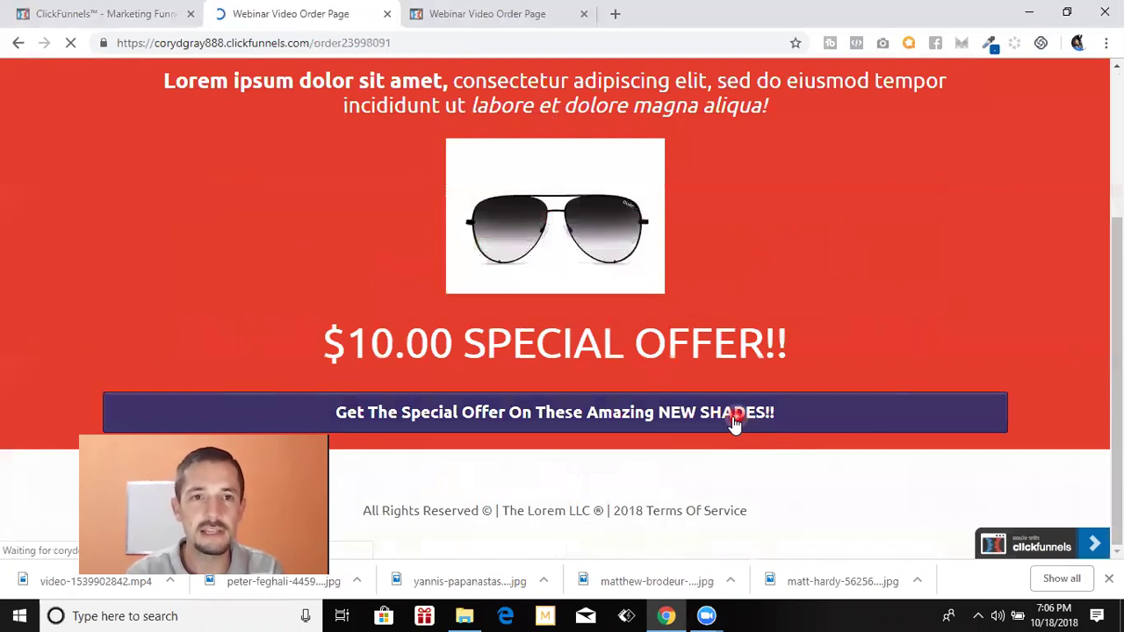
click(742, 417)
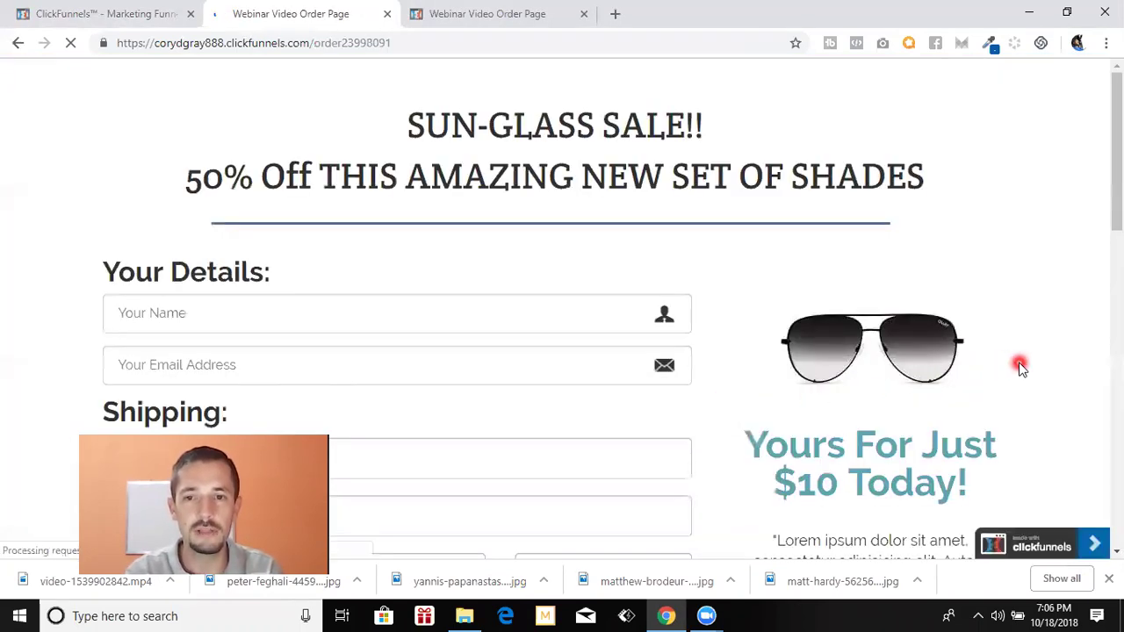
scroll(1013, 367, down, 4)
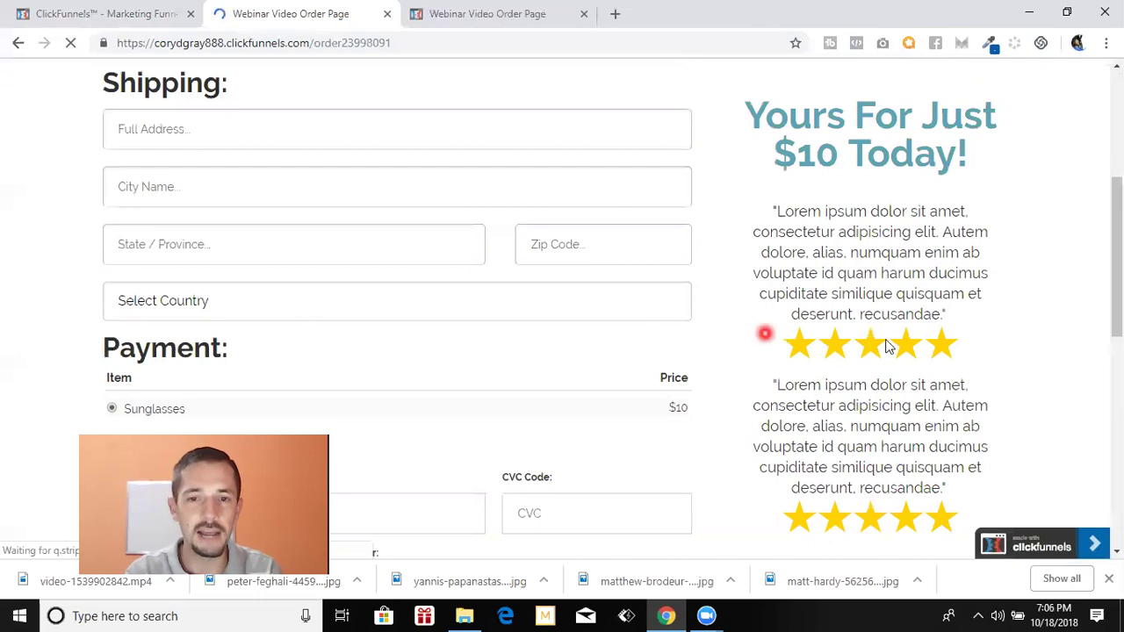